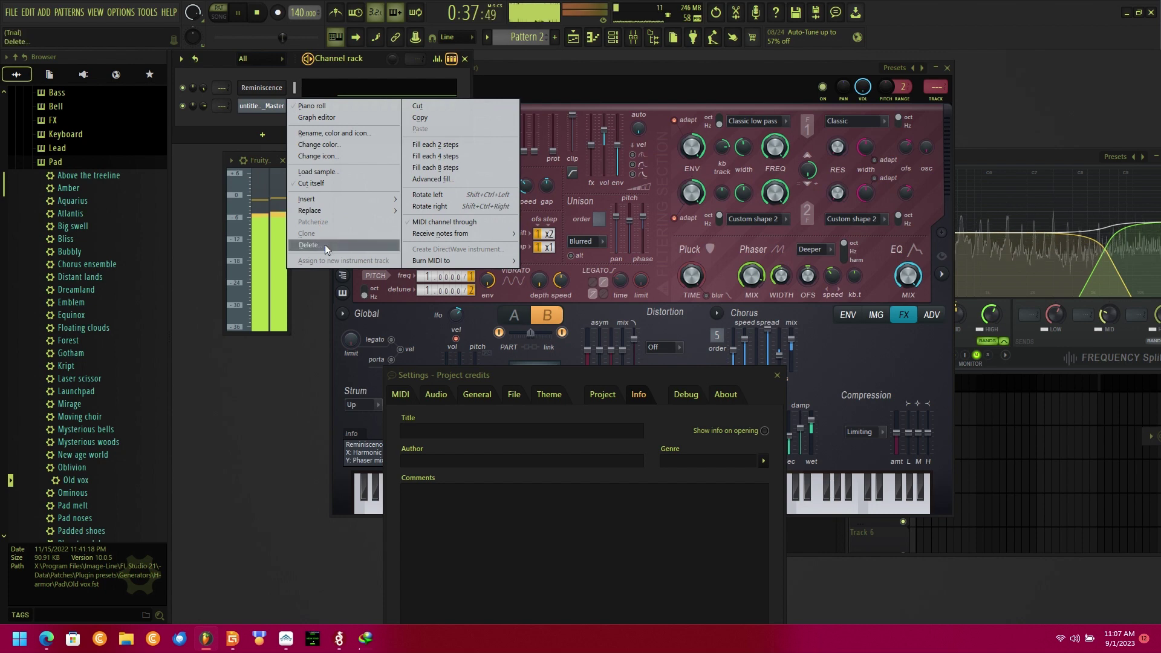
Delete the untitled Master channel and route the Reminiscence channel to mixer track 2.
left_click(324, 244)
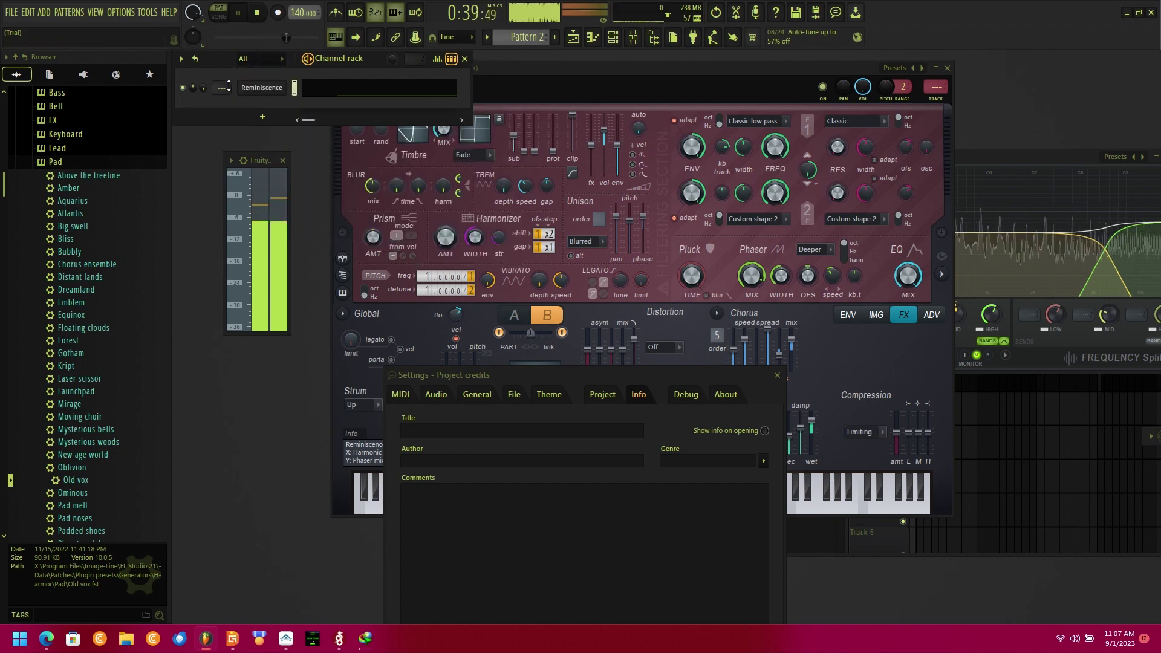
left_click_drag(222, 87, 222, 75)
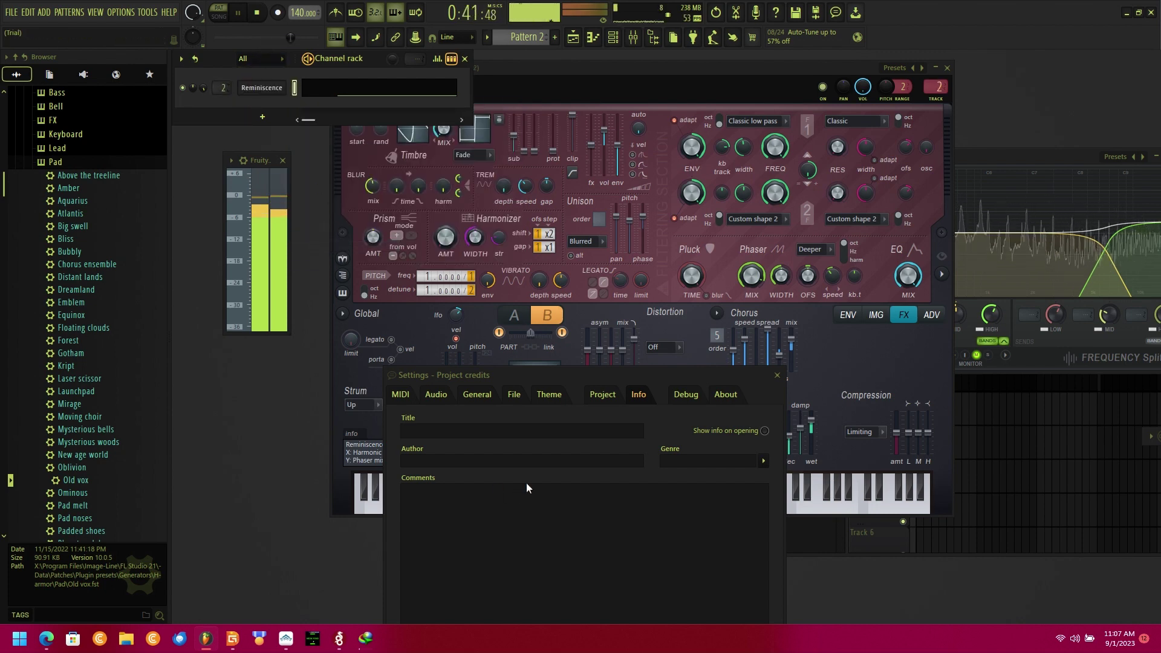
Enter "harmor \" in the project comments and place the project credits window beside the Reminiscence synth.
left_click_drag(488, 379, 434, 121)
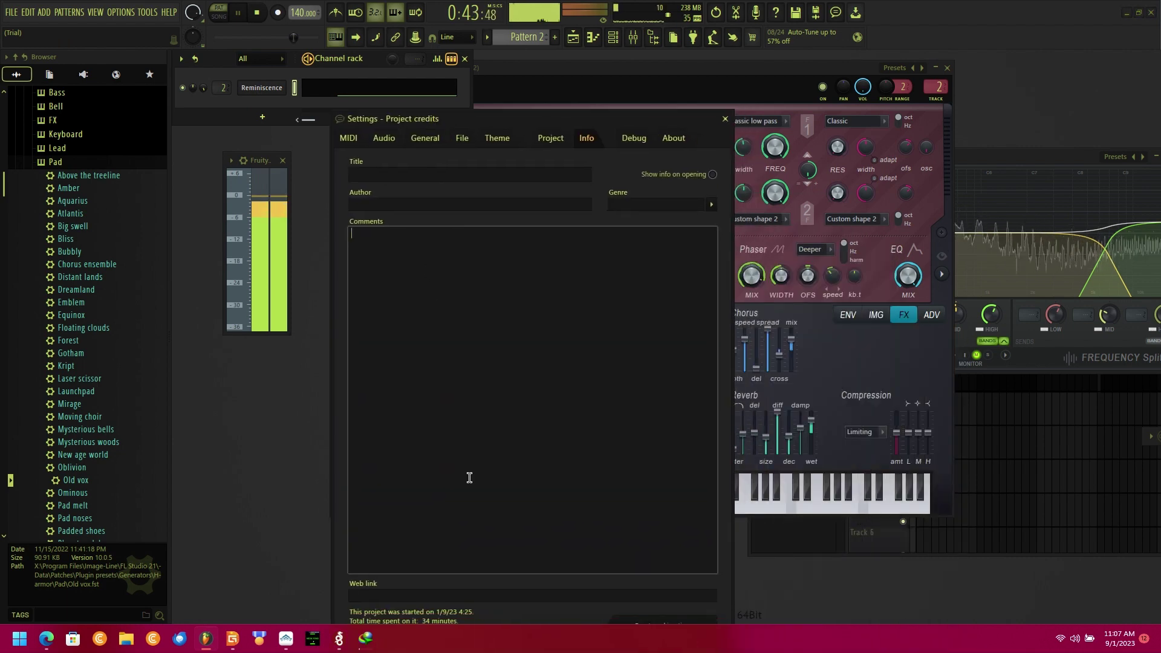
type("\\")
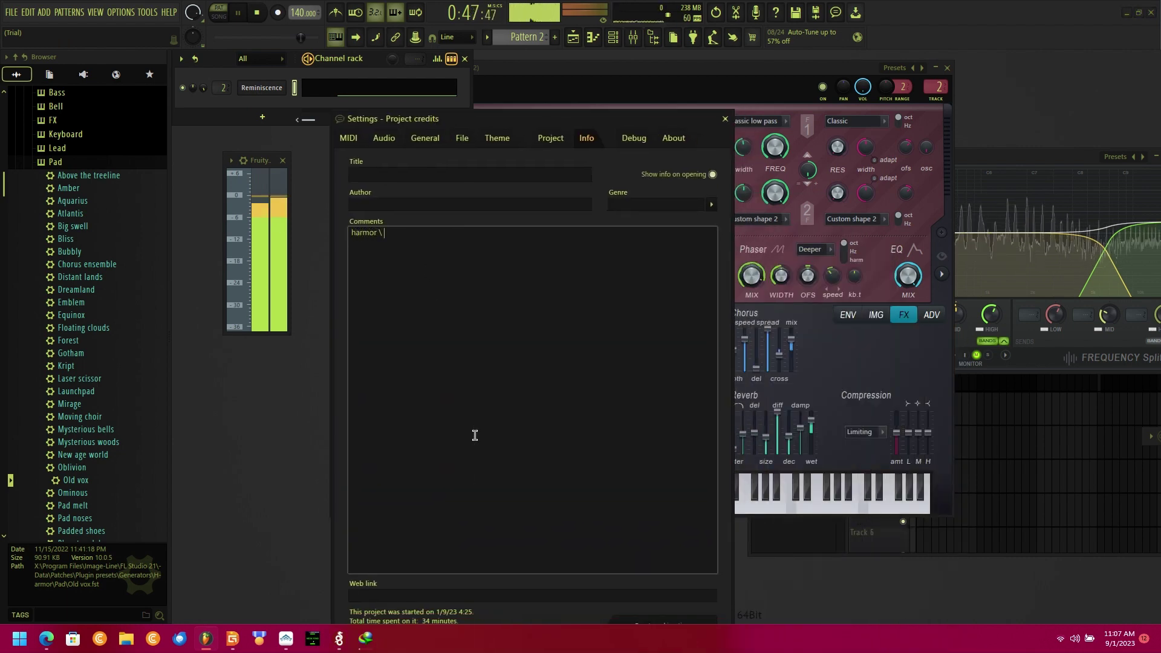
left_click_drag(528, 120, 875, 71)
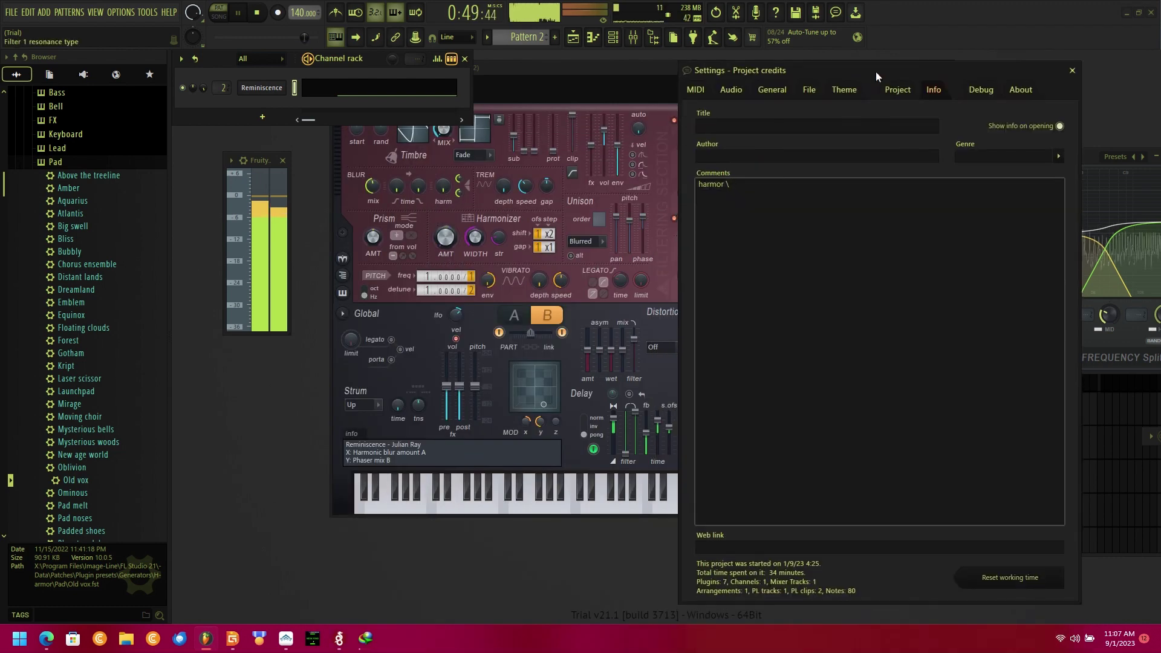
Replace the project comment with "dint added or edited the conf in synt", and clear it.
key("ctrl+a")
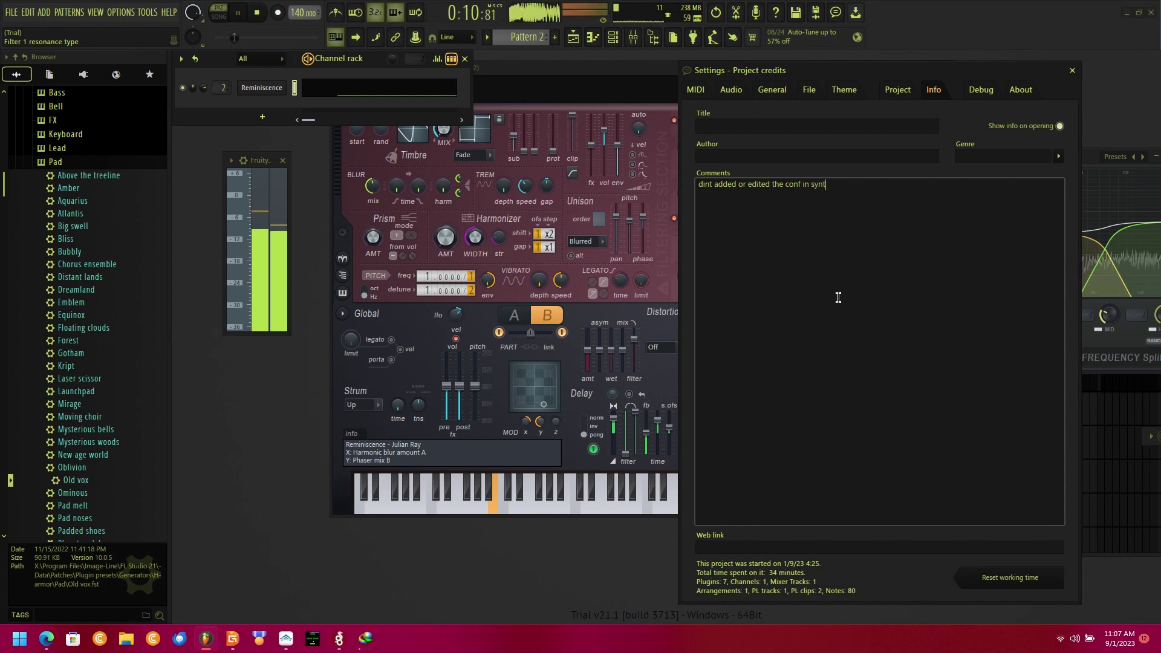
key("ctrl+a")
key("BackSpace")
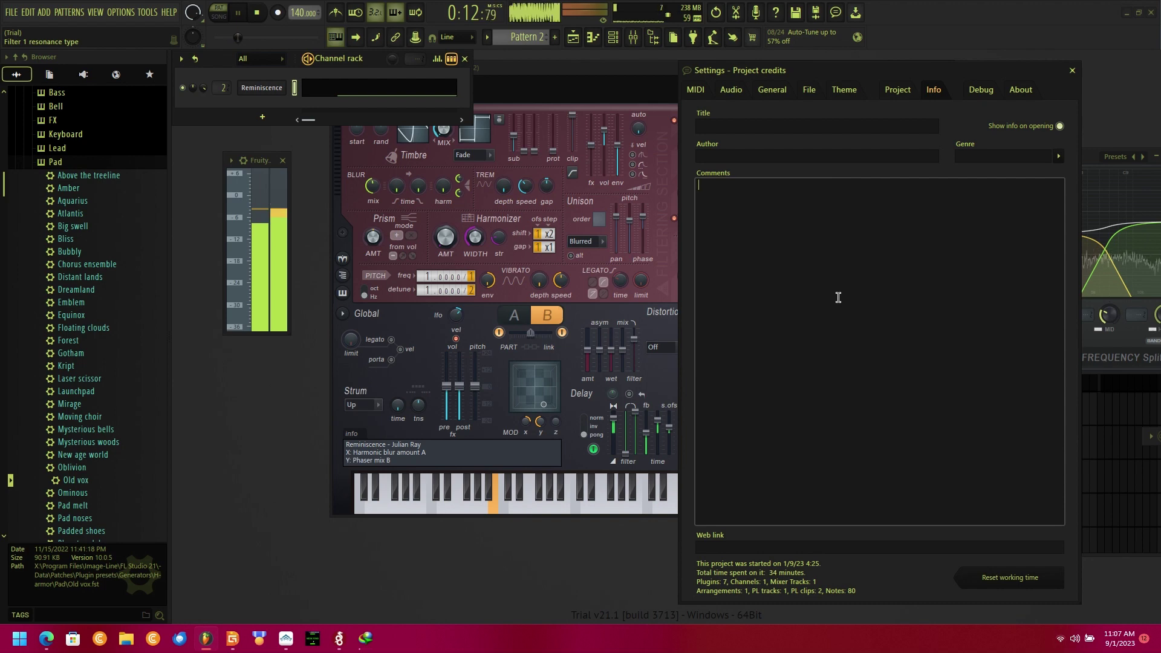
Show Reminiscence's miscellaneous channel settings and enter "just root key c#5" in the project comments.
left_click(580, 92)
left_click(376, 90)
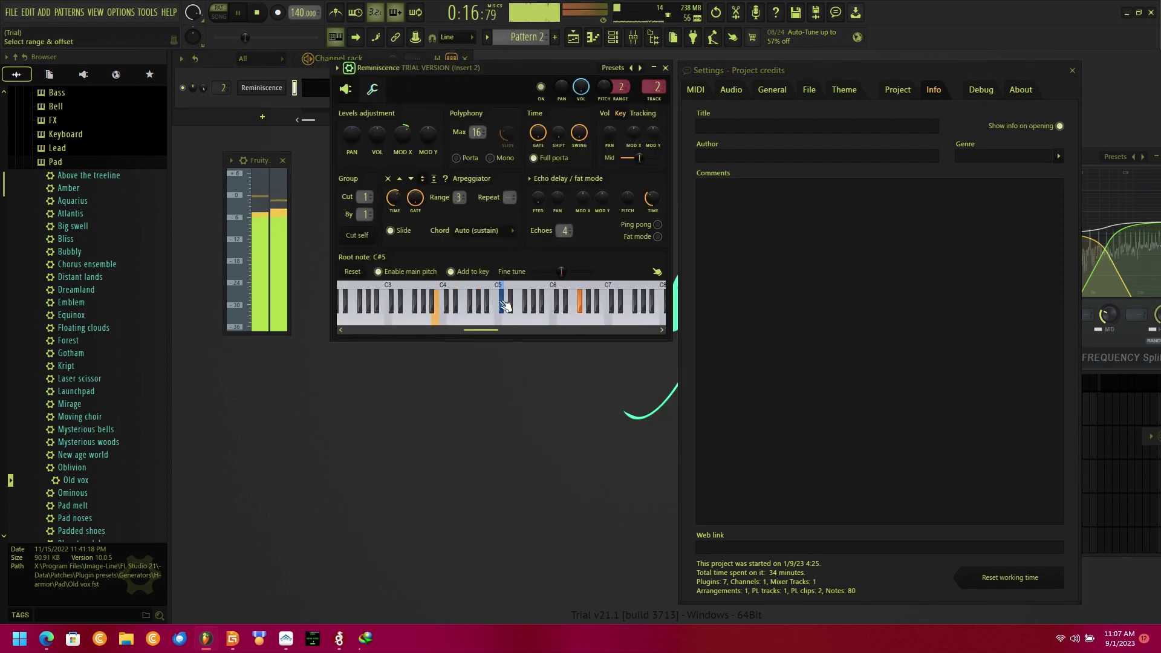
left_click(918, 215)
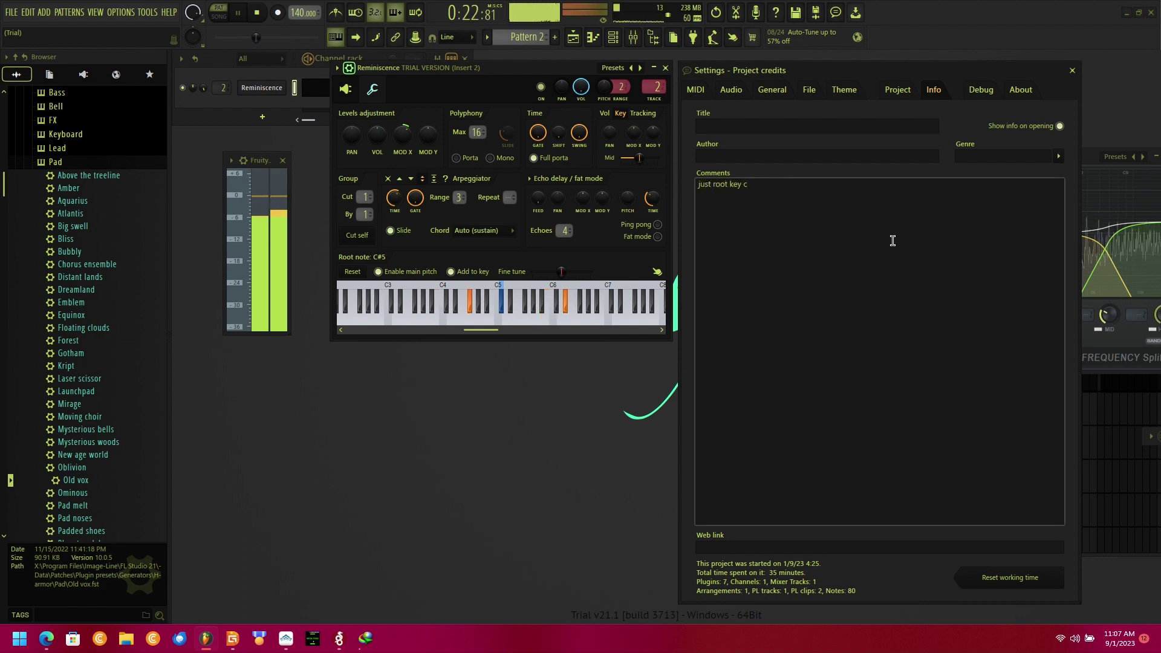
type("just root key c#5")
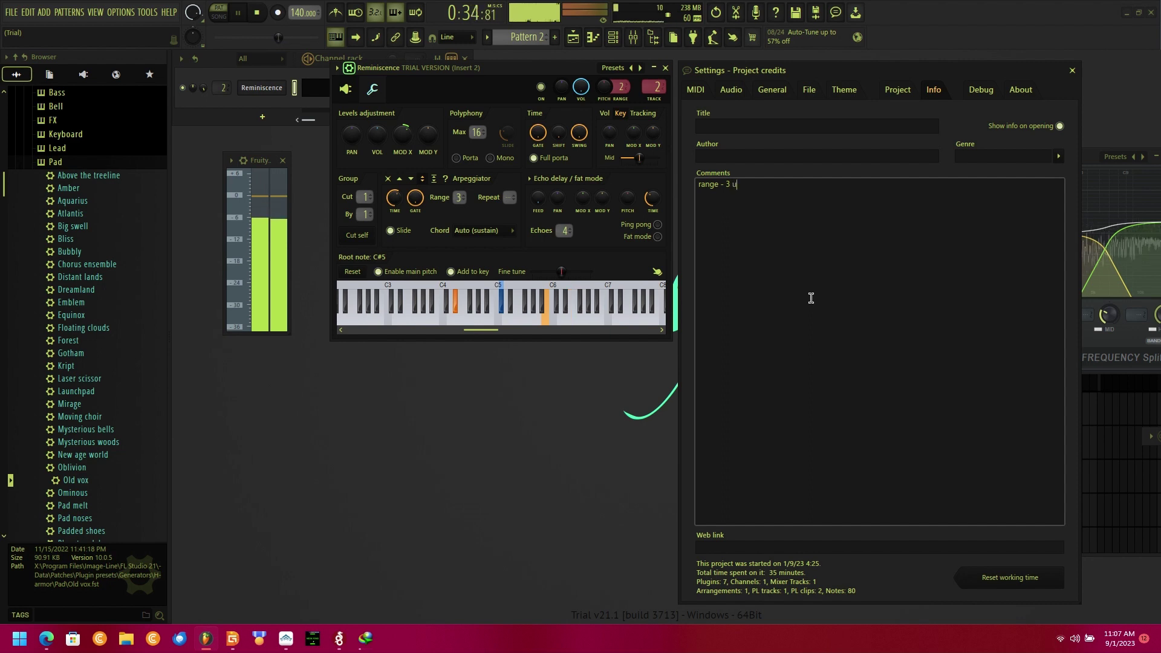
Replace the project comment with "range - 3 up down", and clear it.
type("do")
key("ctrl+a")
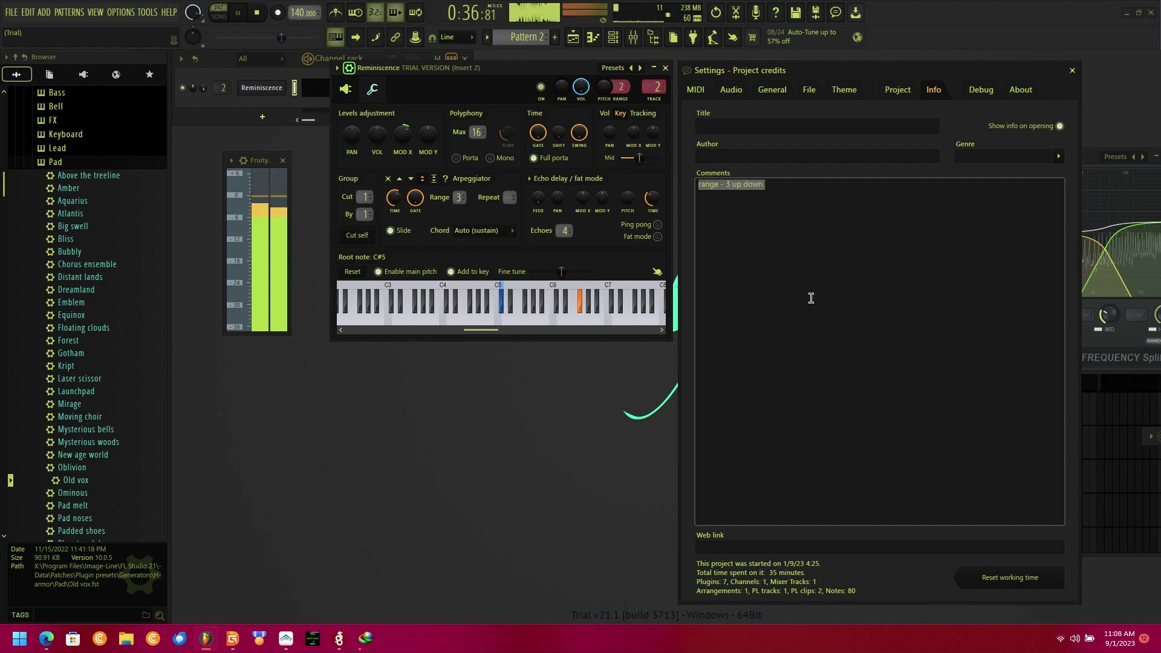
key("BackSpace")
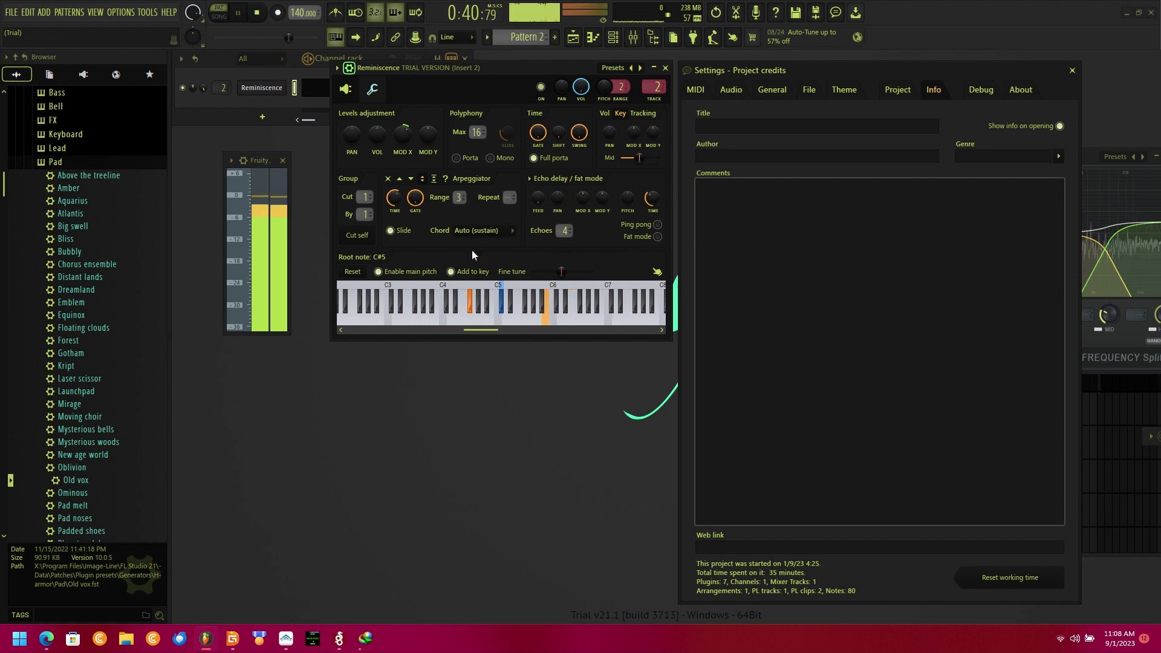
Return Reminiscence to its synth controls and move the plugin window down, clear of the channel rack.
left_click(354, 92)
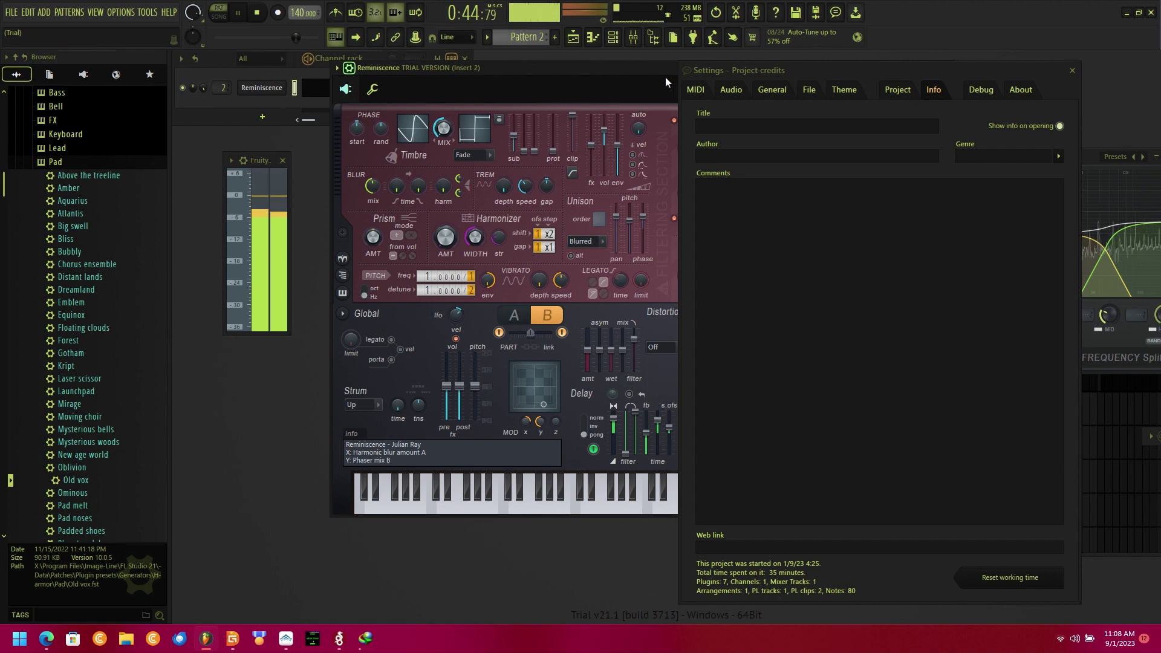
left_click_drag(496, 68, 349, 266)
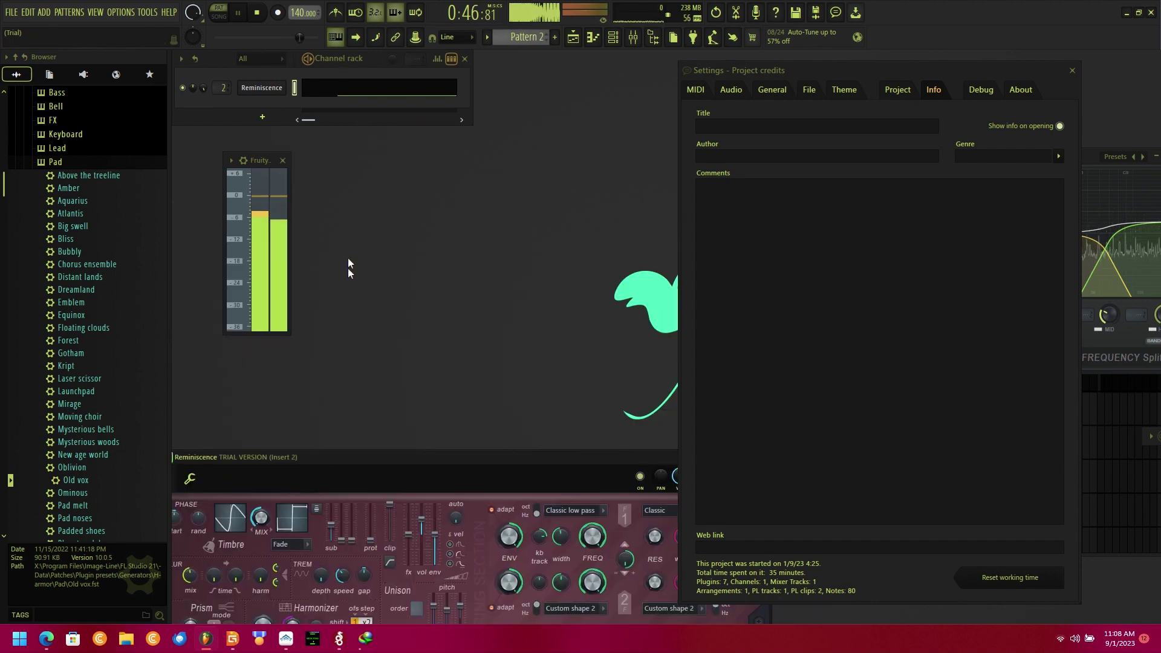
Enter "and record using keyboard" in the project comments, and clear it.
left_click(794, 275)
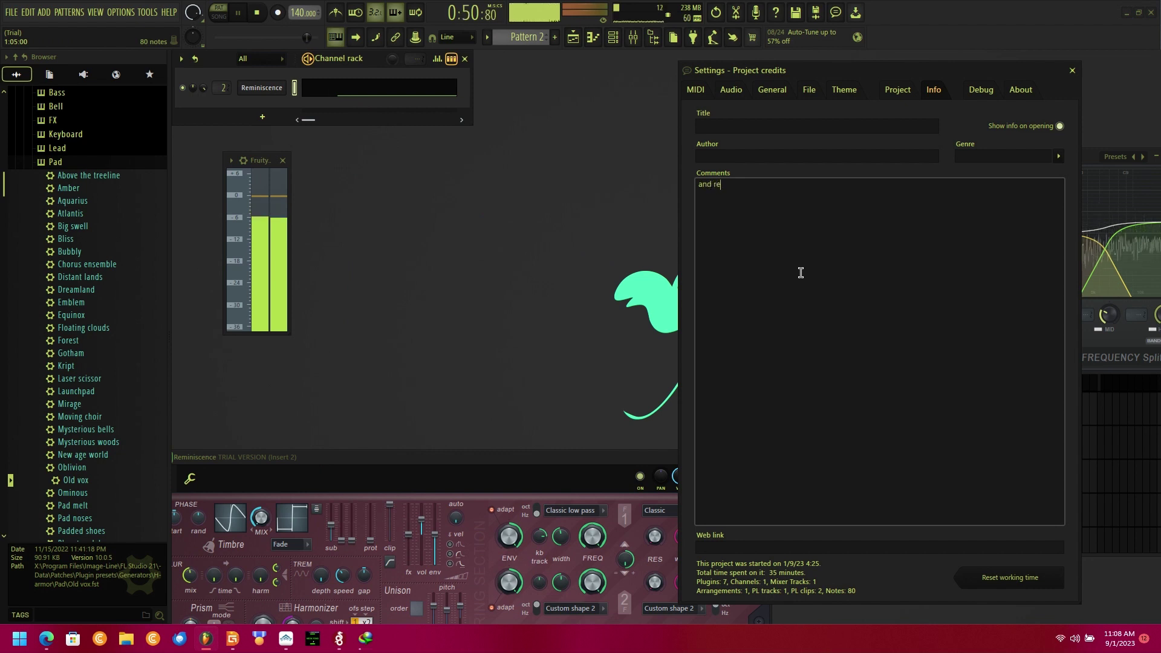
type("and record using ")
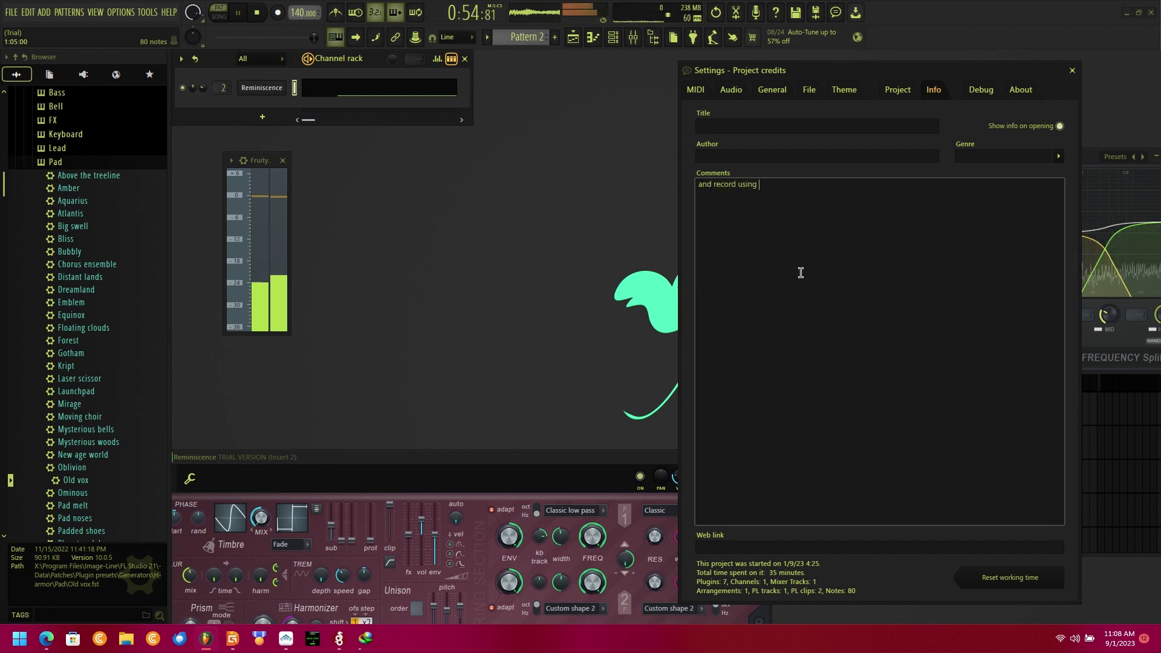
type("keyboard")
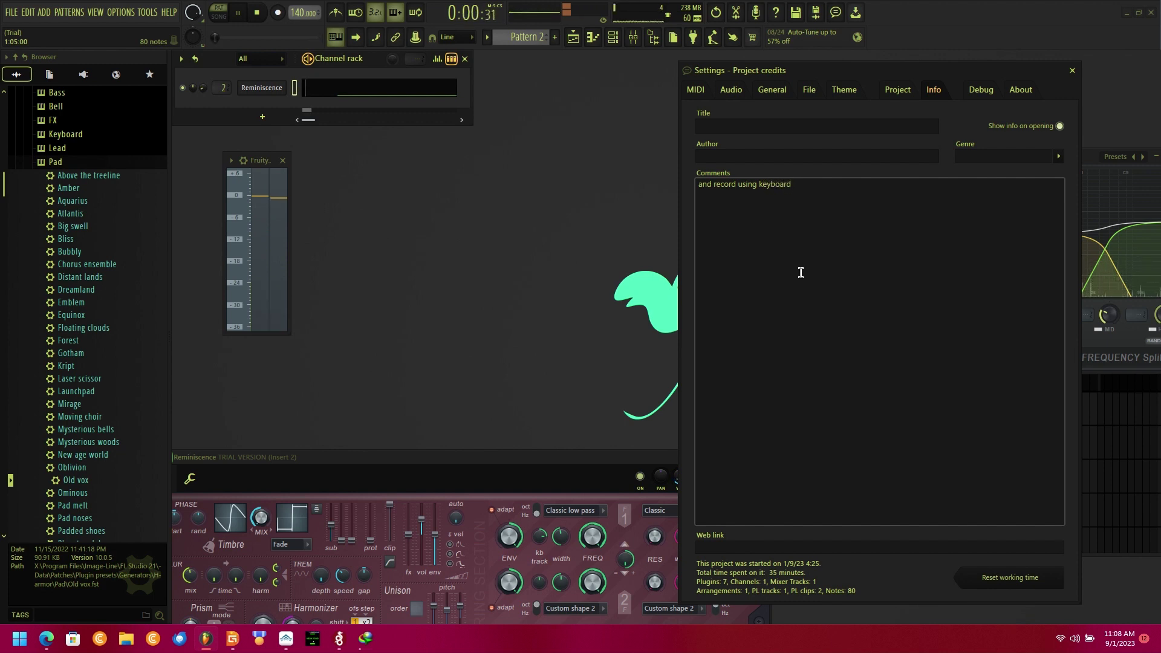
key("ctrl+a")
key("BackSpace")
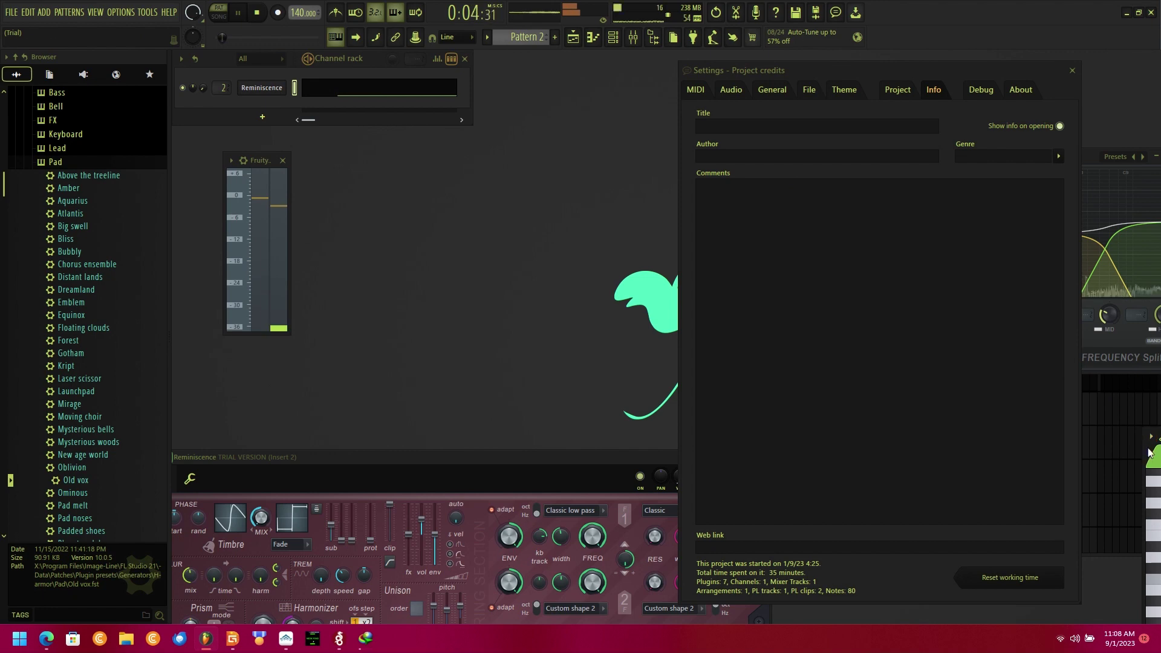
Place the Reminiscence piano roll beside the project credits and show its notes between C4 and C6.
left_click_drag(1149, 452, 329, 64)
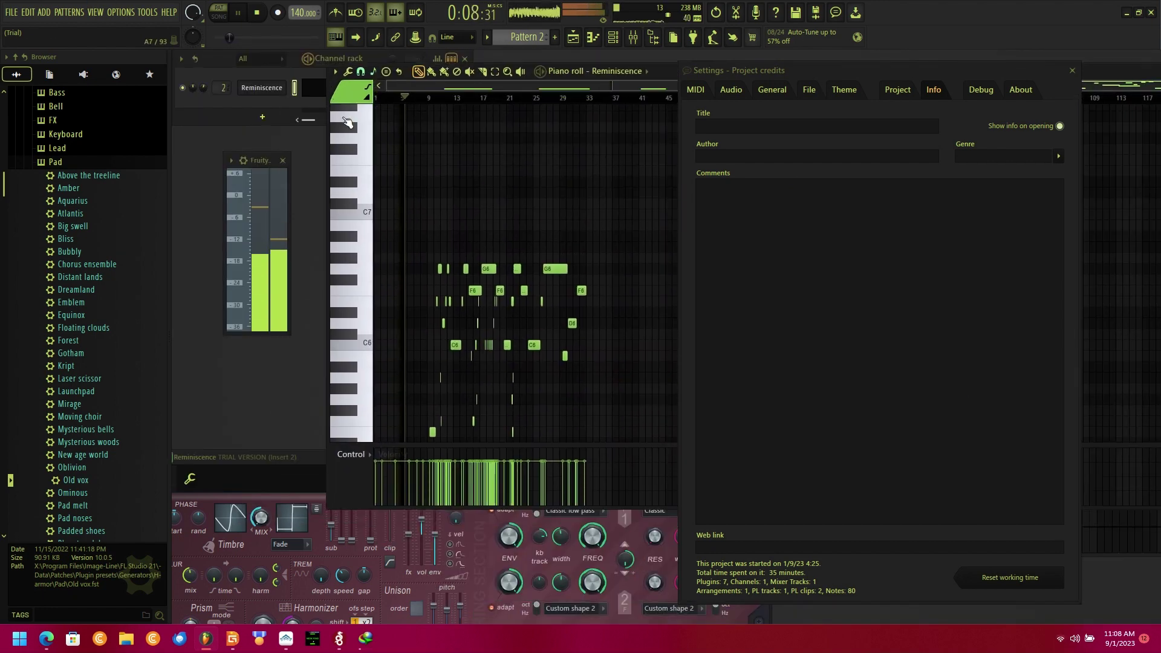
scroll(417, 283, "down", 3)
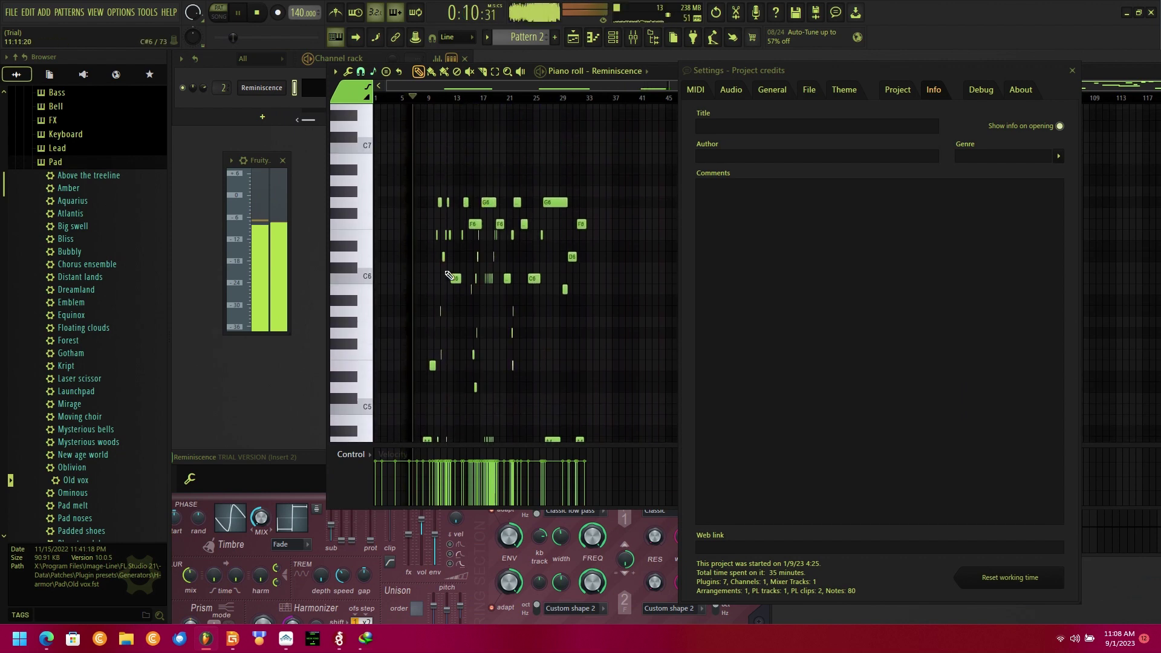
scroll(449, 276, "down", 2)
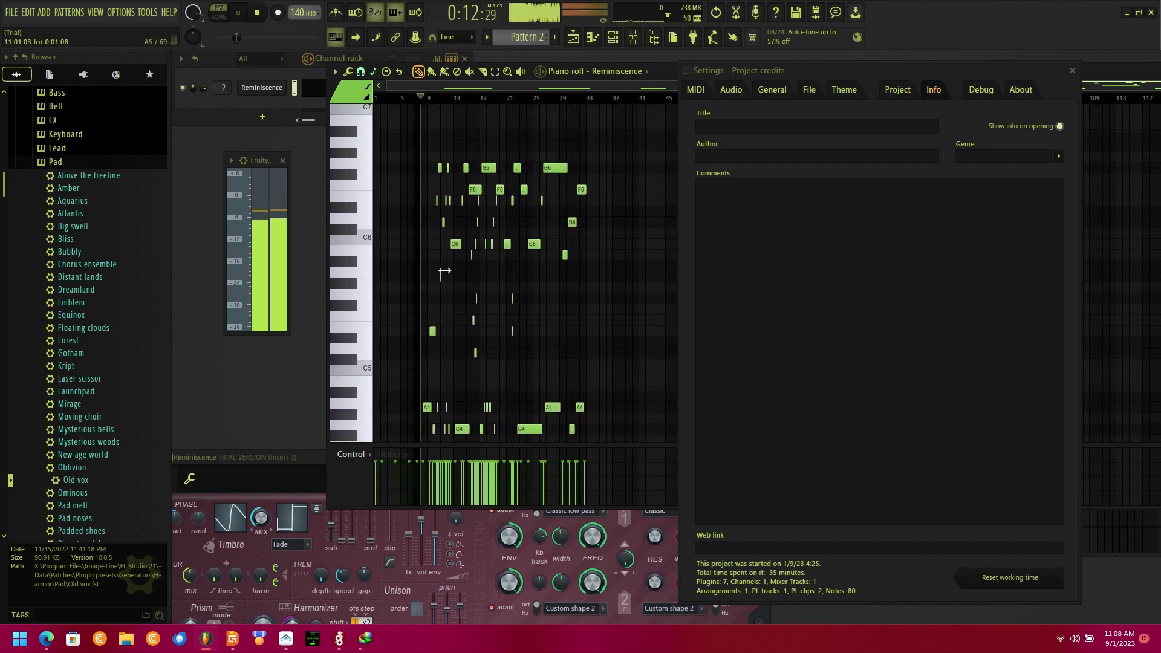
scroll(445, 272, "down", 6)
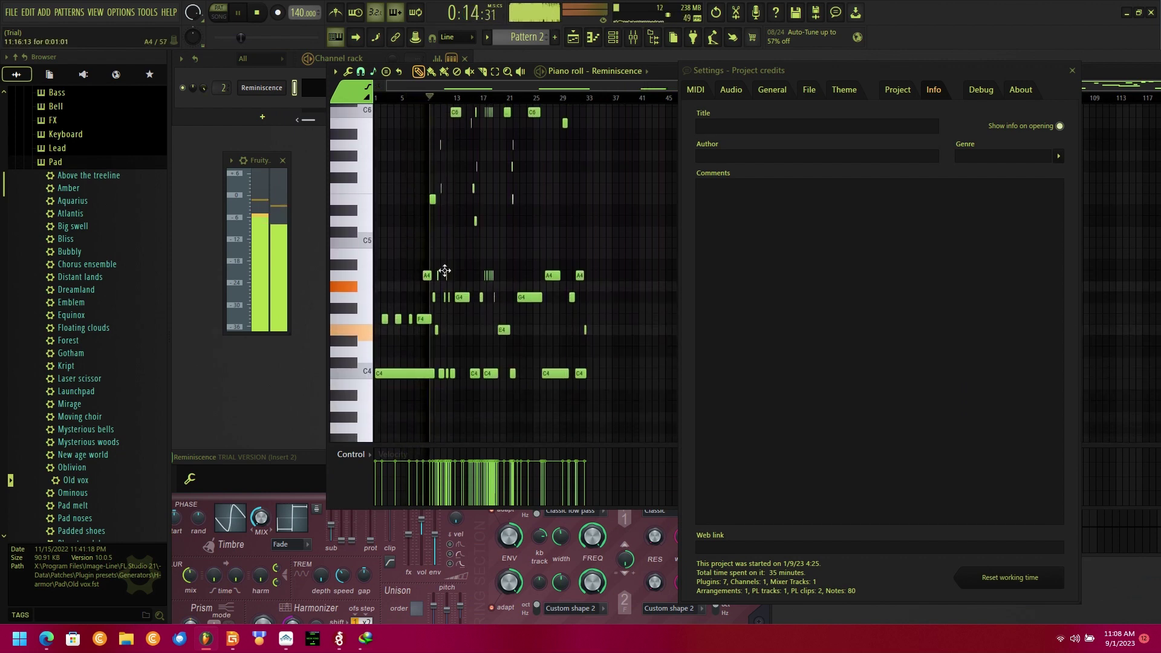
Enter "no finals in individual notes yet" in the project comments.
left_click(832, 302)
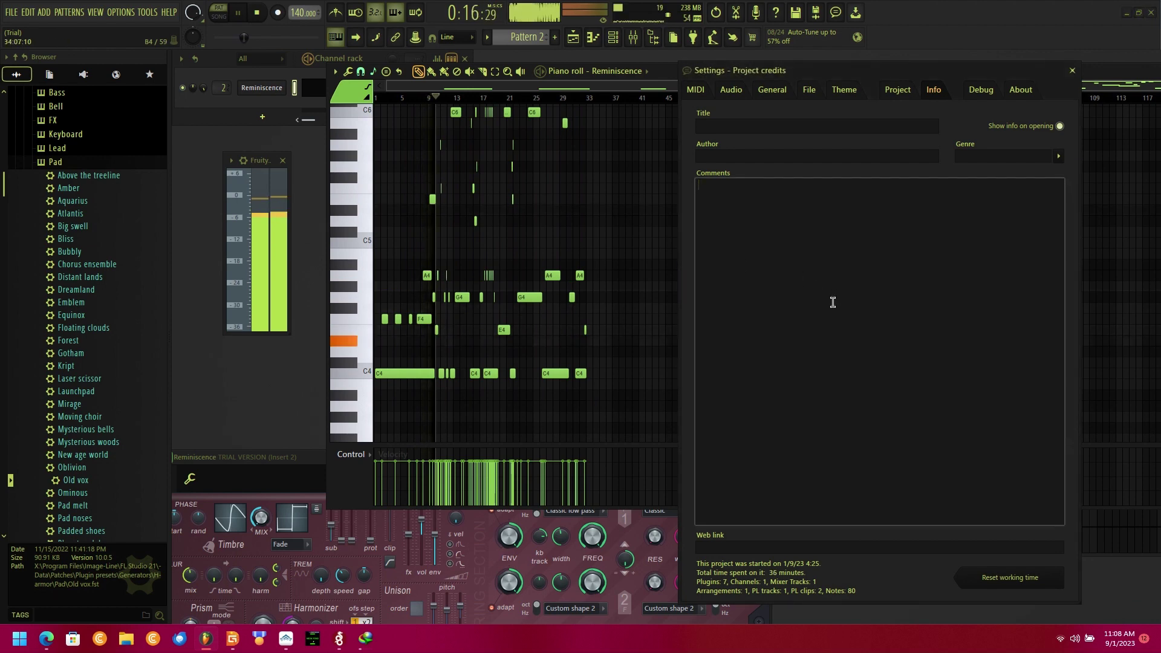
type("no")
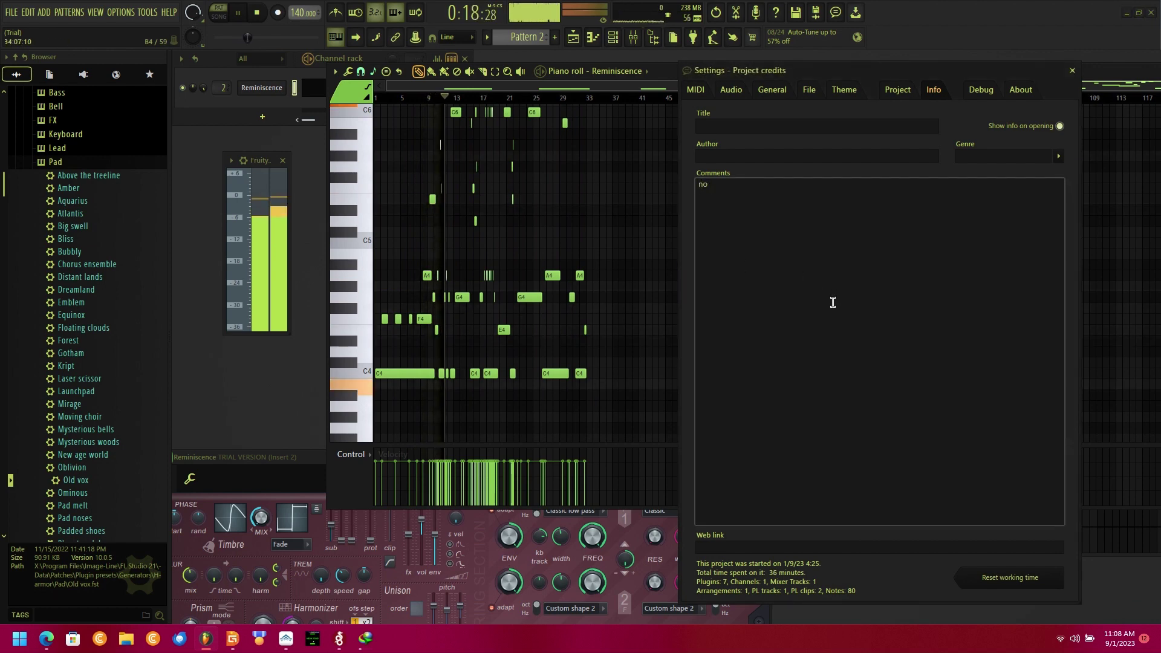
type(" final ")
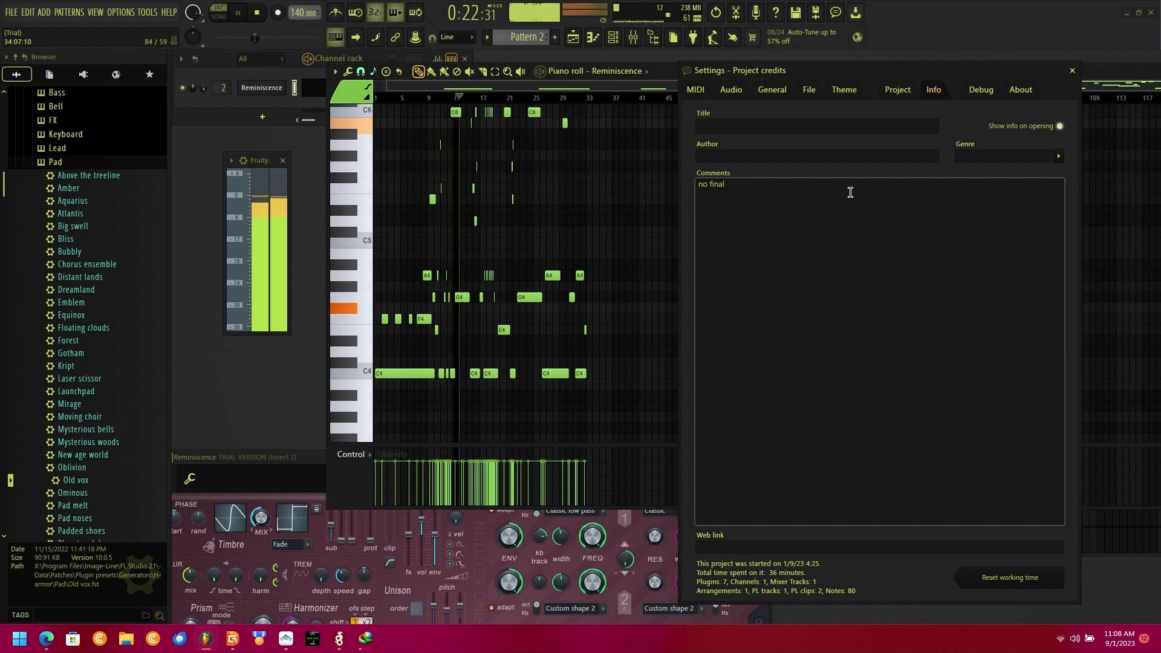
type("s")
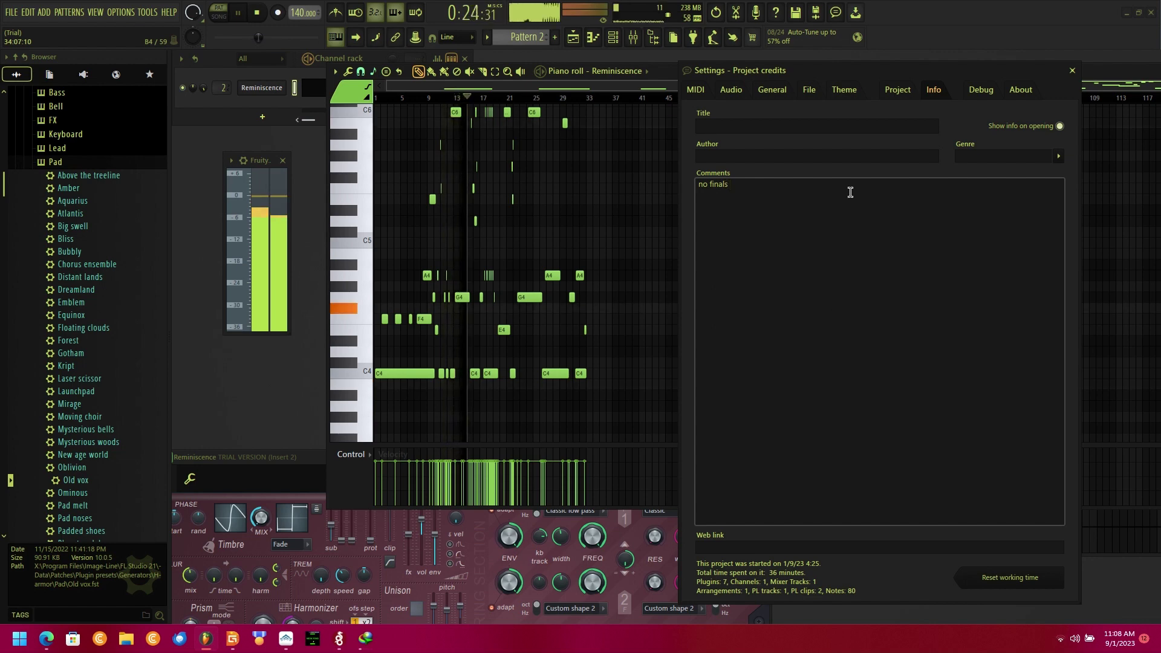
key("BackSpace")
type("edi")
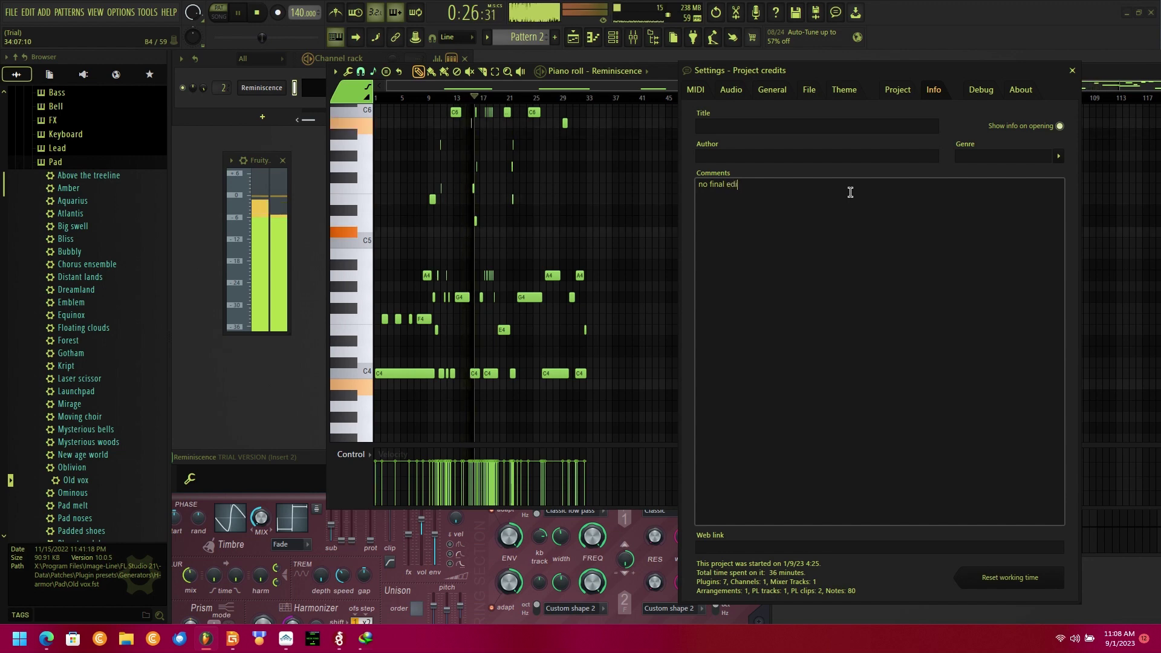
key("BackSpace")
key("BackSpace")
key("BackSpace")
key("BackSpace")
type("s ")
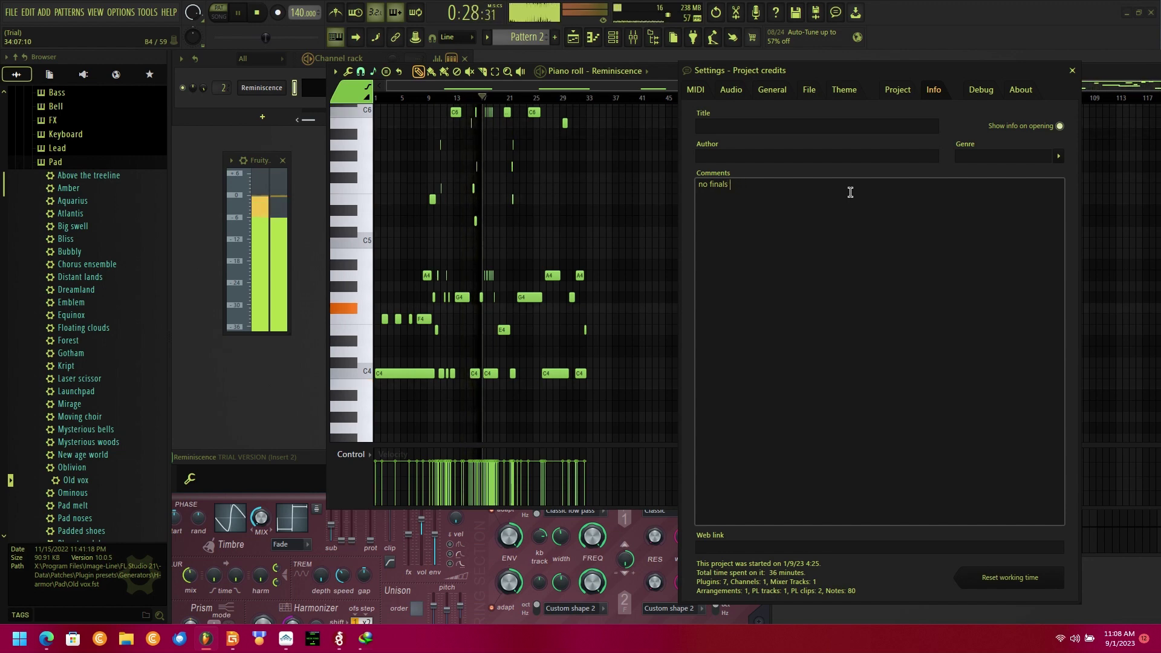
type("in")
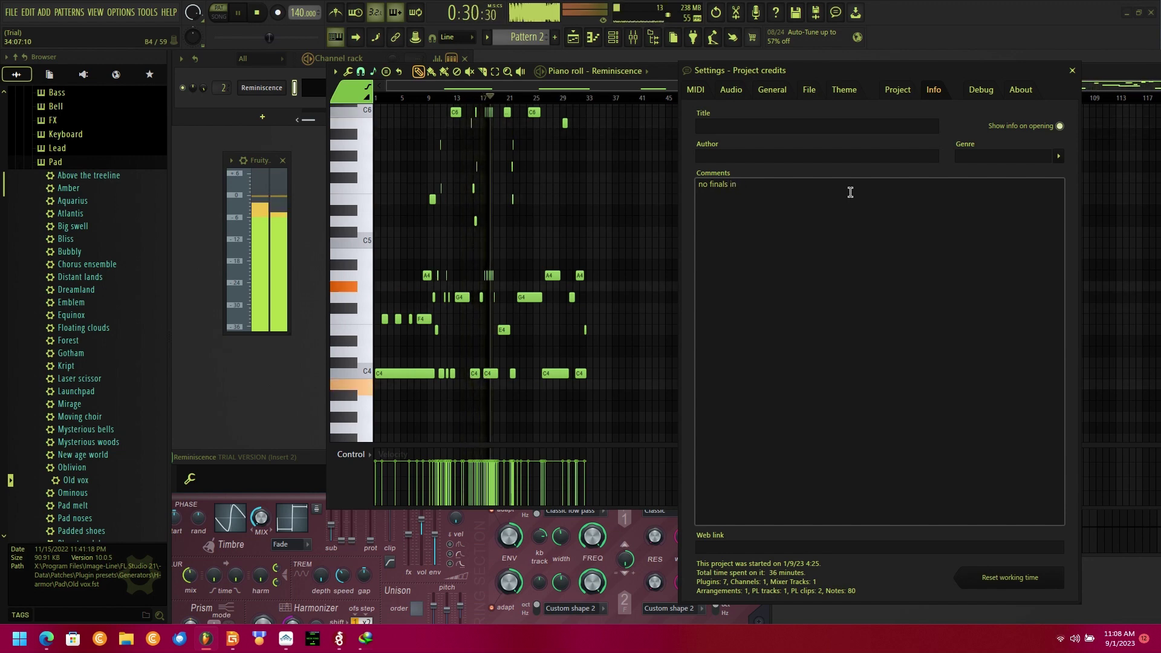
type(" indivi")
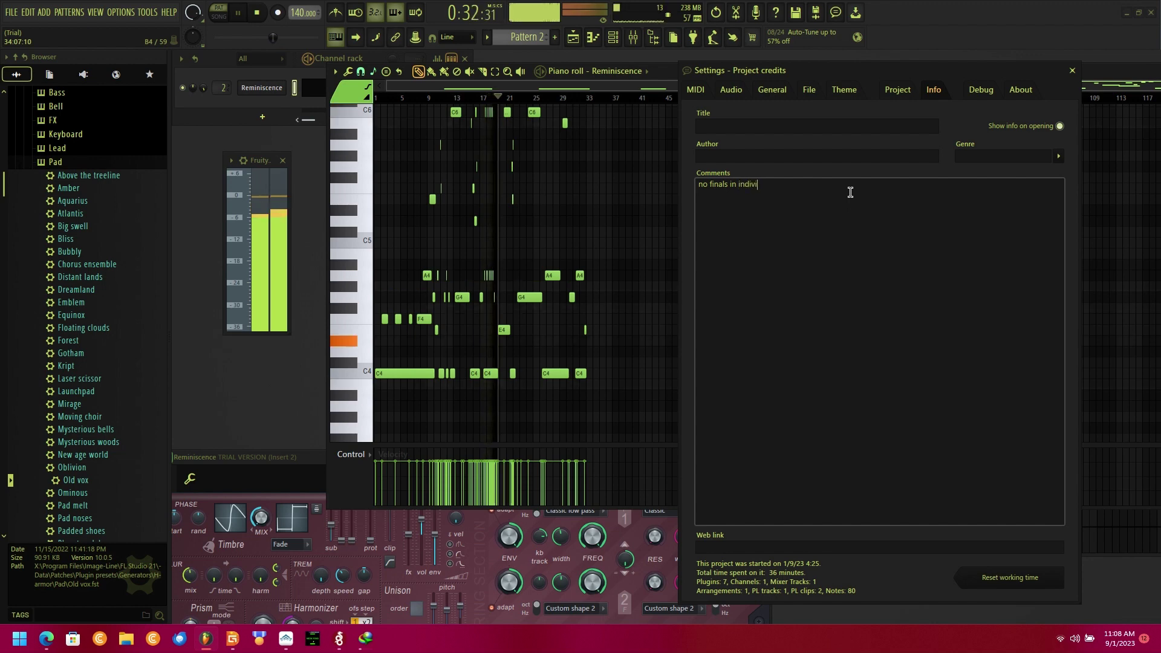
type("dual ")
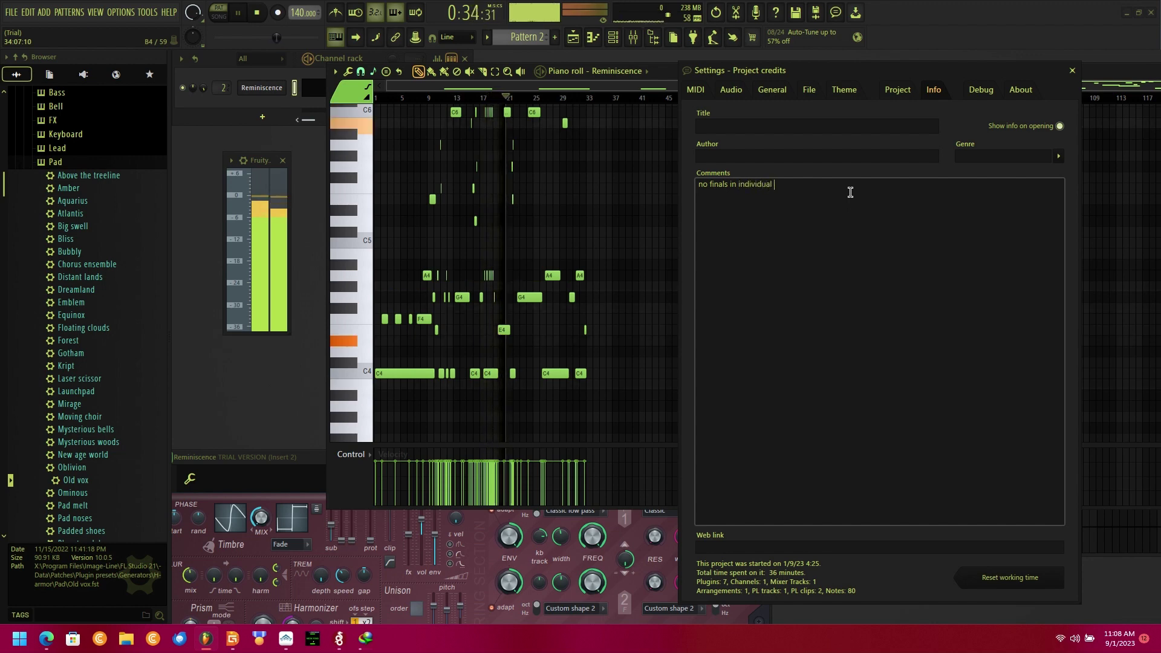
type("notes yet")
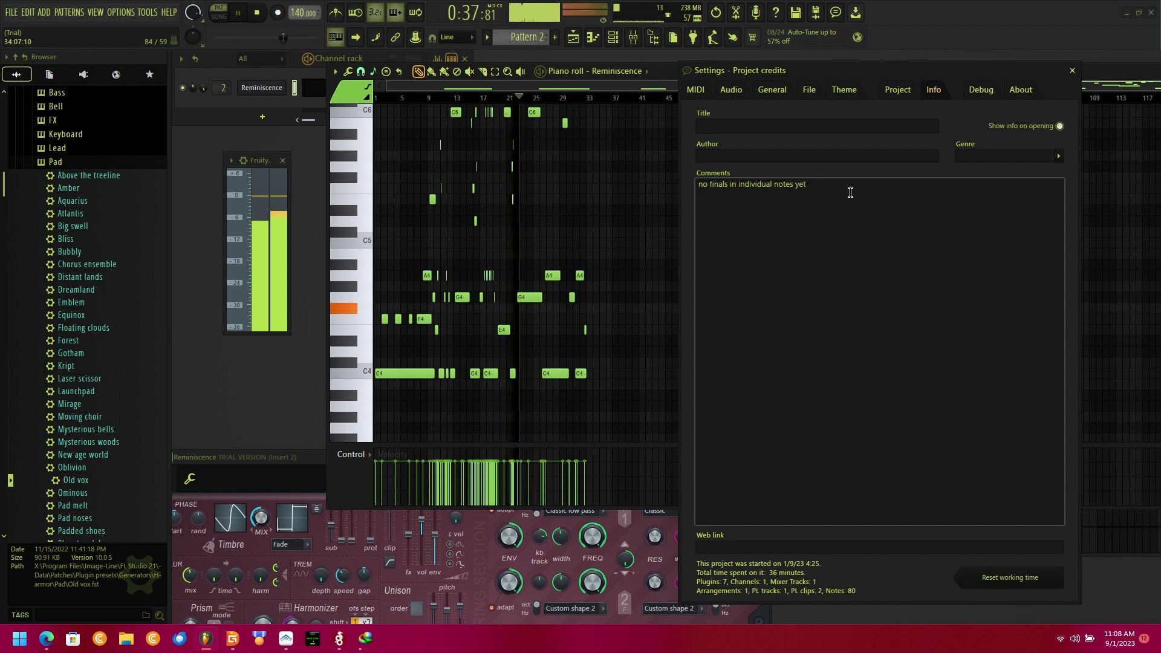
Replace the project comments with "but easy right", and clear them.
key("ctrl+a")
key("BackSpace")
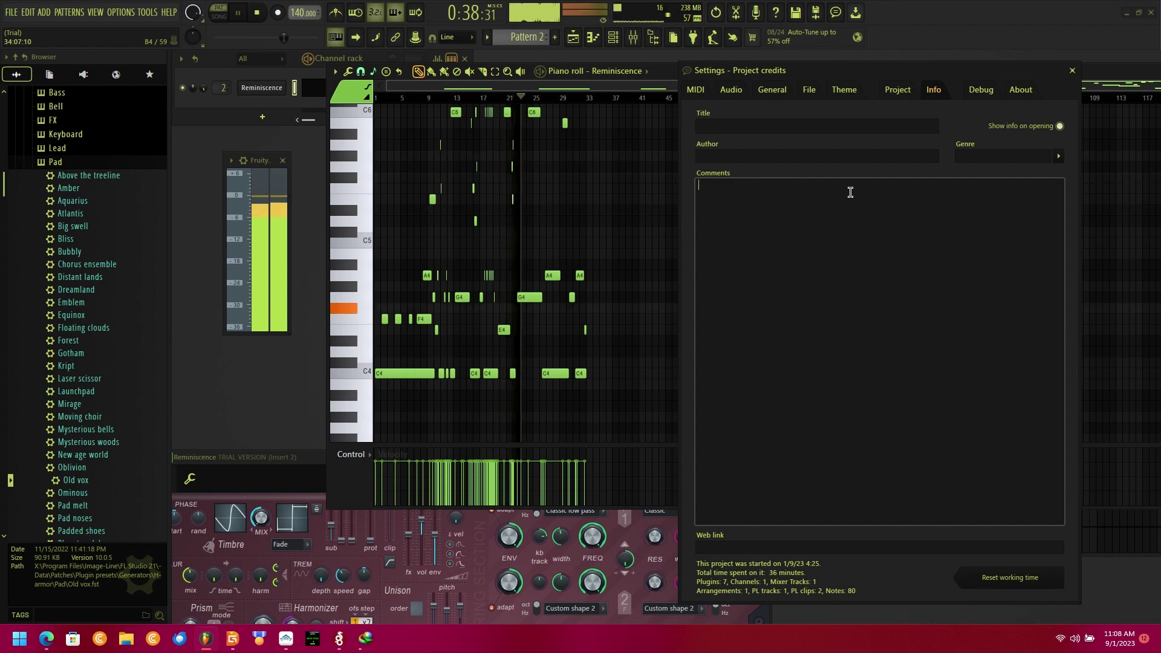
type("b")
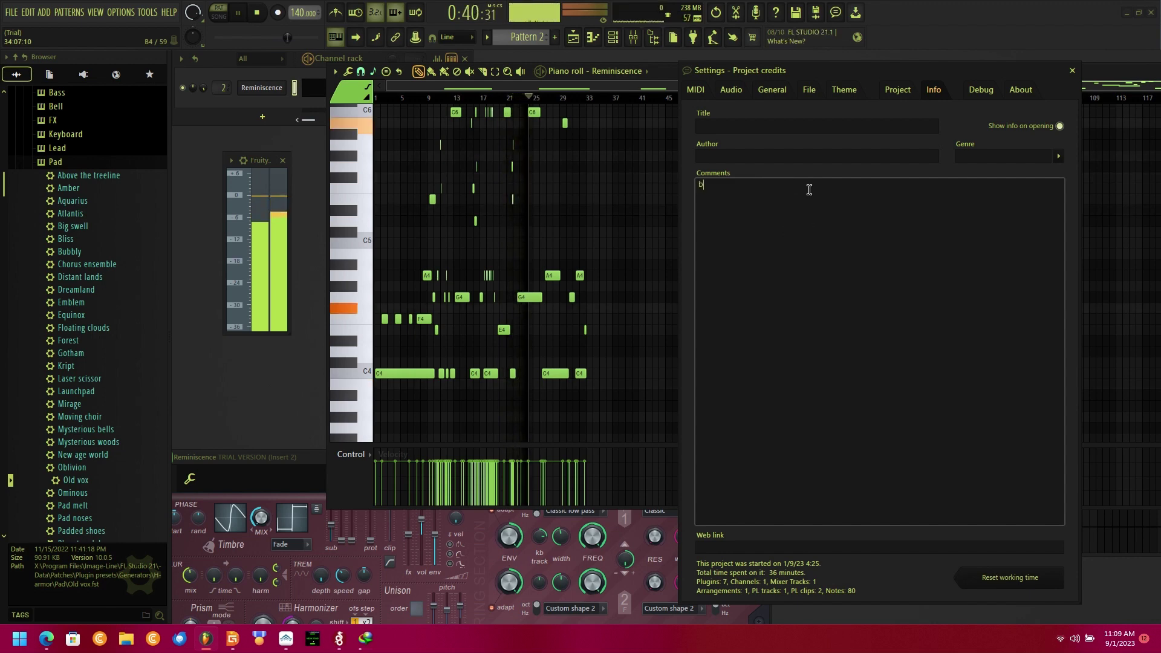
type("ut ")
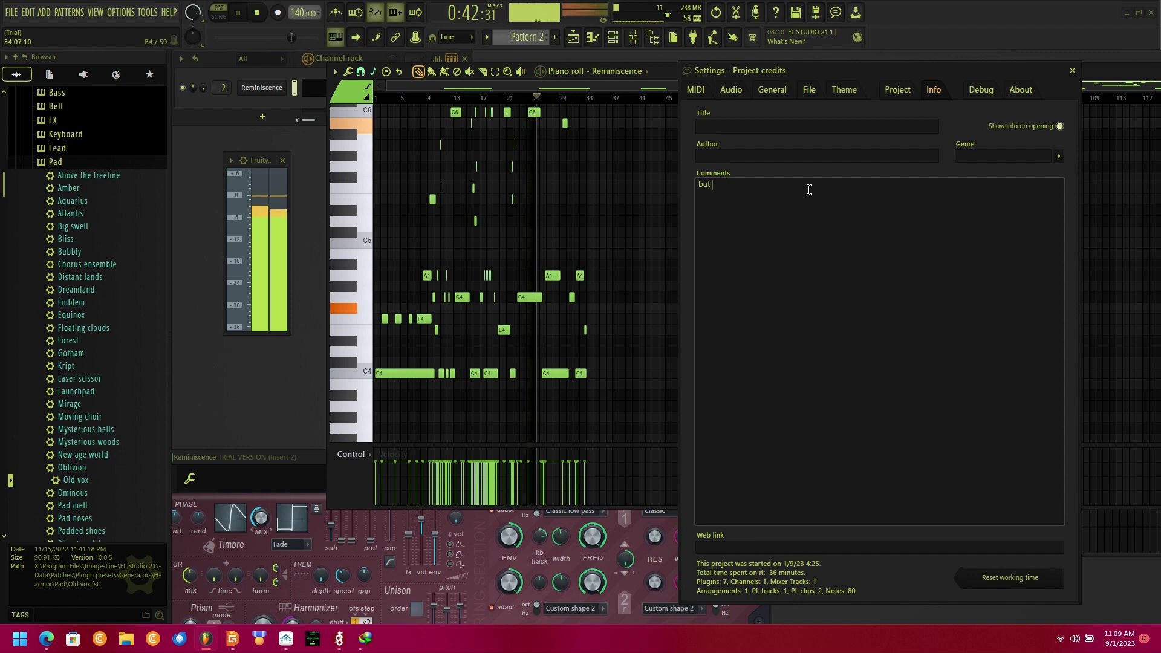
type("easy")
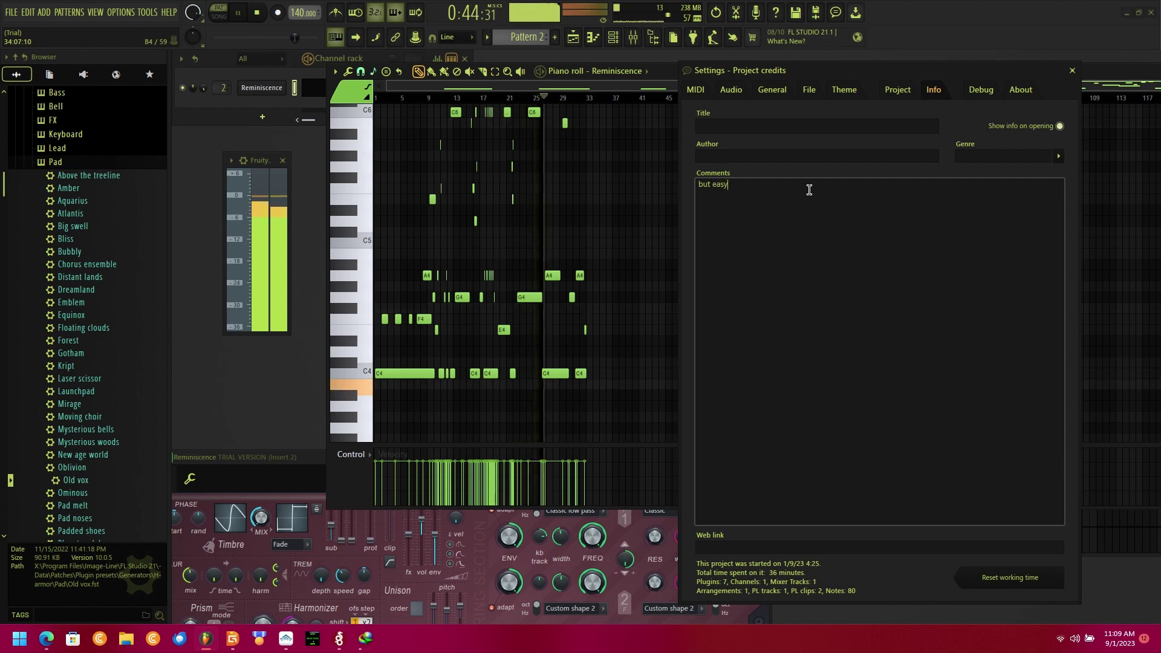
type(" right")
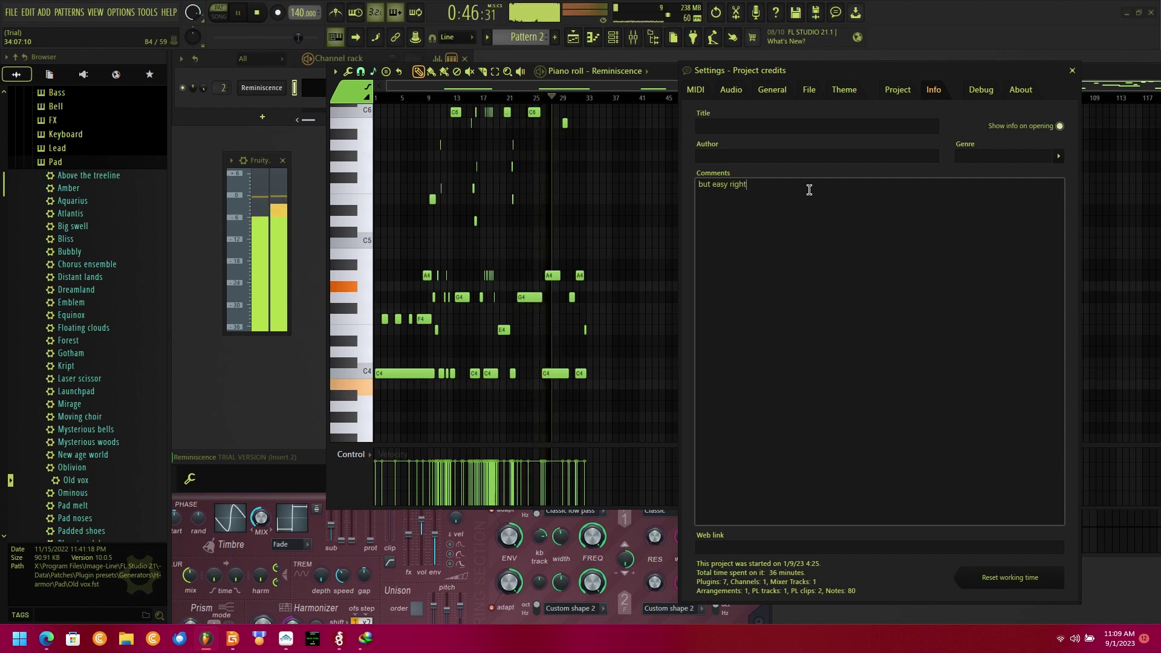
key("ctrl+a")
key("BackSpace")
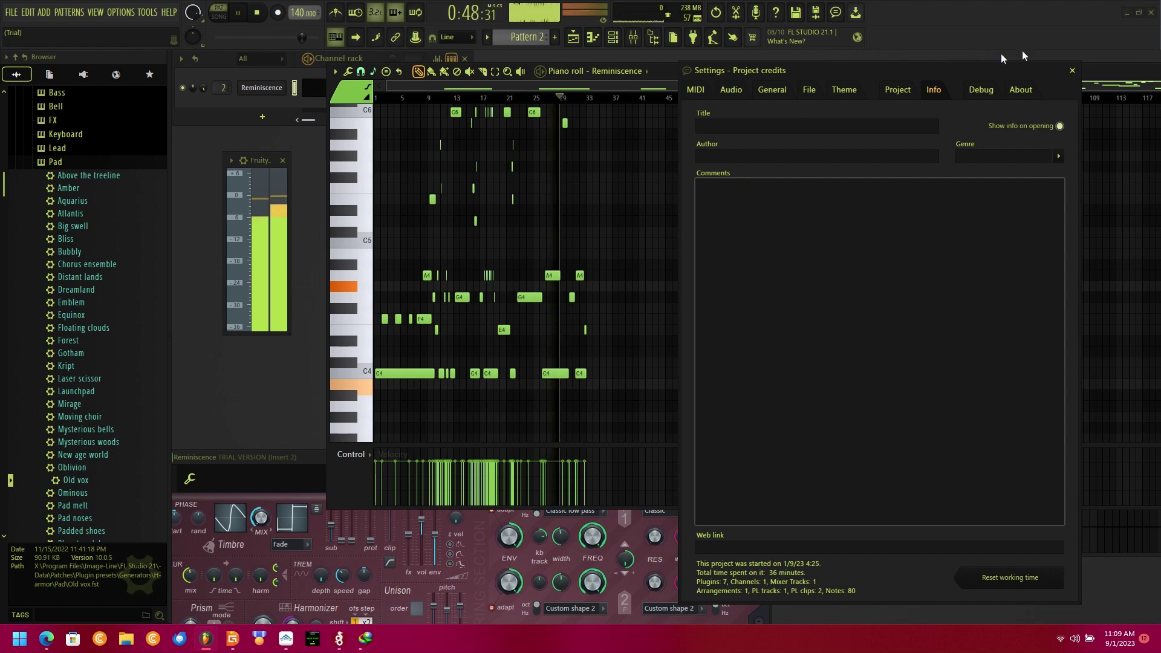
Move the project credits off the end of the piano roll notes, and undo the stray note placed below C4.
left_click_drag(1001, 68, 1119, 97)
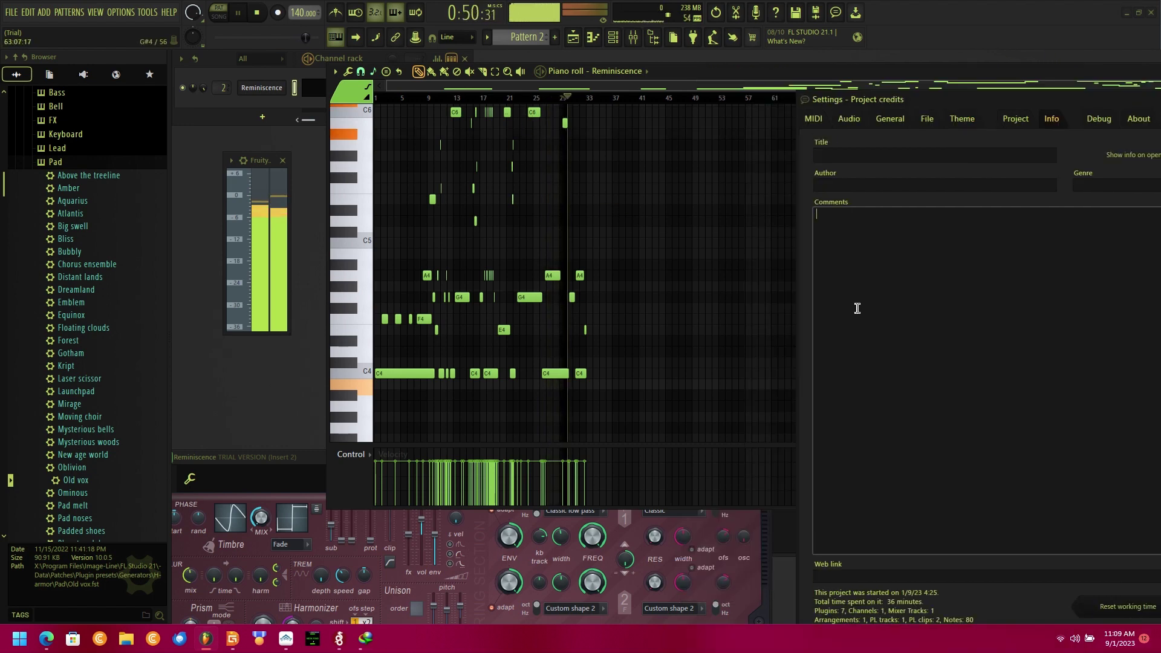
left_click(566, 416)
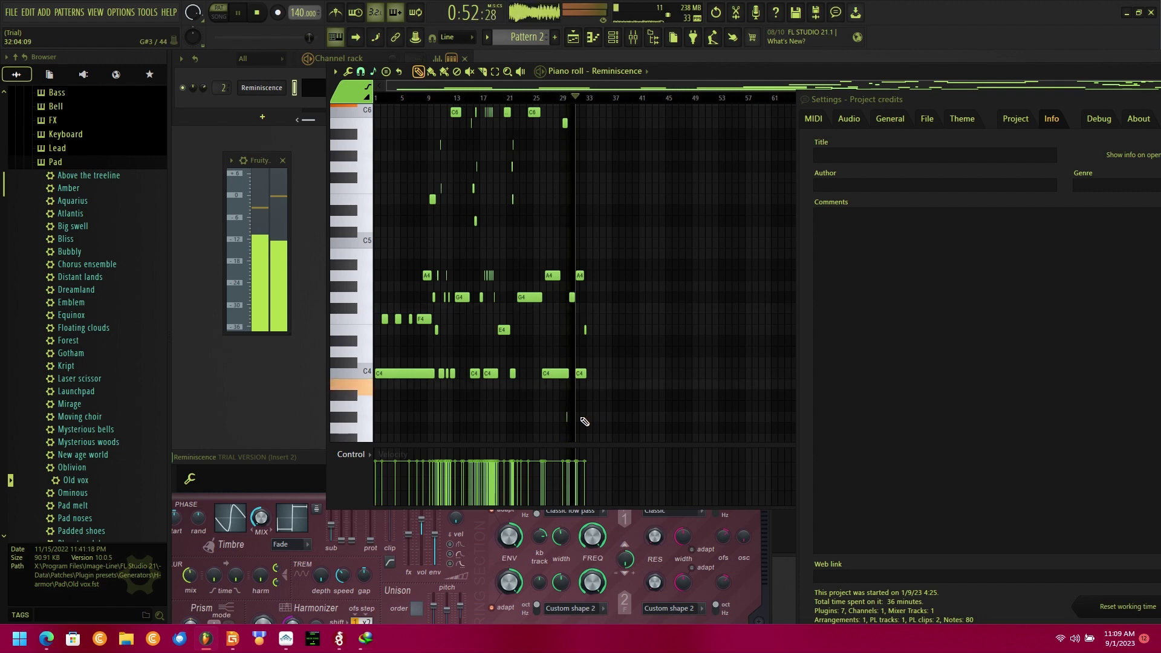
key("ctrl+z")
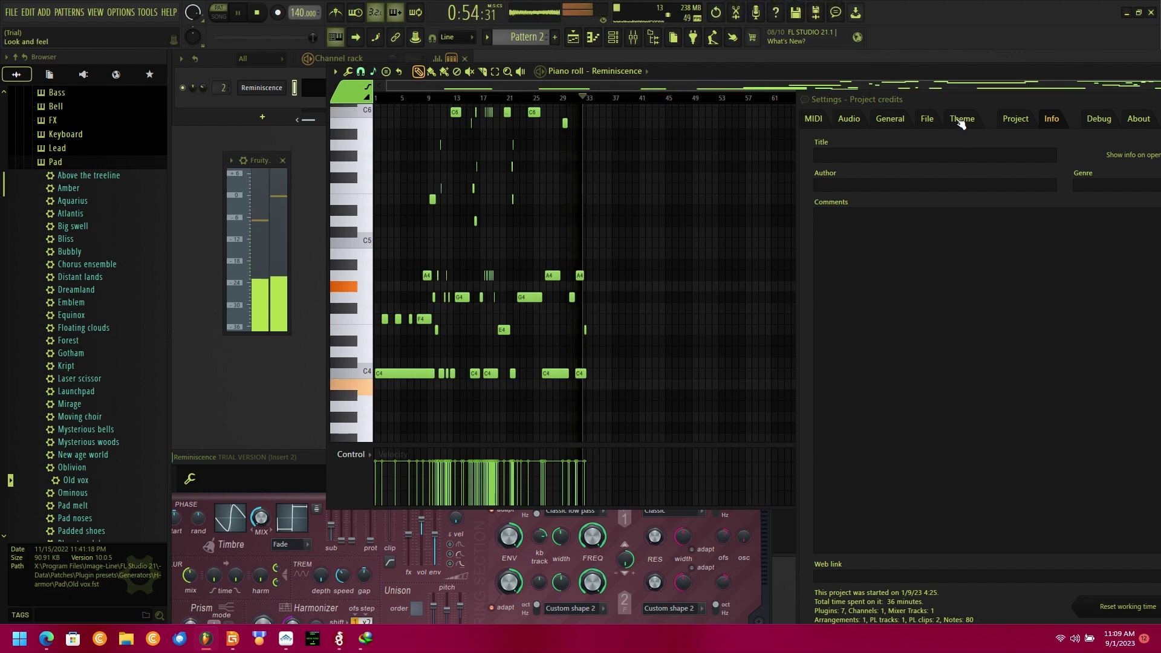
Bring the project credits back over the piano roll and enter "last" and, two lines down, "volume record" in the comments.
left_click_drag(958, 107, 683, 194)
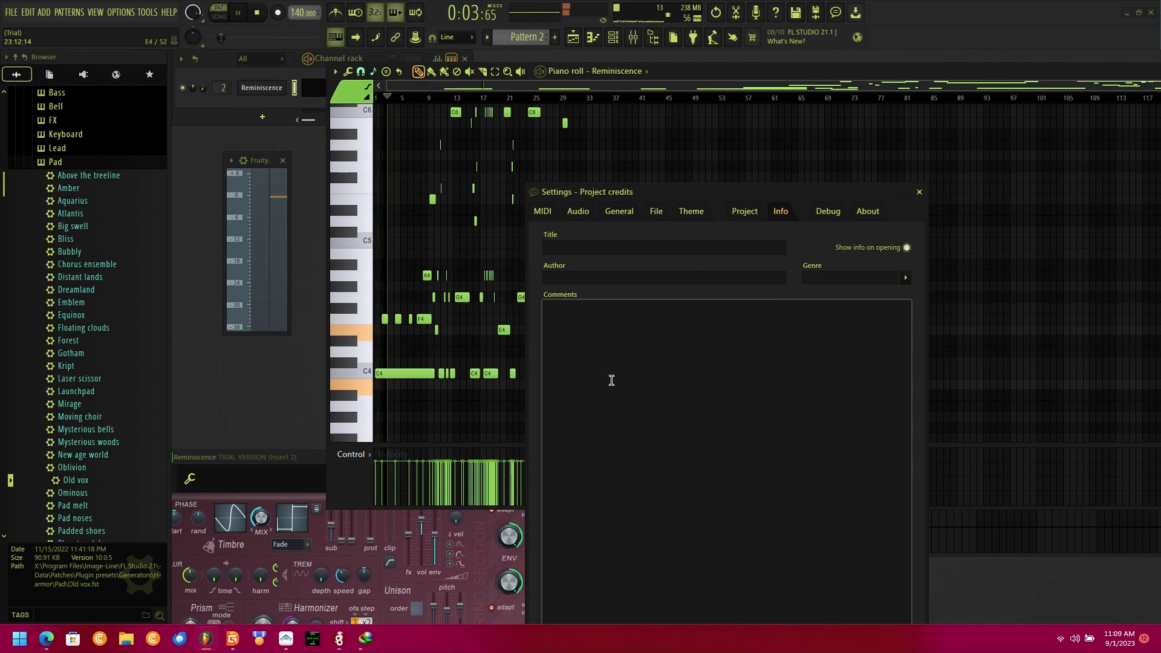
left_click(611, 380)
type("last")
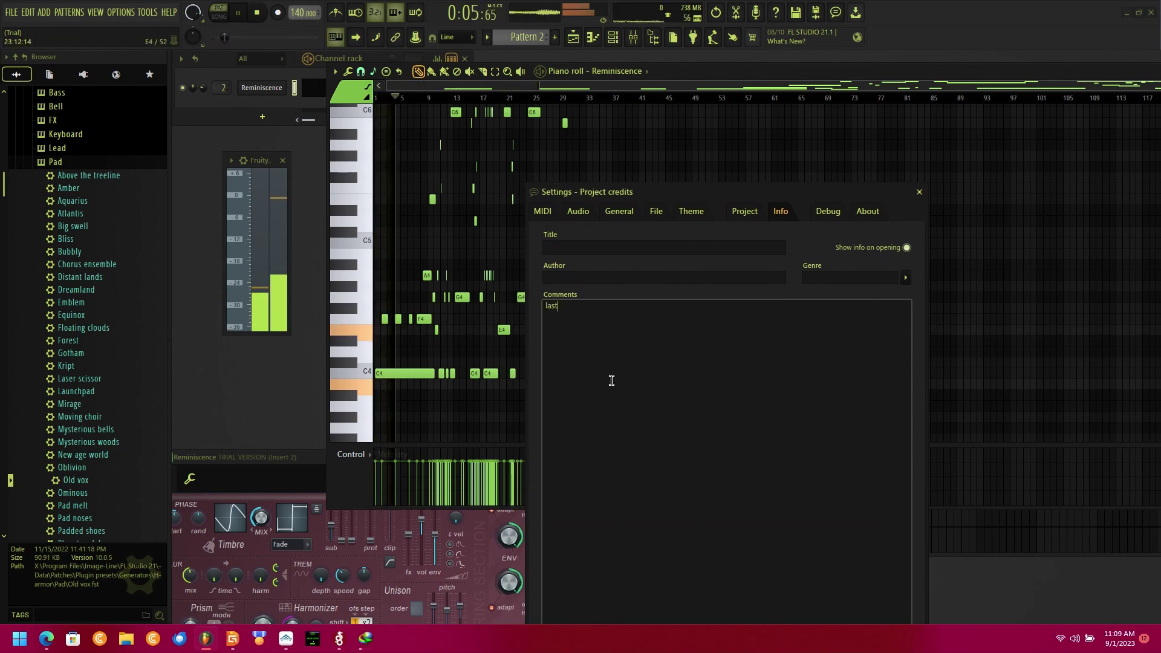
key("Return")
key("Return")
type("vo")
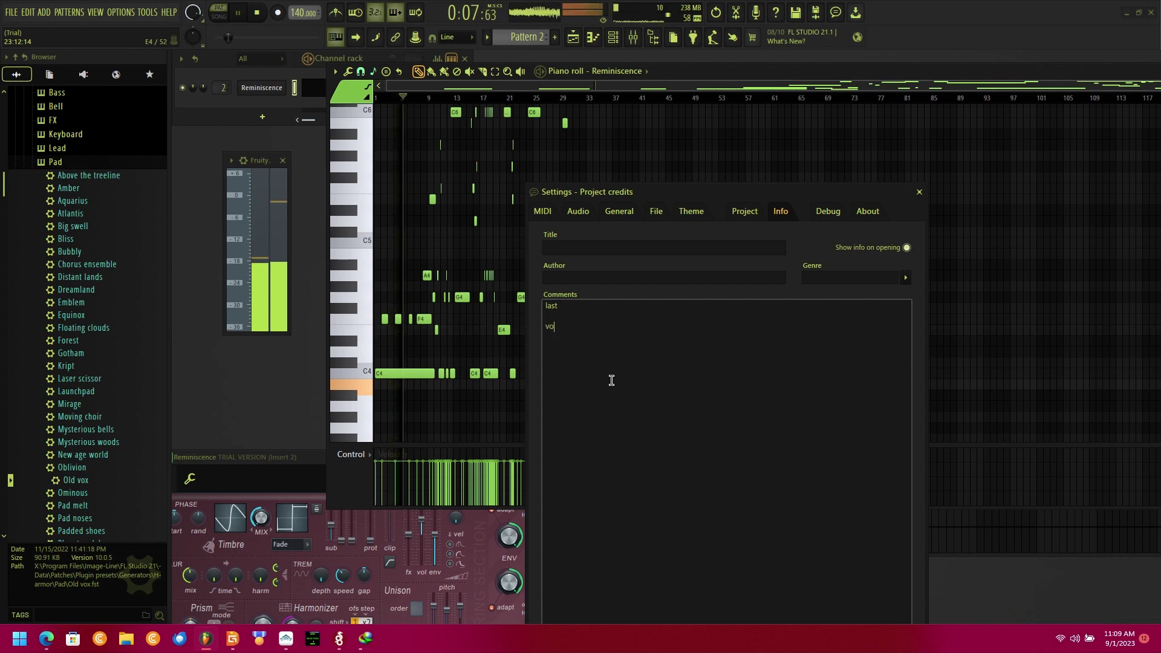
type("lume re")
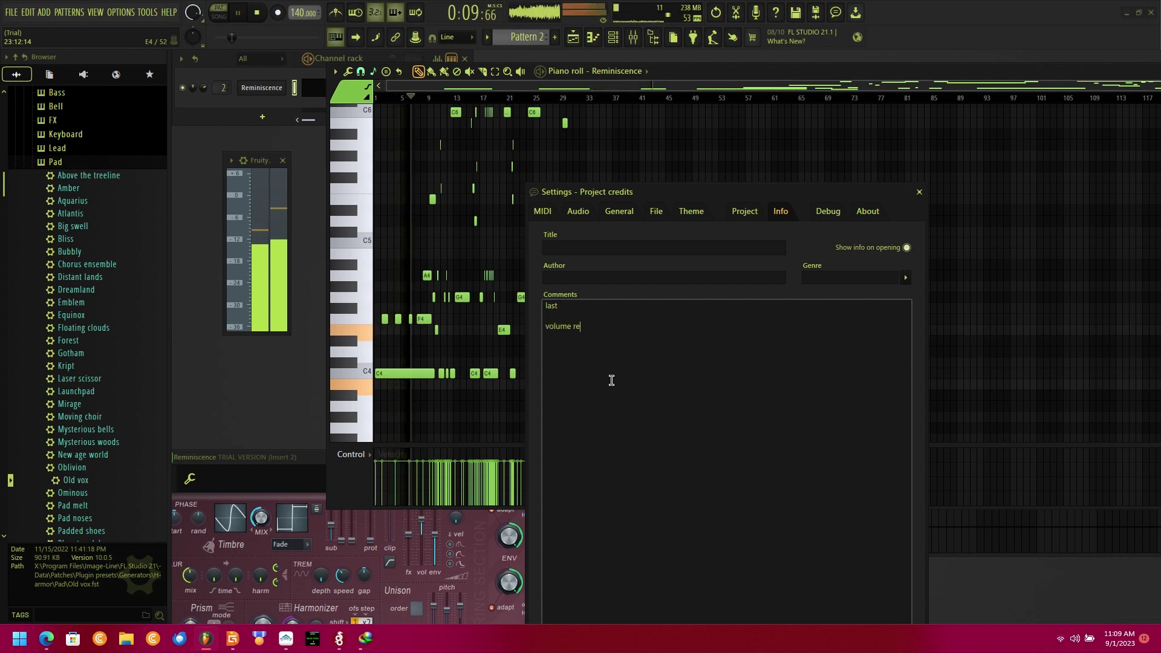
type("cord")
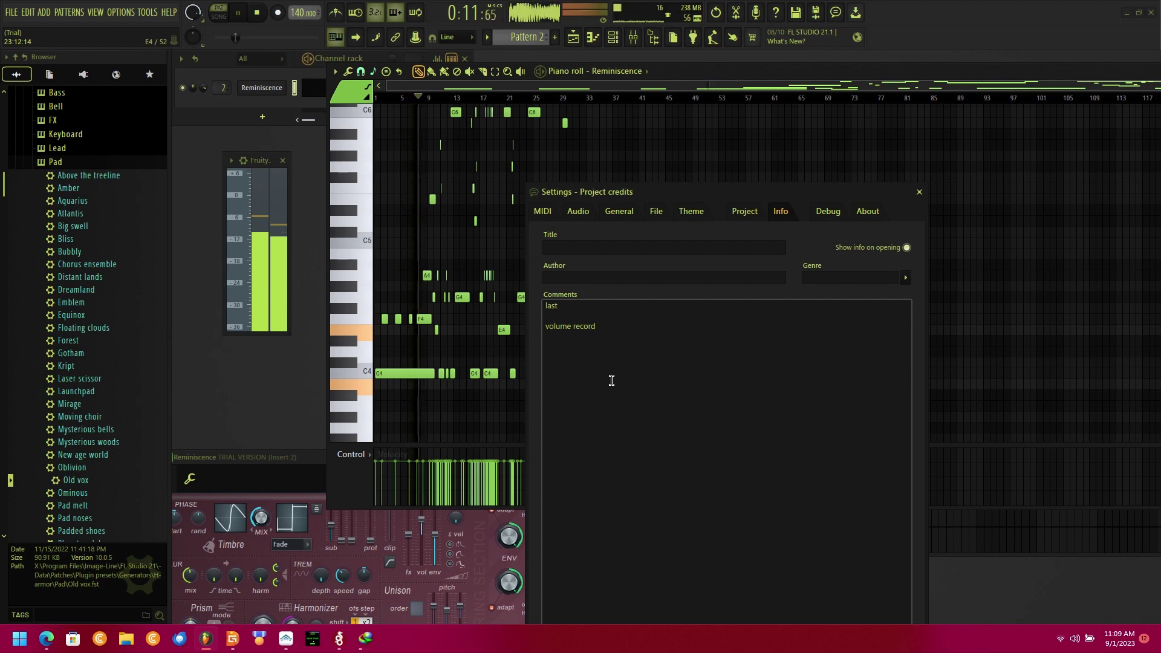
Extend the last comment line to "volume record slow fade in out", and clear the project comments.
type(" fade")
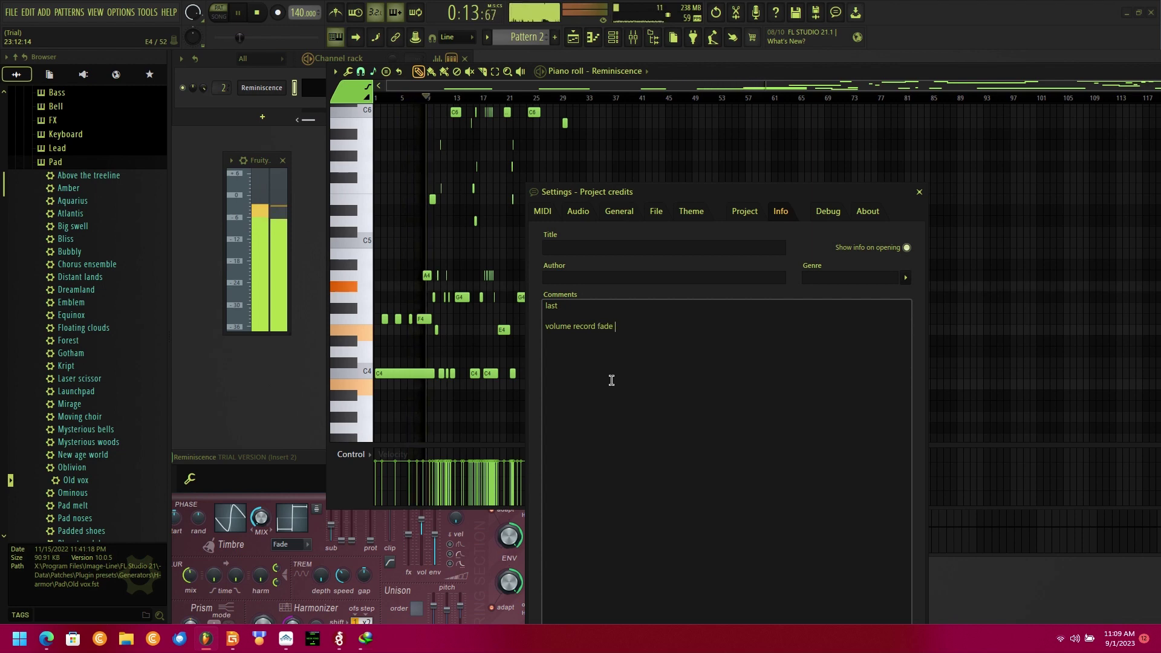
key("BackSpace")
key("BackSpace")
key("BackSpace")
key("BackSpace")
key("BackSpace")
key("BackSpace")
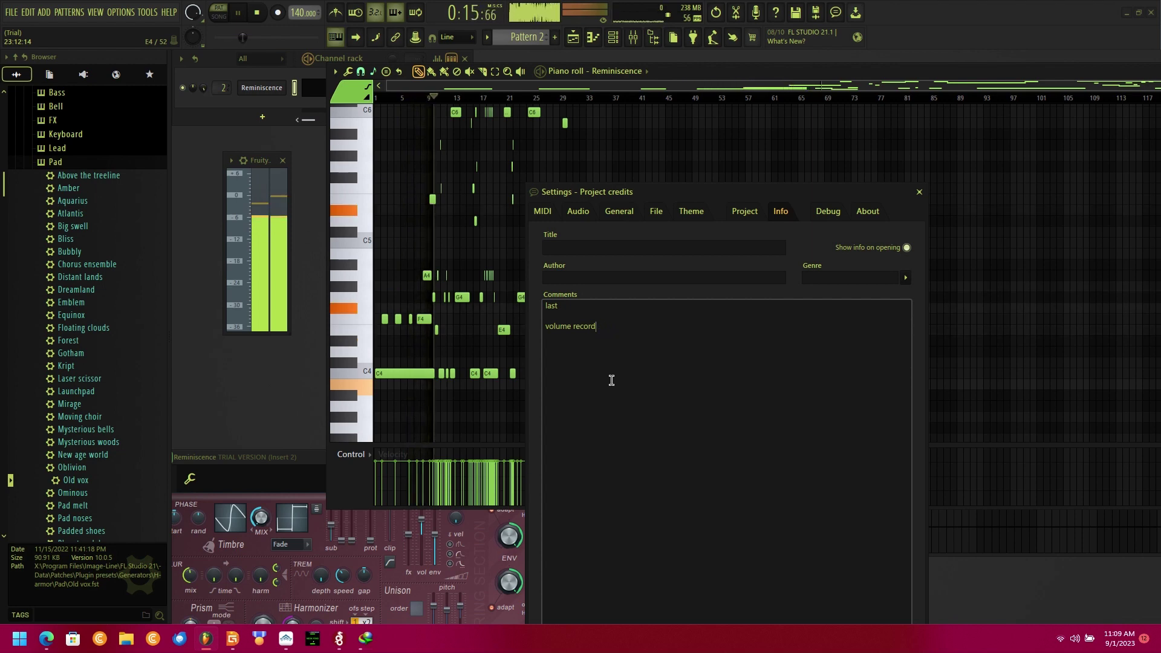
type("slow ")
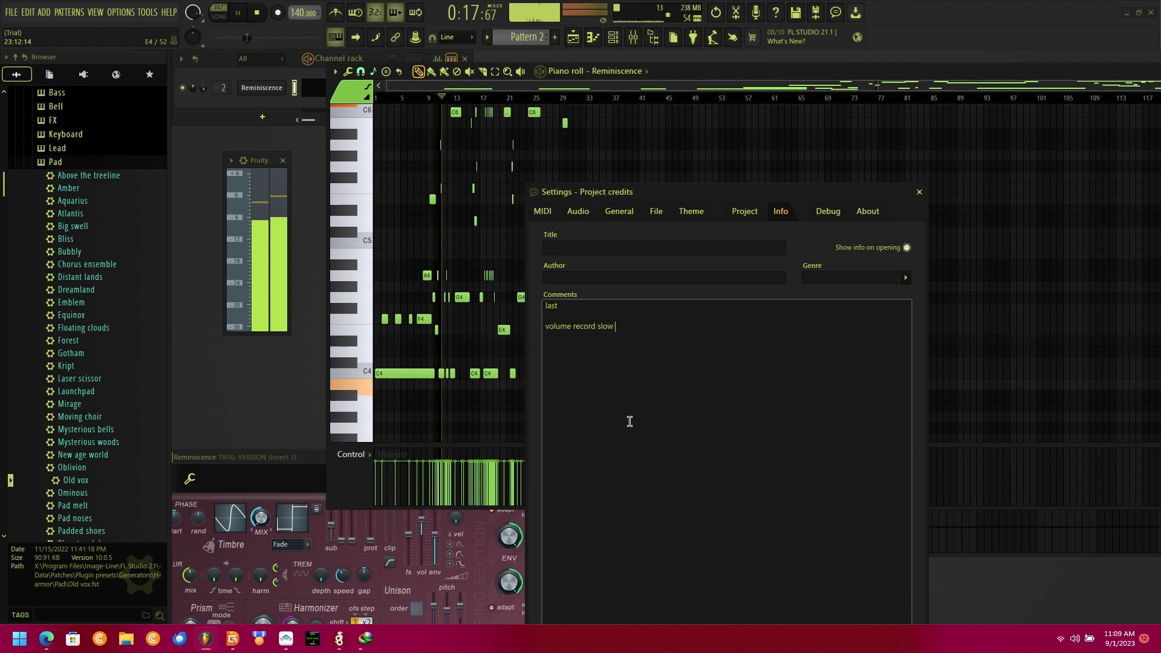
type("fade ")
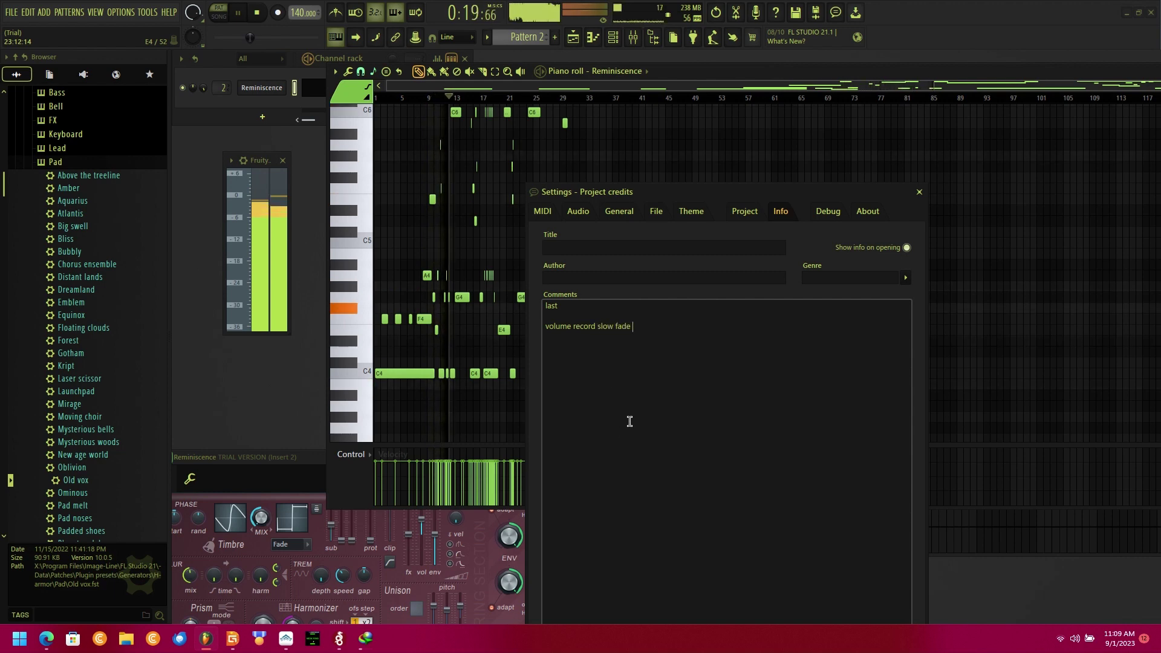
type("in ")
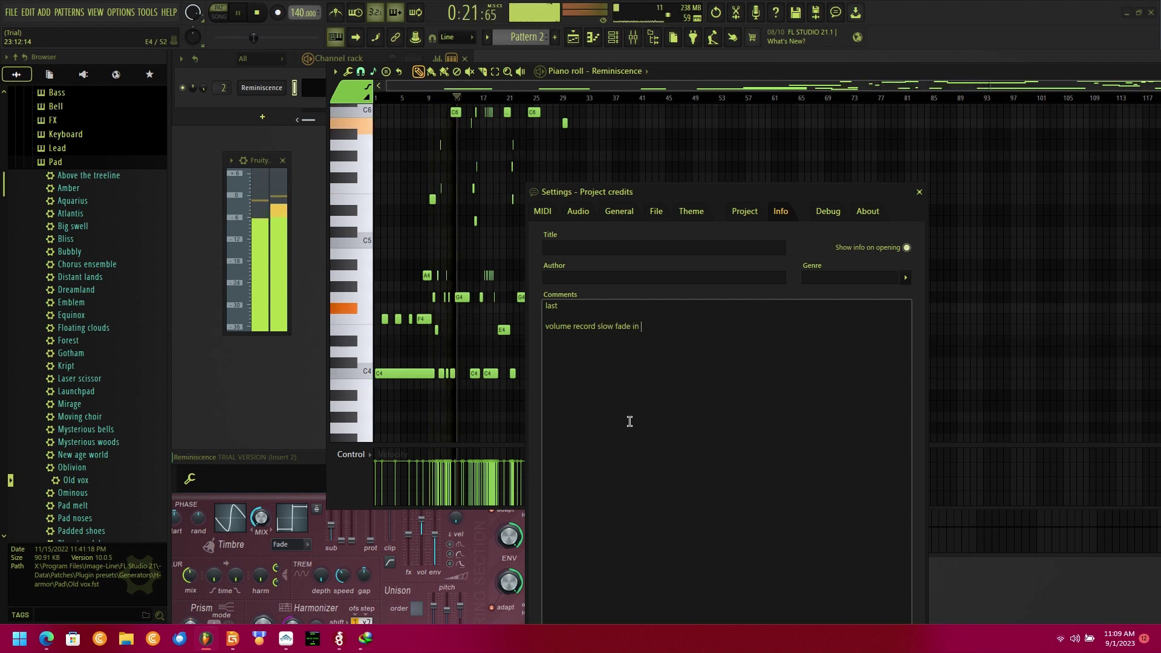
type("out")
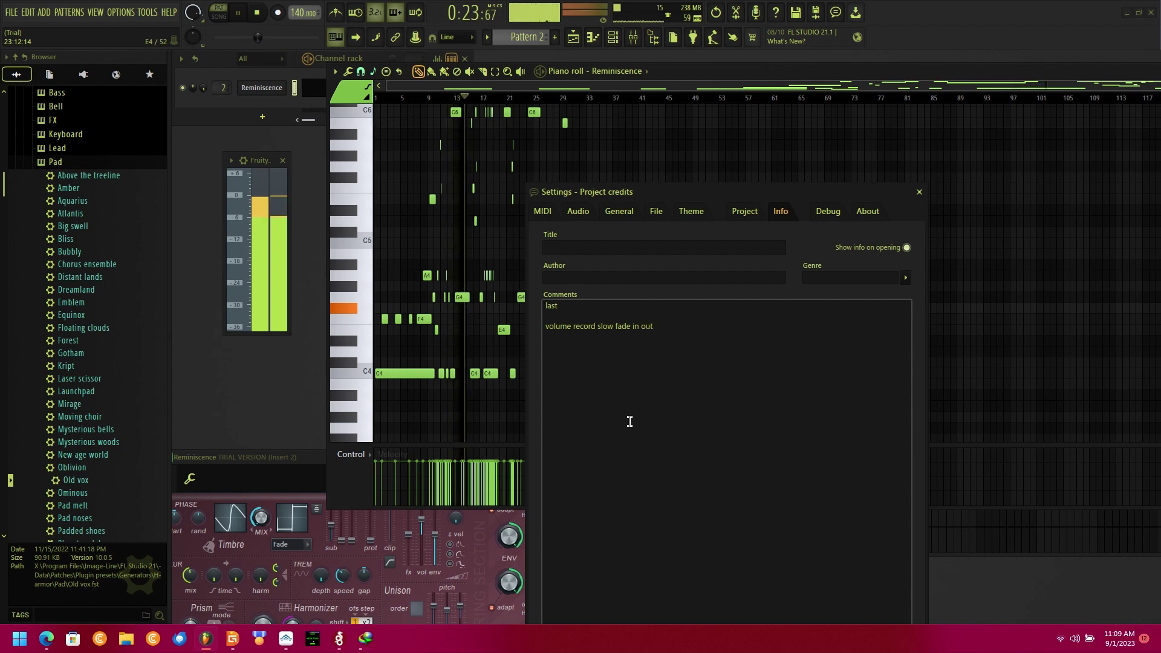
key("ctrl+a")
key("BackSpace")
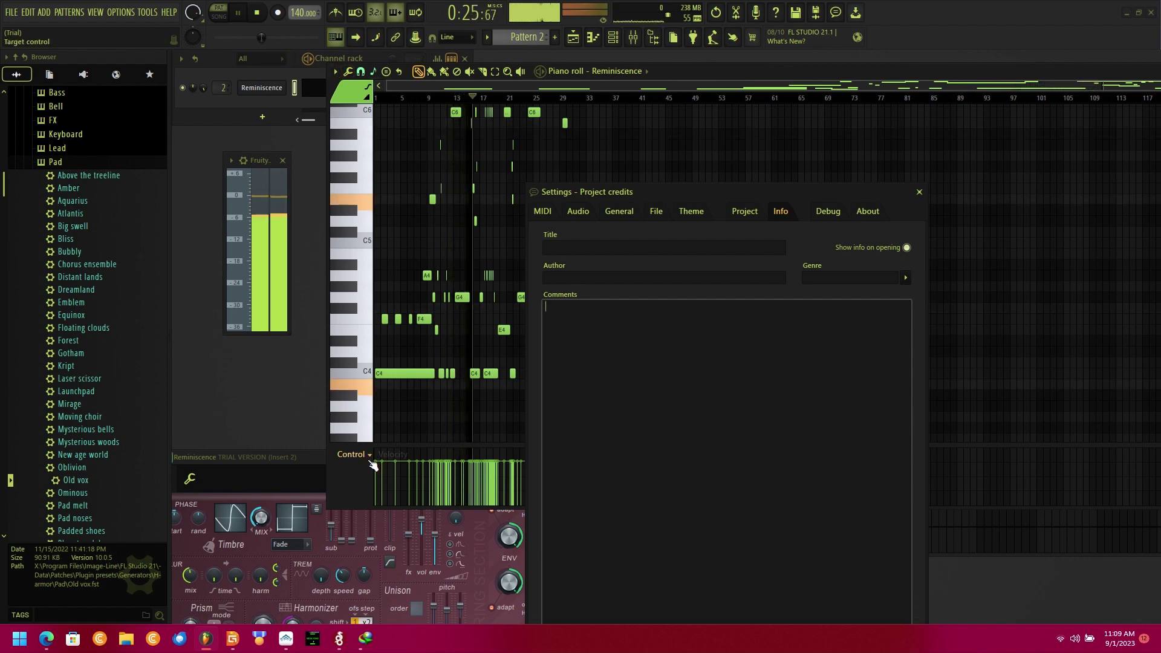
Show the recorded Reminiscence channel volume in the piano roll's control lane and move the project credits off the notes.
left_click(371, 462)
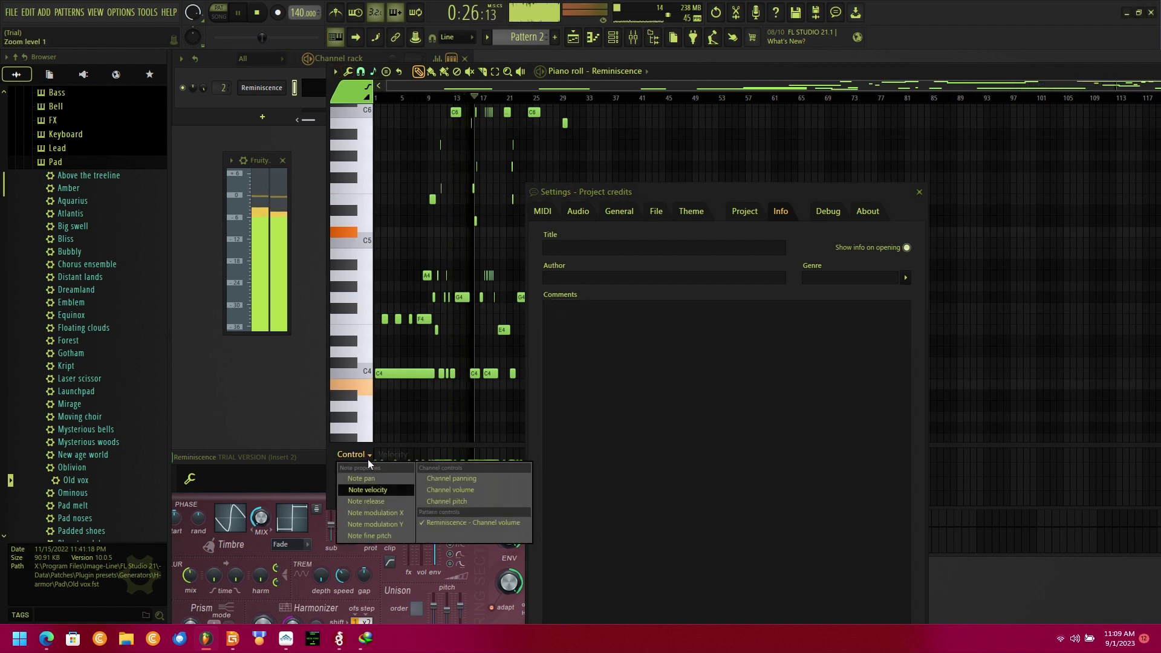
left_click(478, 524)
left_click_drag(677, 194, 1, 150)
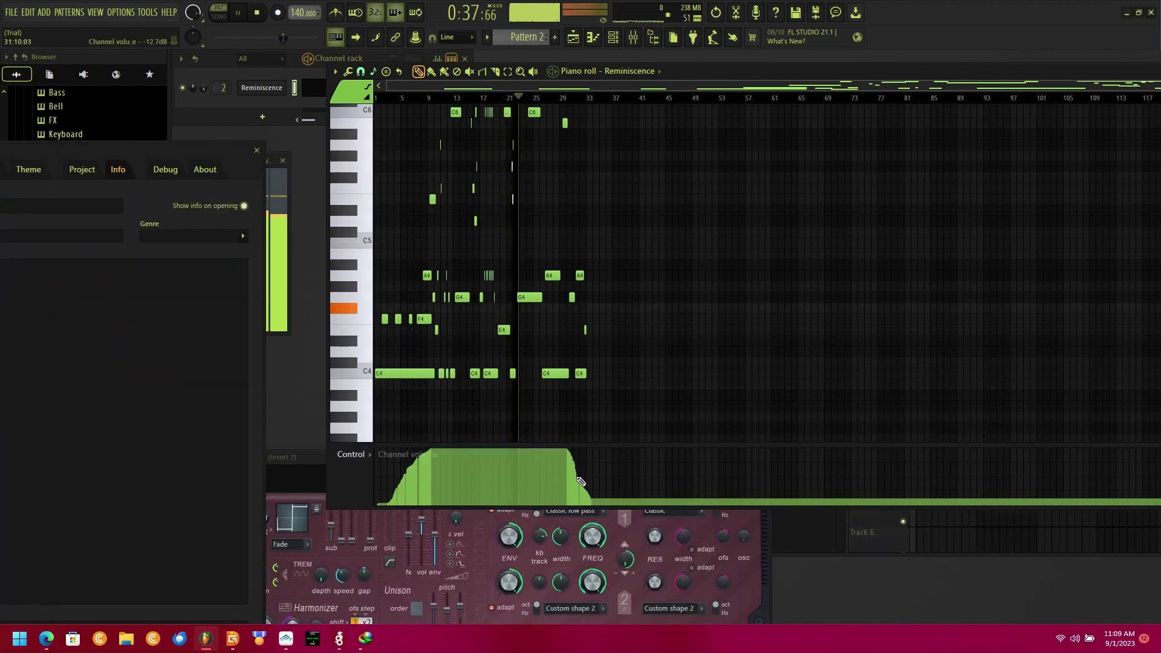
Examine the channel volume's fade-in at the start and fade-out at the end of the notes, and close the piano roll.
scroll(580, 480, "up", 10)
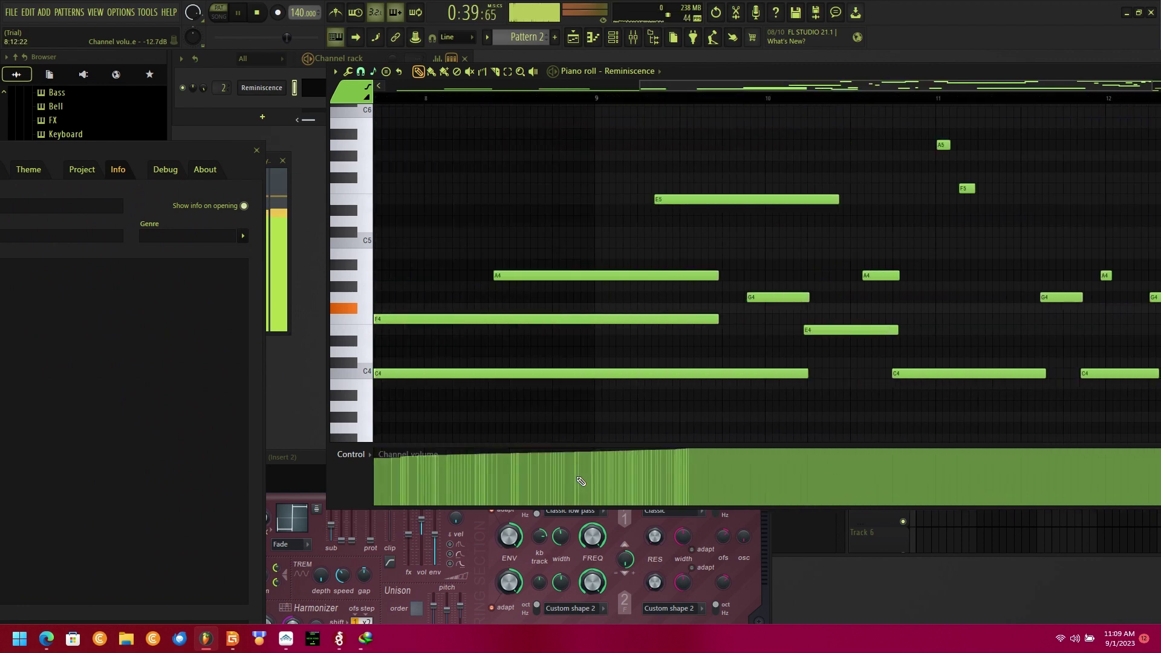
scroll(580, 480, "down", 8)
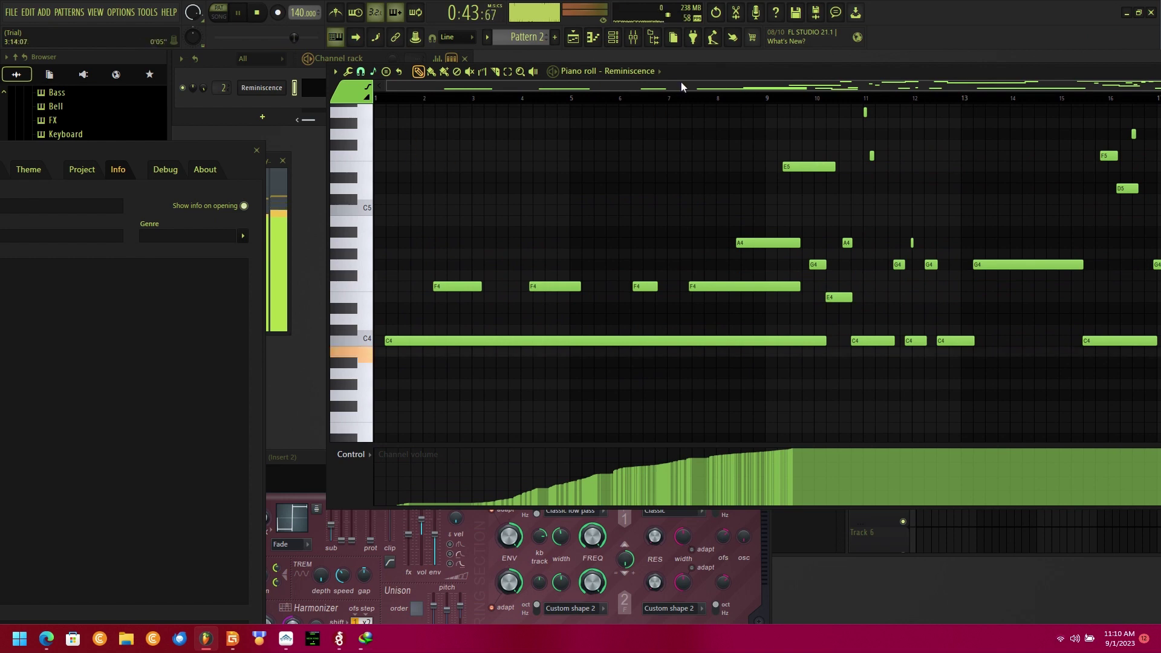
key("F7")
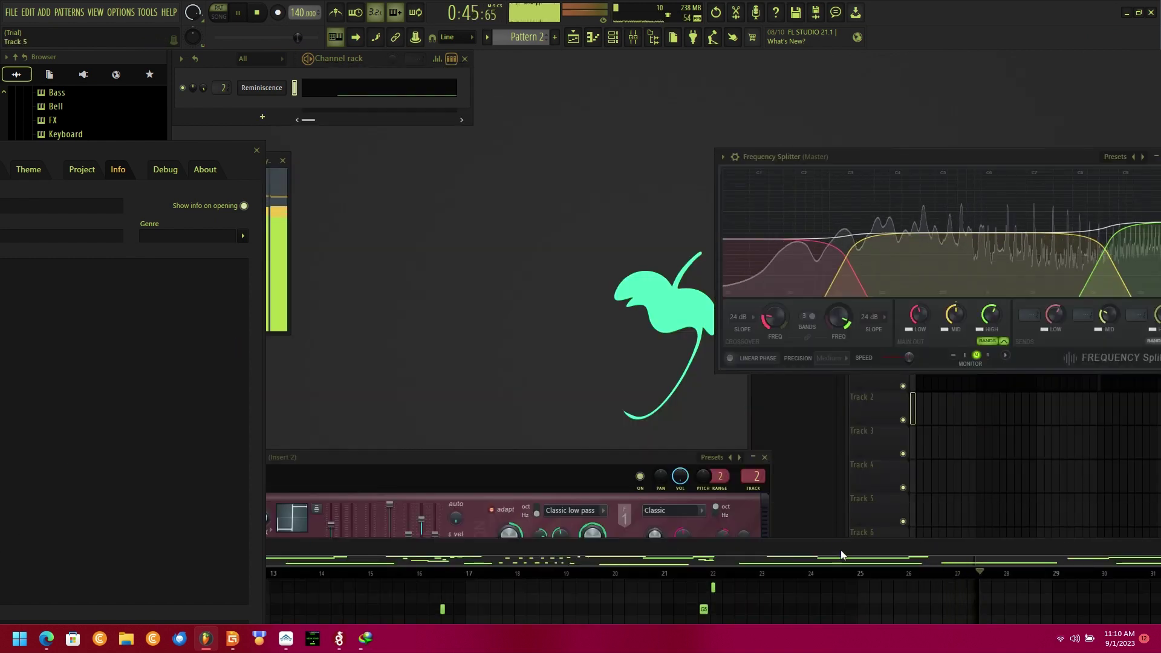
key("F7")
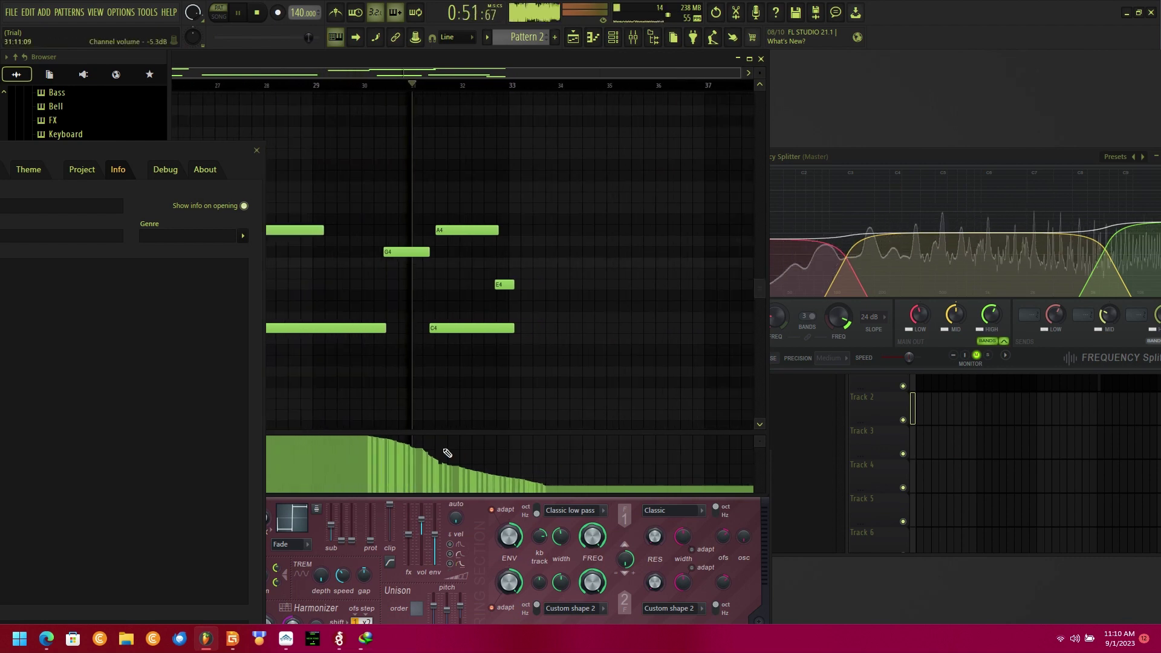
left_click(761, 59)
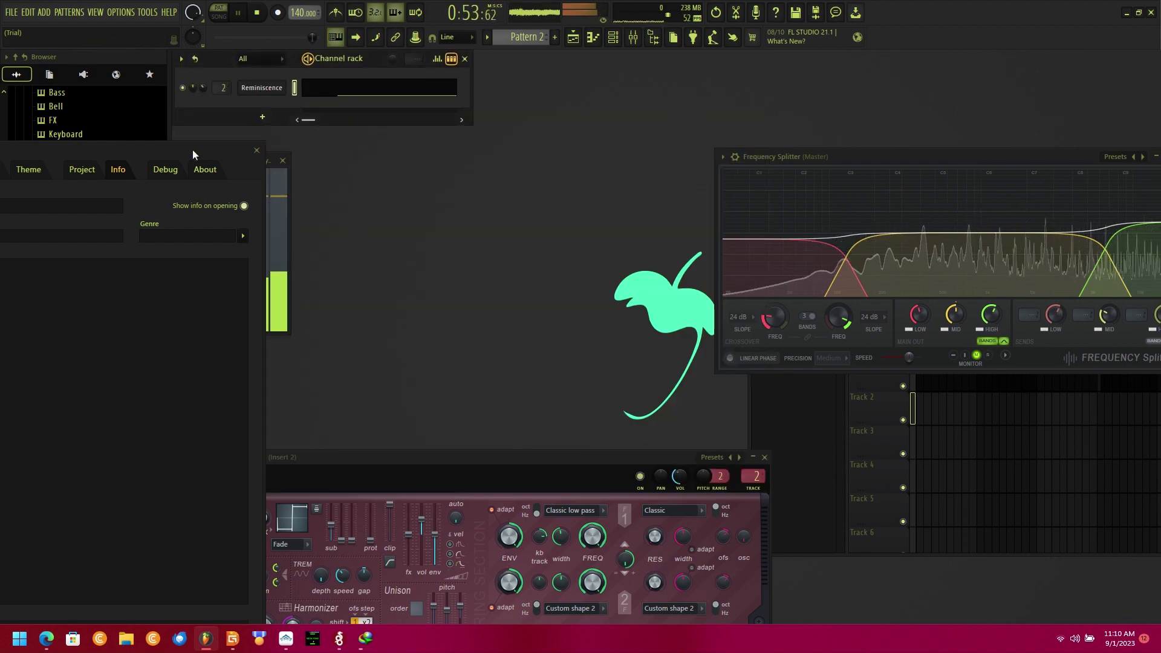
left_click_drag(194, 155, 874, 67)
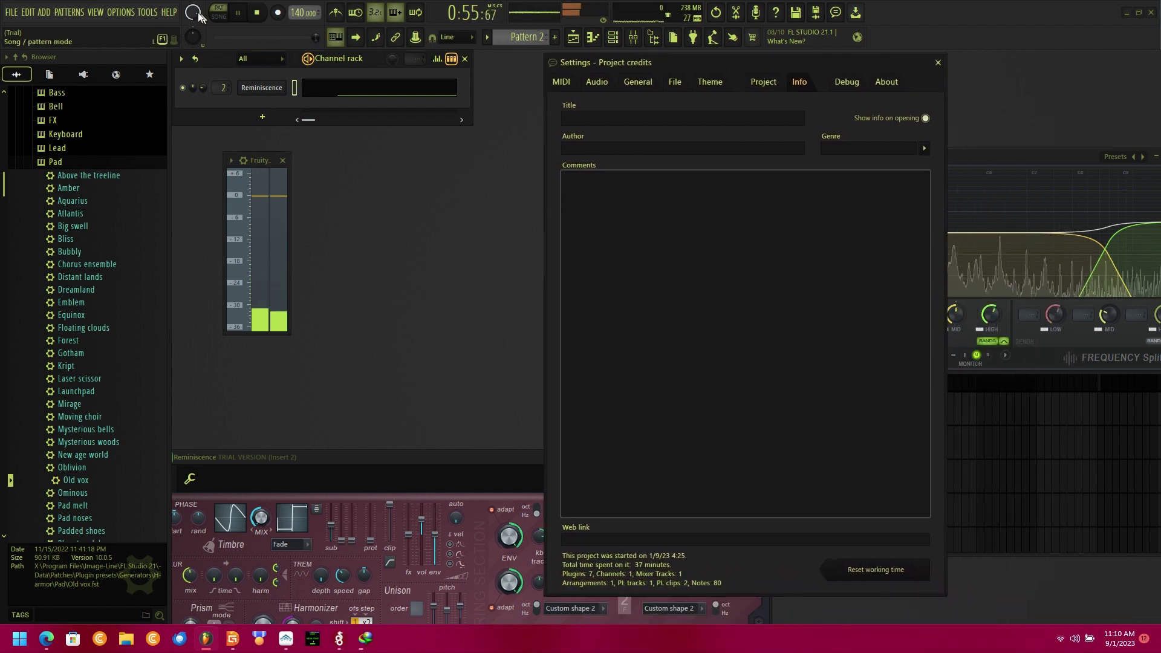
left_click(120, 12)
left_click(130, 51)
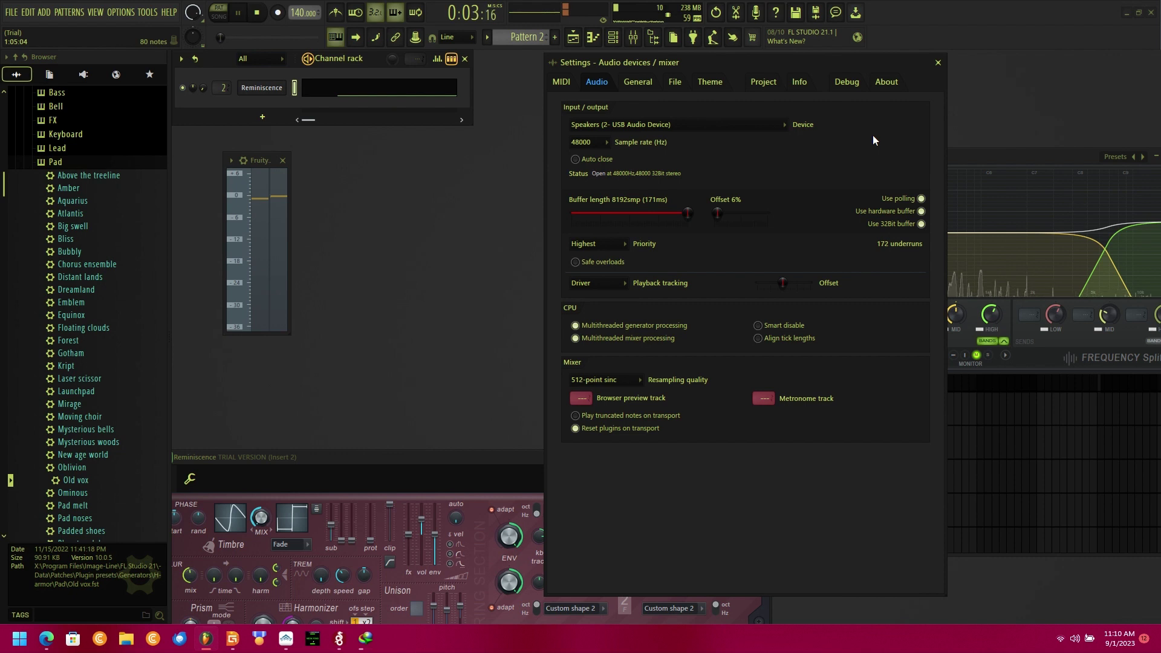
left_click(937, 62)
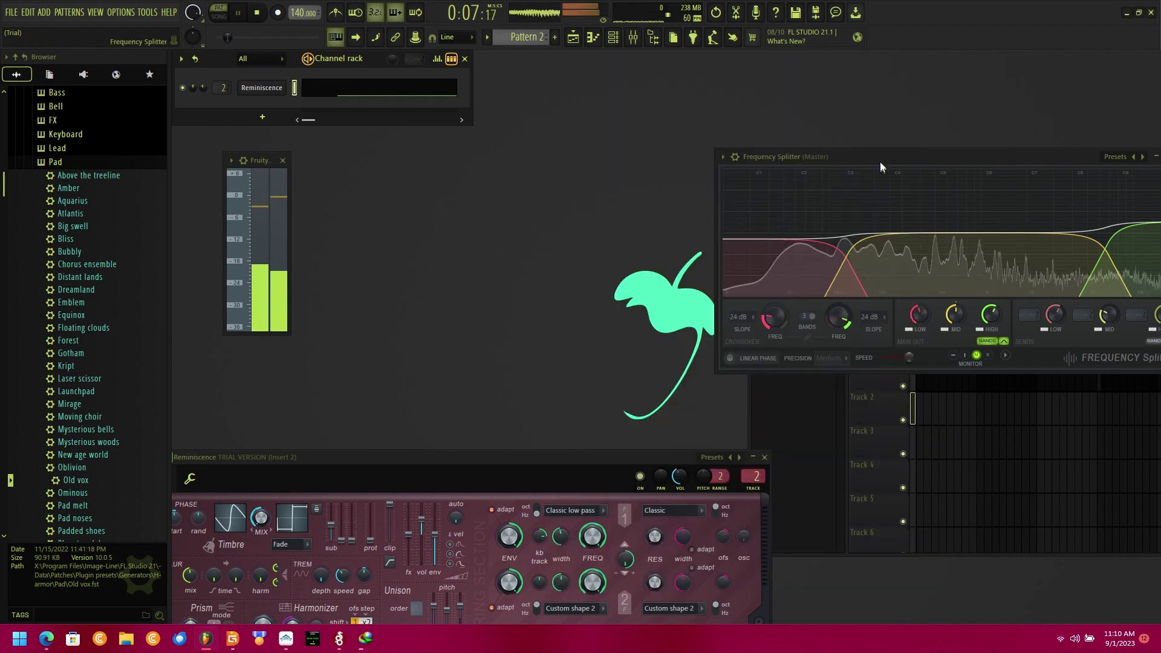
Place the master's Frequency Splitter over the channel rack and reopen the empty project comments beside it.
left_click_drag(880, 168, 578, 139)
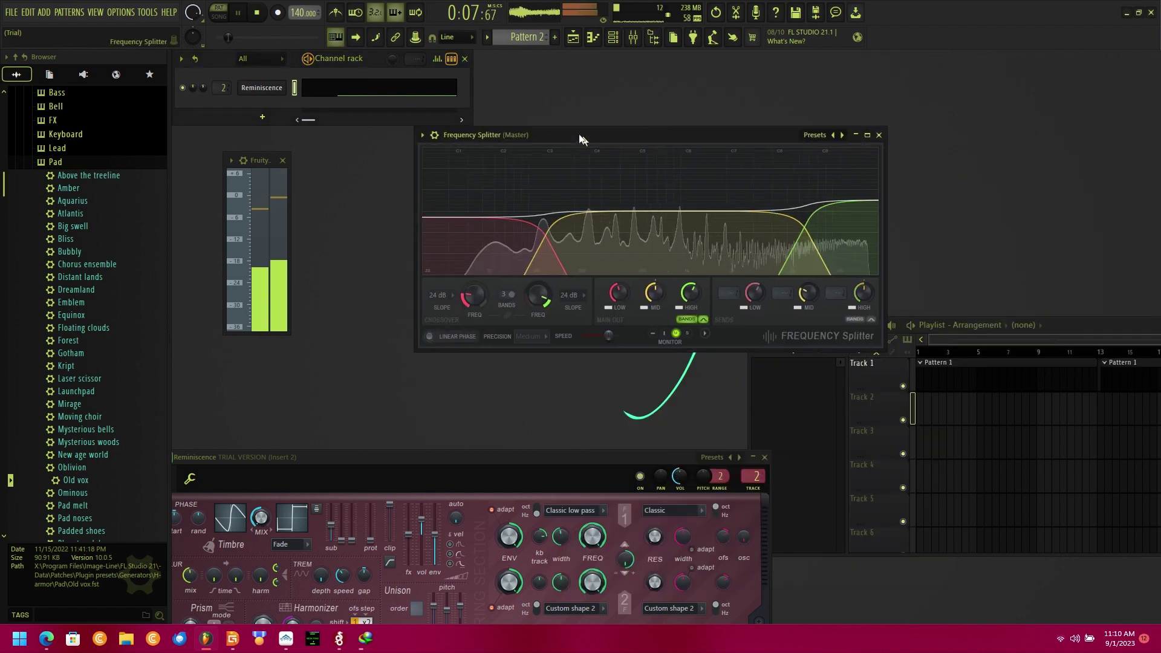
left_click(120, 12)
left_click(138, 50)
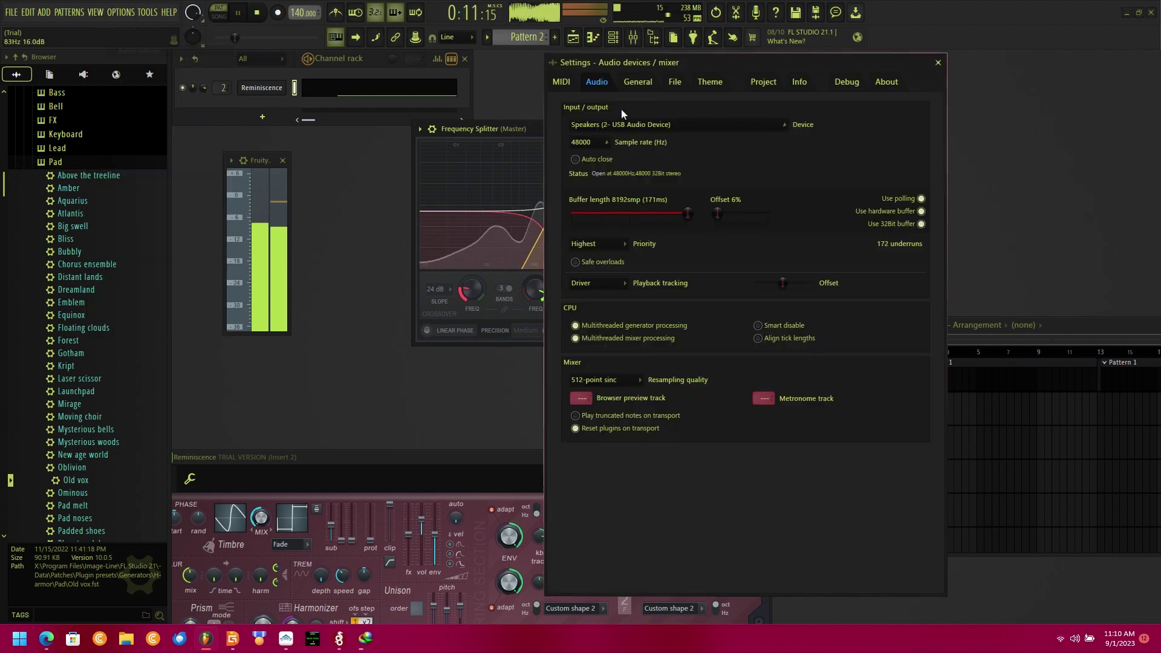
left_click_drag(642, 70, 926, 59)
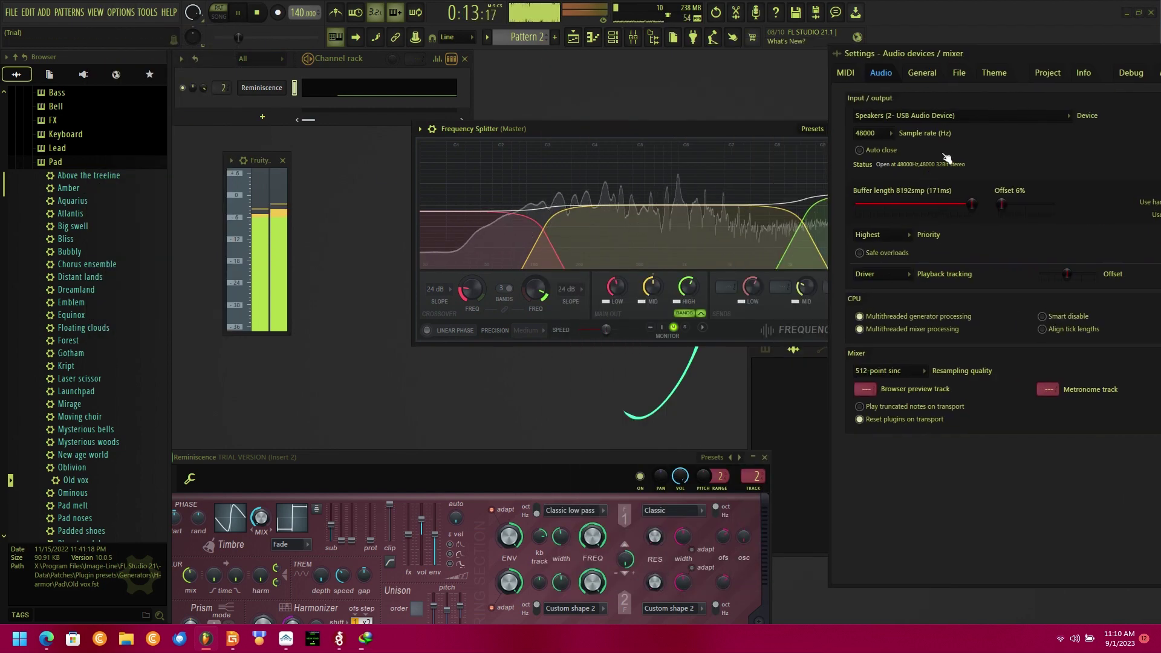
left_click(1083, 73)
left_click_drag(694, 127, 490, 98)
left_click(952, 247)
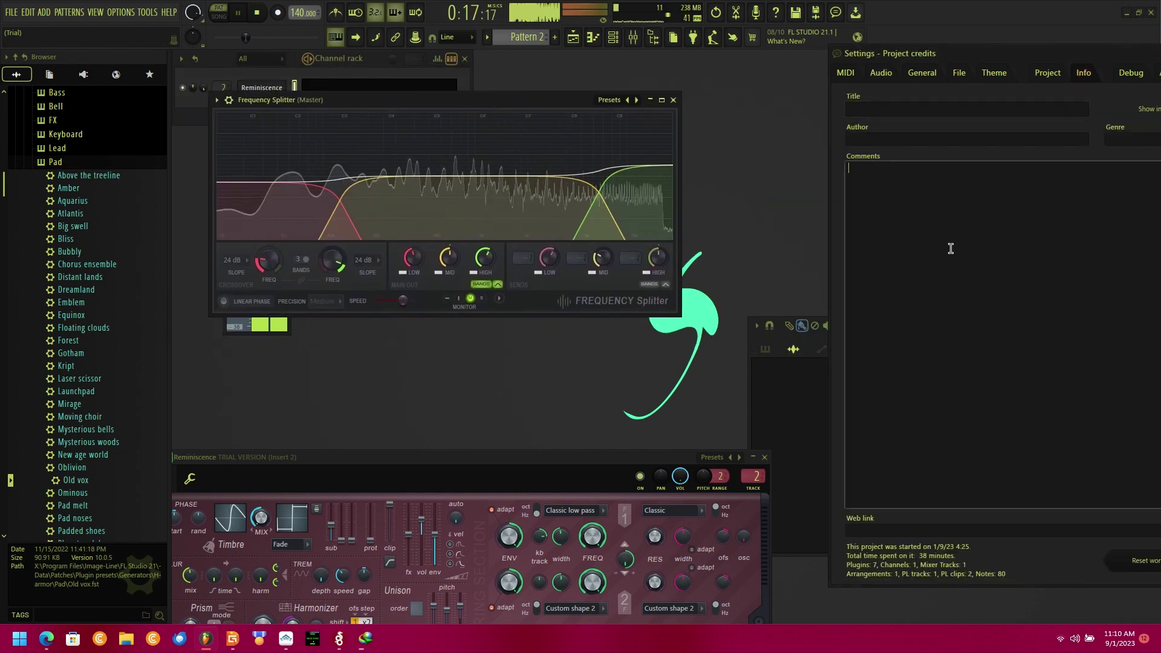
Write "frequency band is not that bad" in the project comments, and clear the text.
type("frequenc")
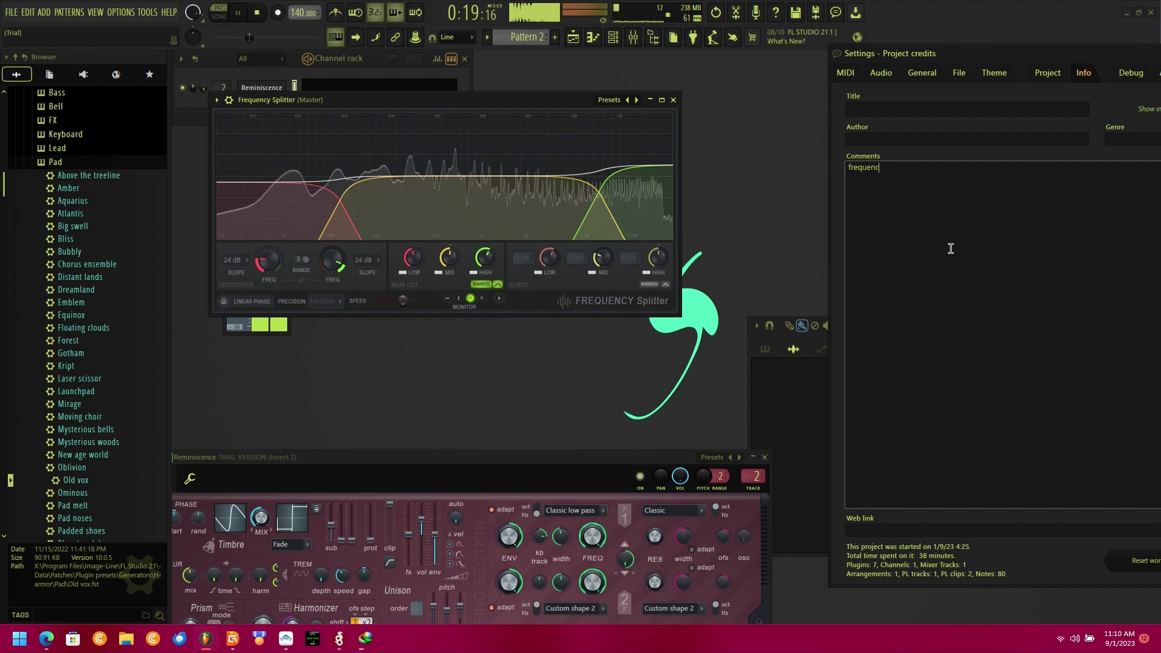
type("y bandf")
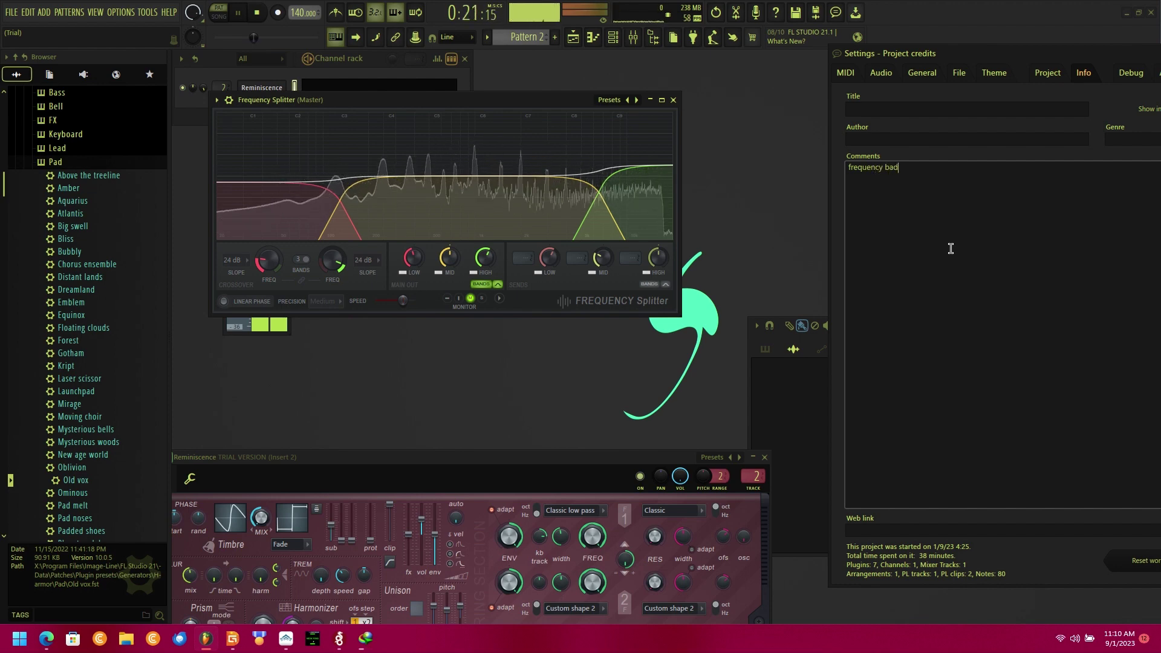
key("BackSpace")
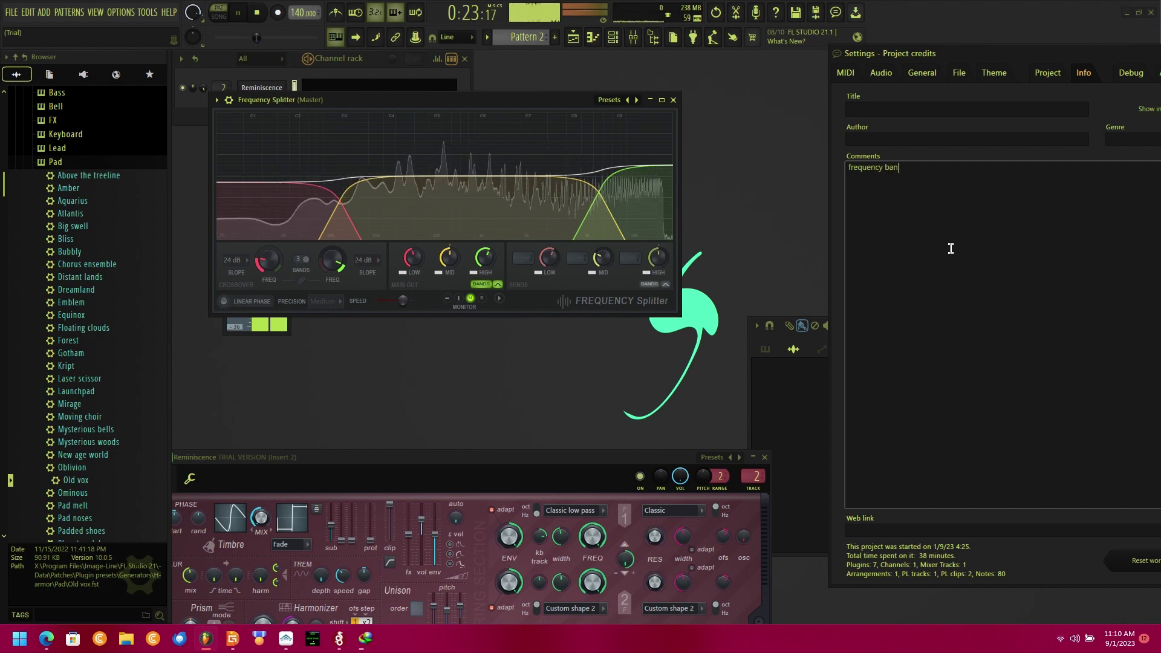
type("is not ")
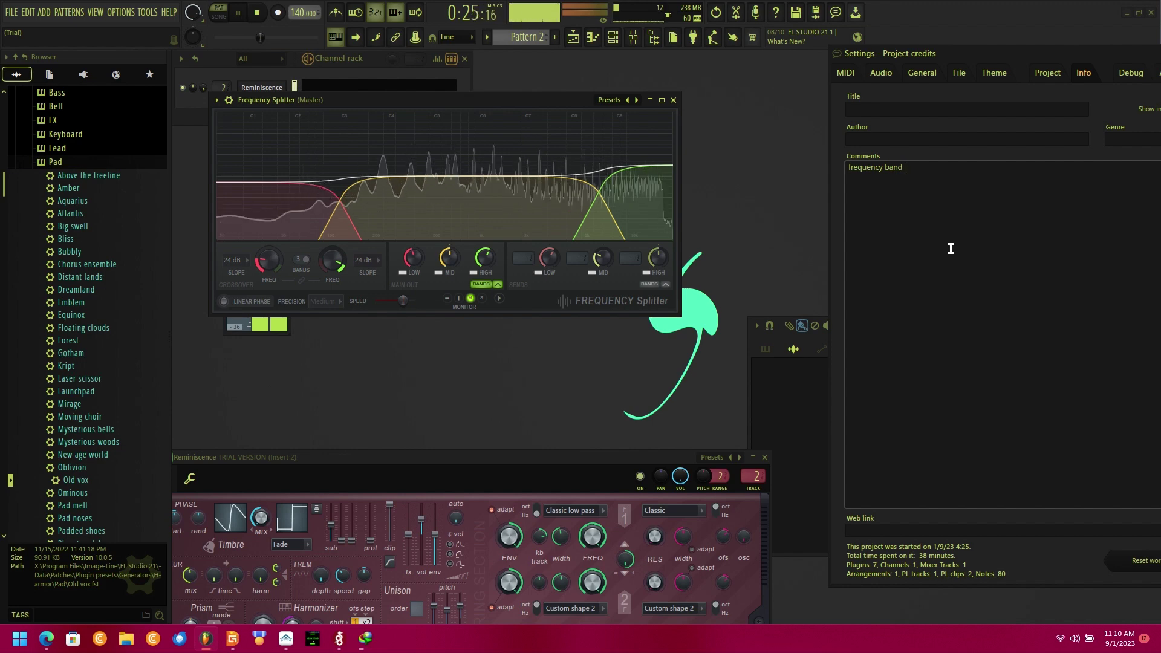
type("that bad")
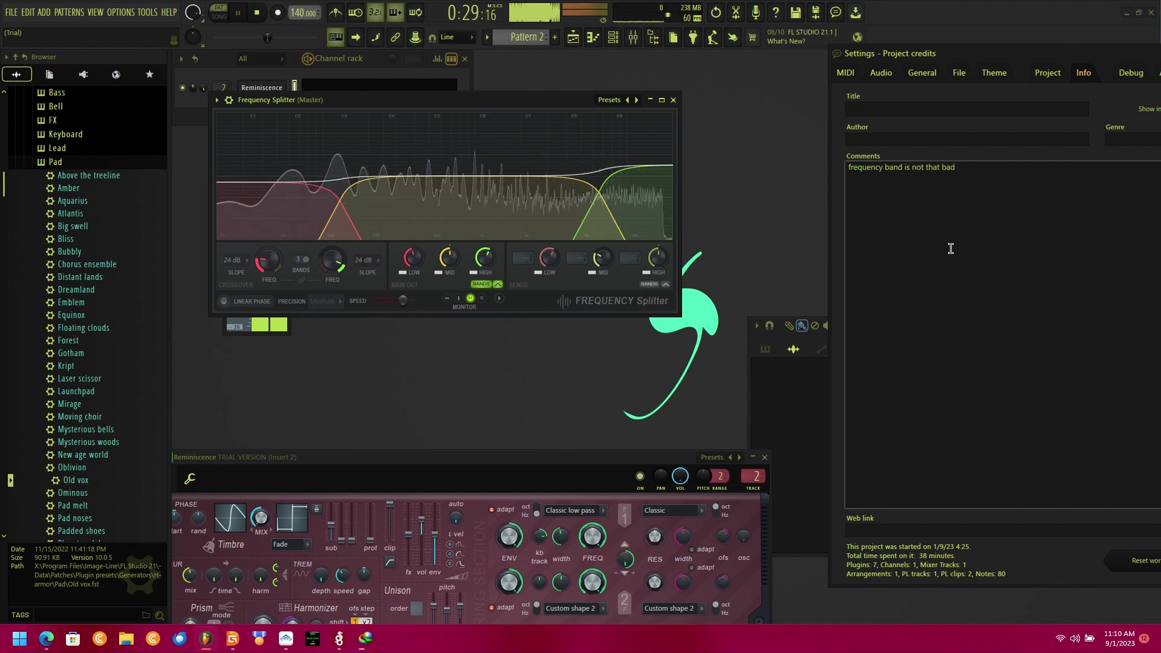
key("ctrl+a")
key("BackSpace")
Write "sometimes mastering curve works but i like doing this manually by listening how it feels like" in the project comments, and clear them.
type("middle")
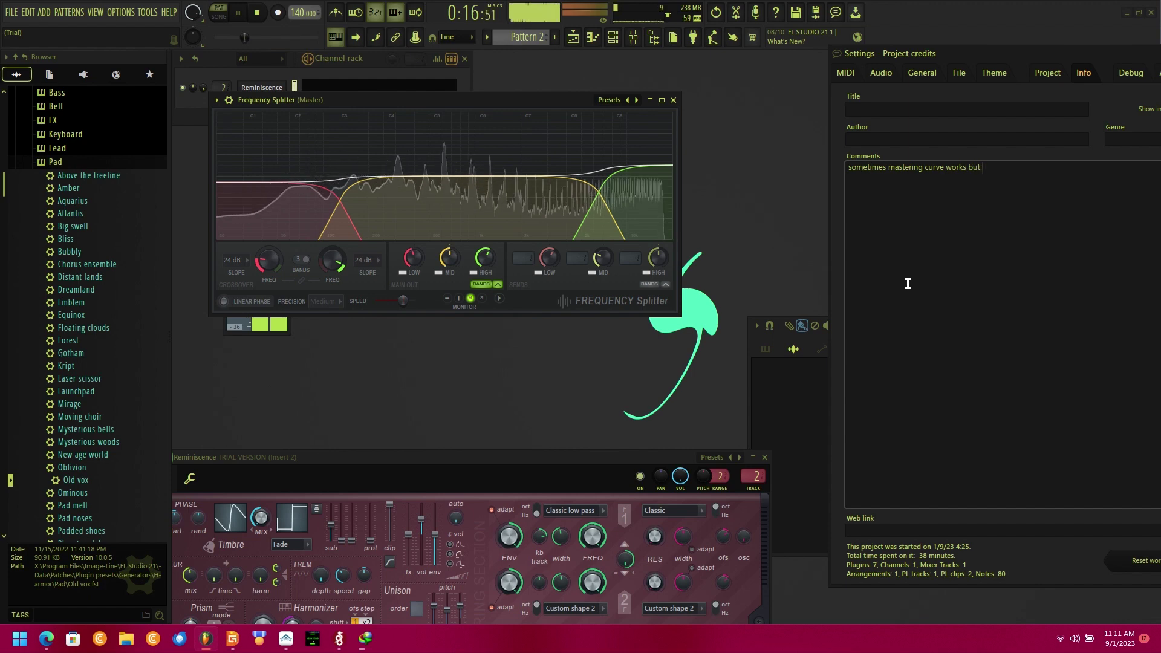
type("i like")
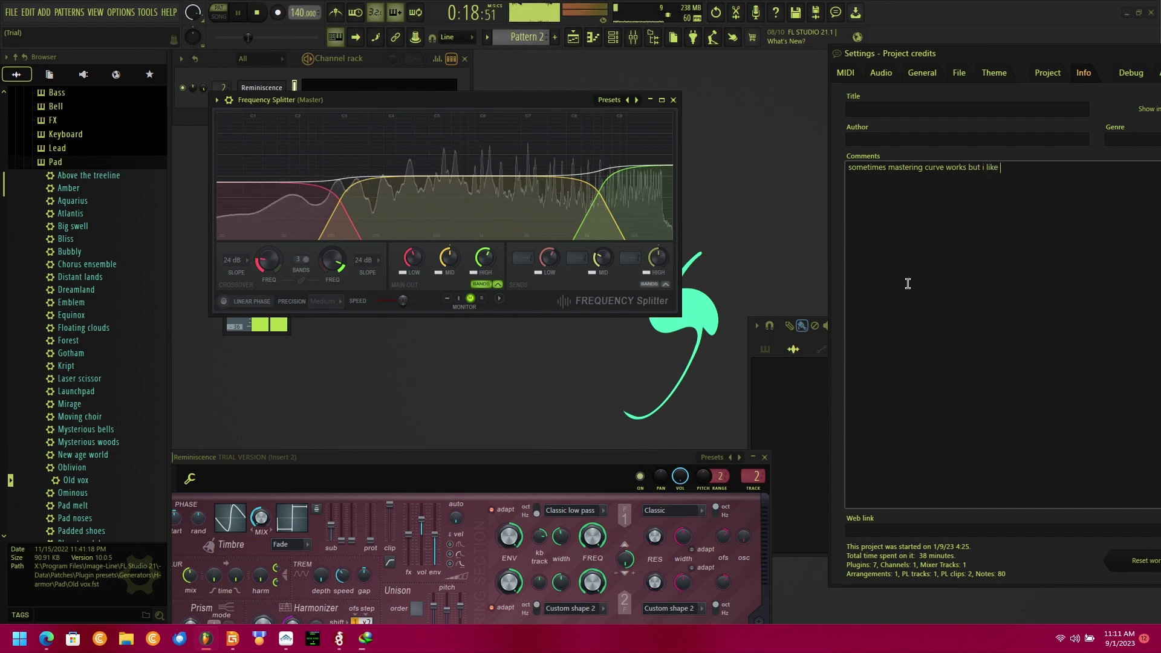
type(" doi")
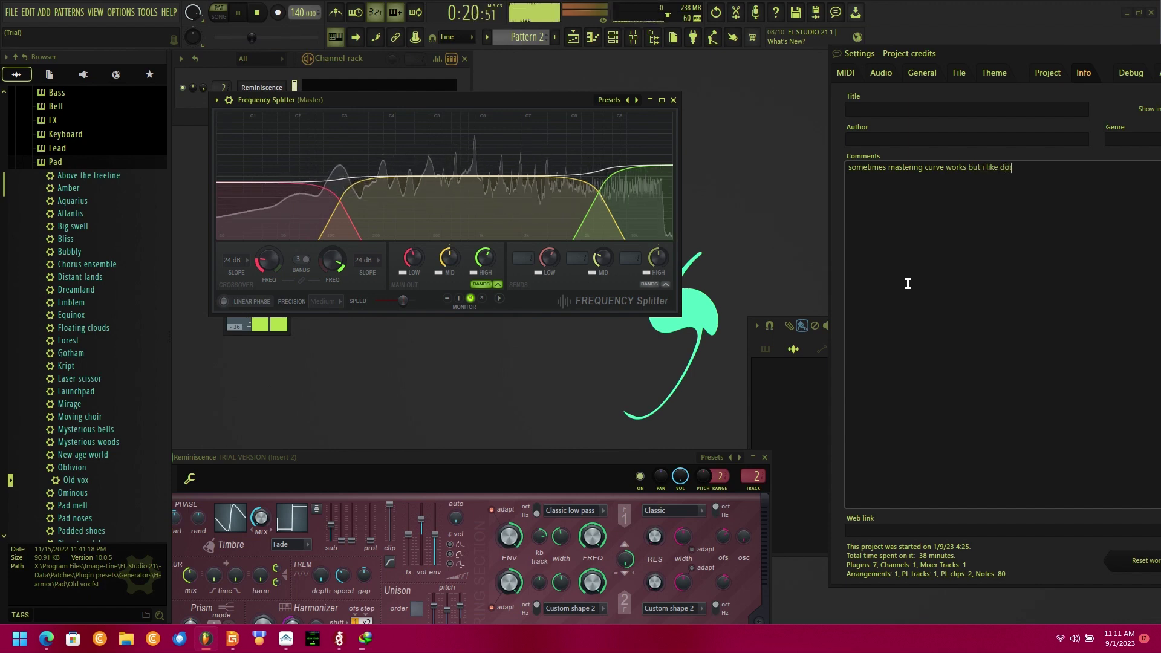
type("ng this man")
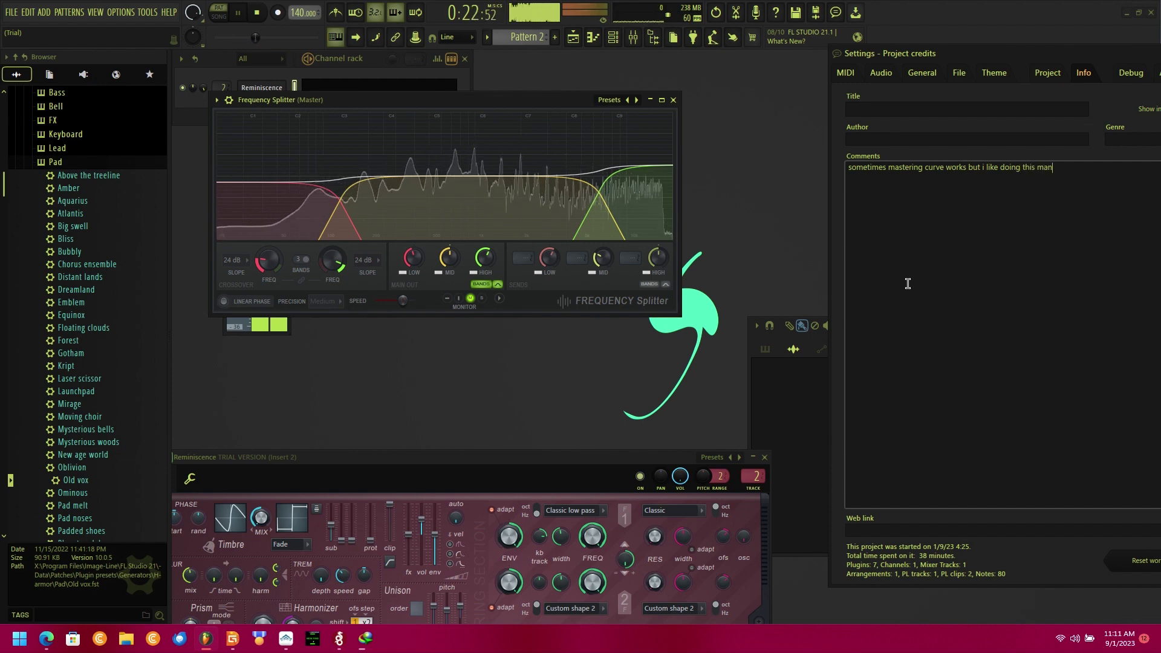
type("ually by ")
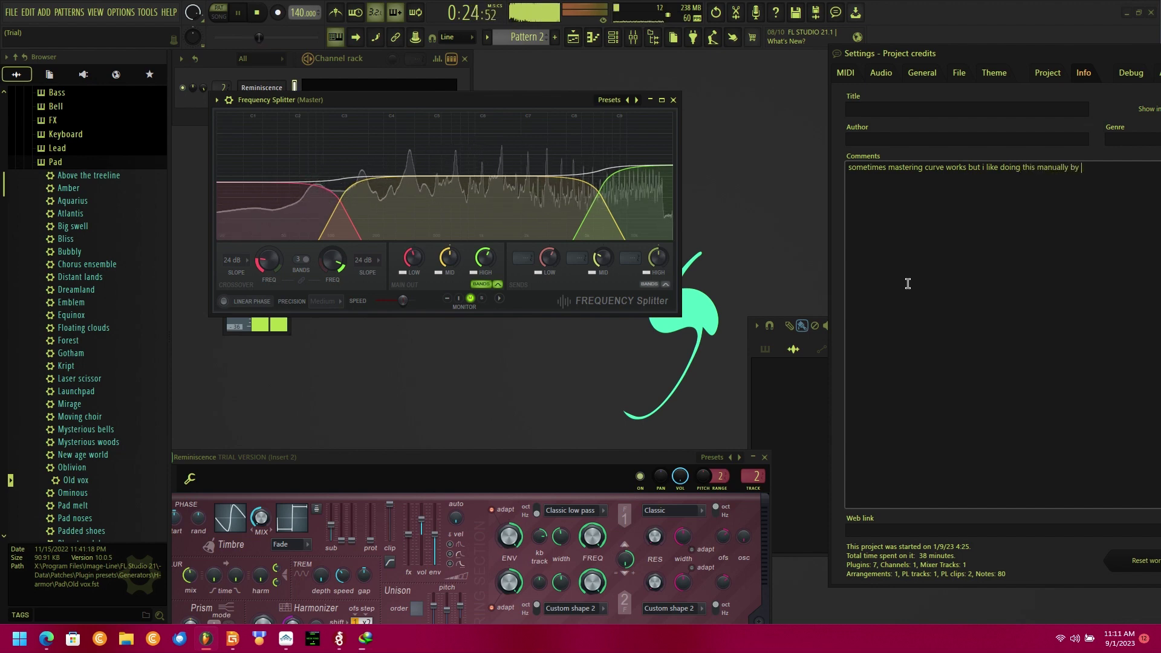
type("list")
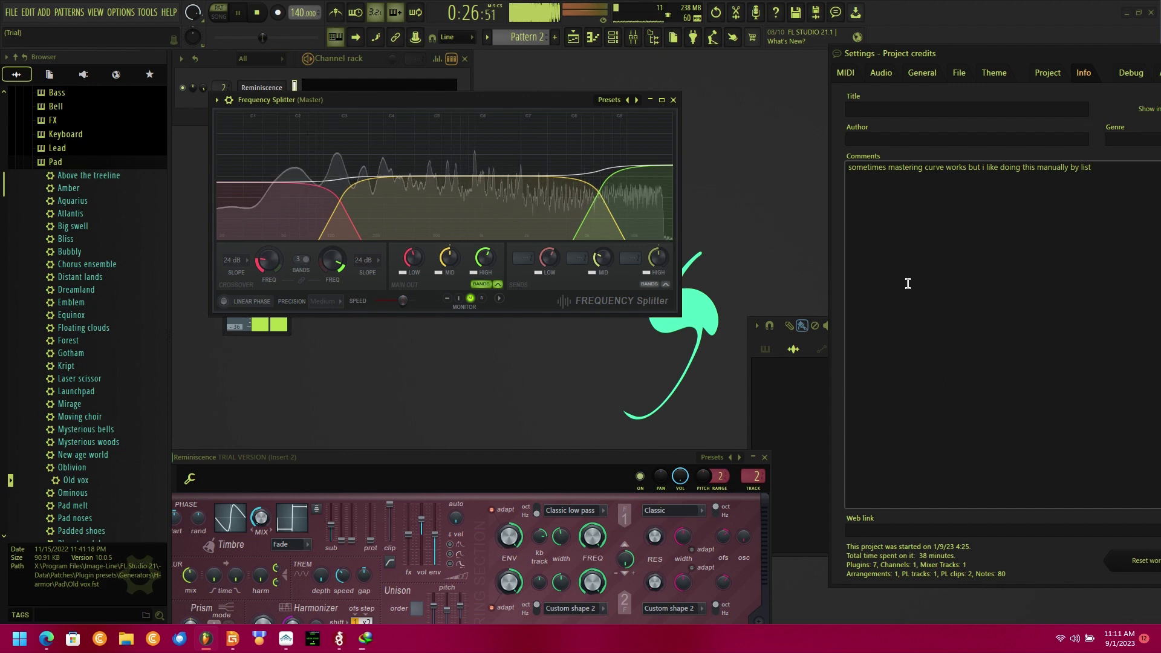
type("ening ho")
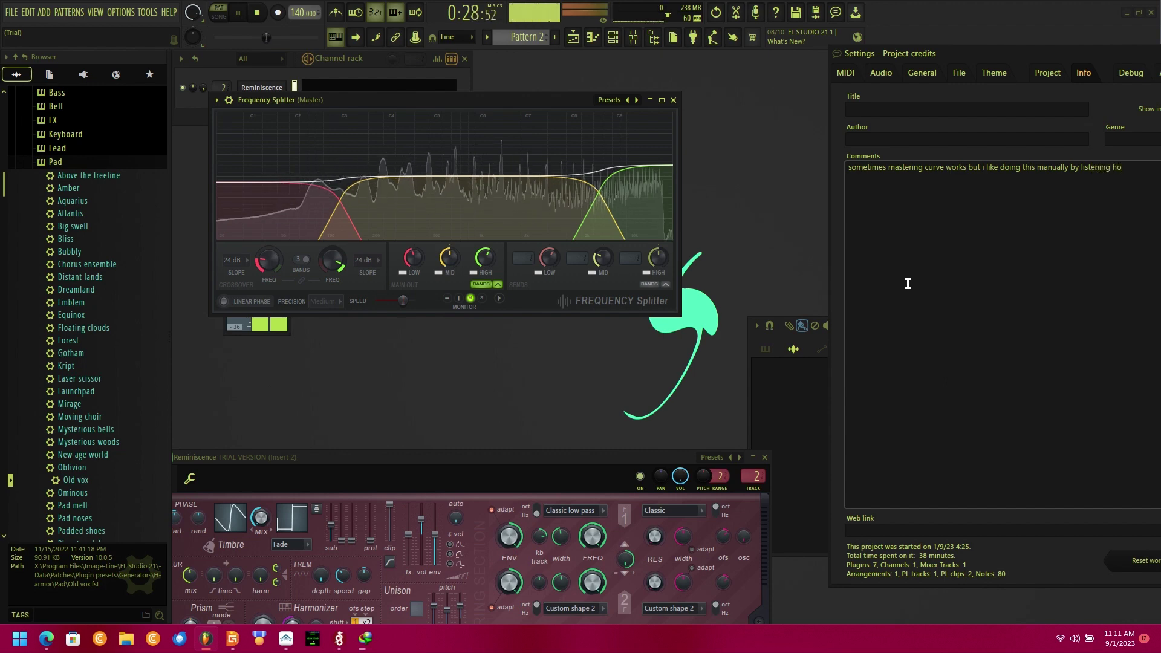
type("w it feels lik")
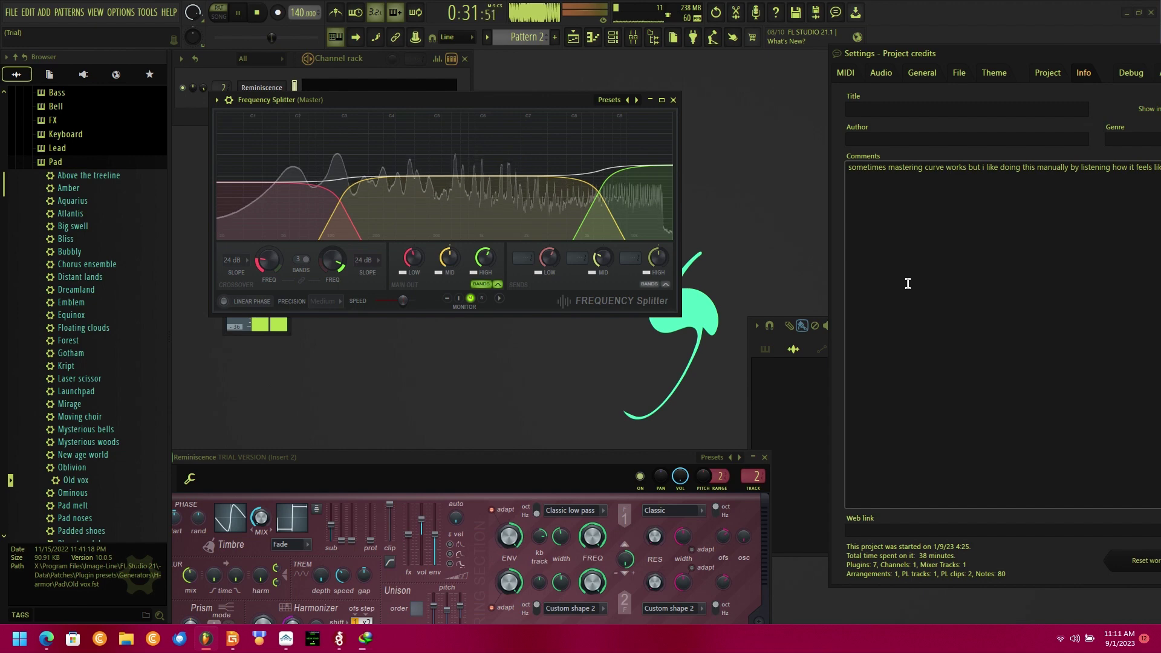
key("ctrl+a")
key("BackSpace")
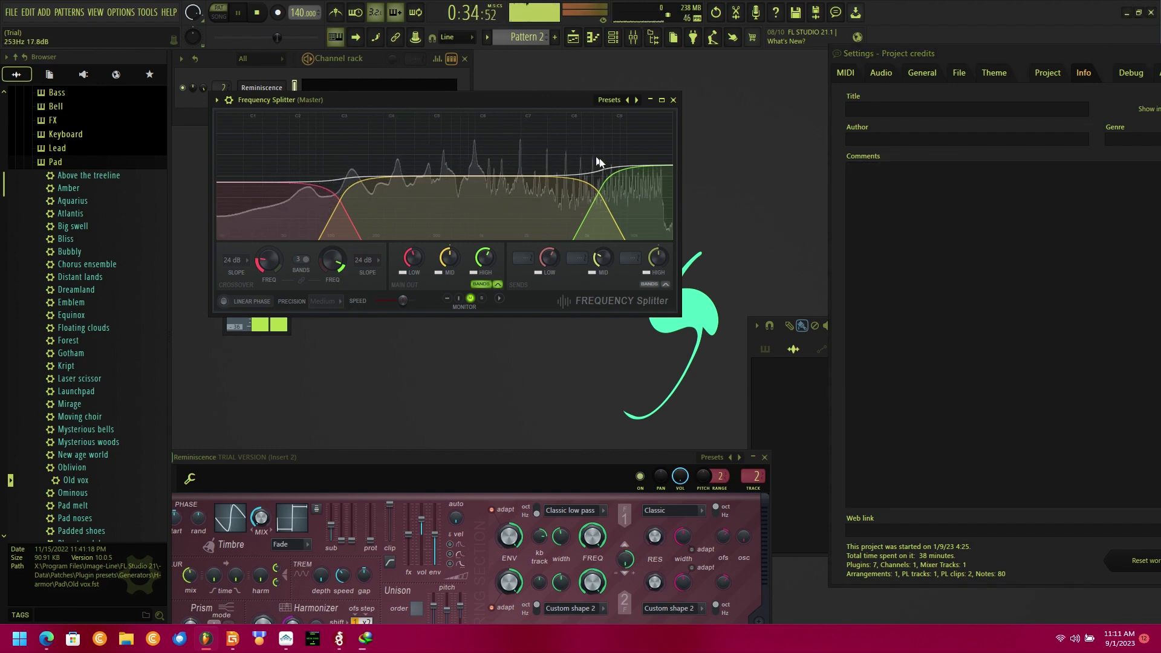
Look through the Frequency Splitter's presets without choosing one, and move the plugin window off the channel rack.
left_click(609, 100)
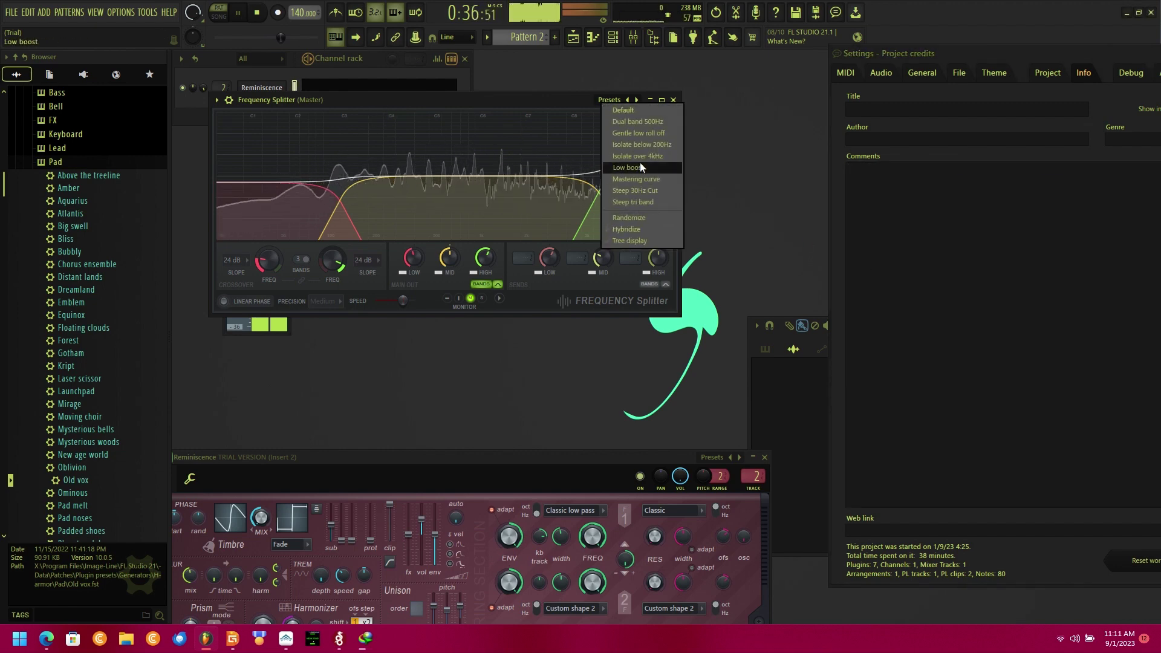
left_click(524, 100)
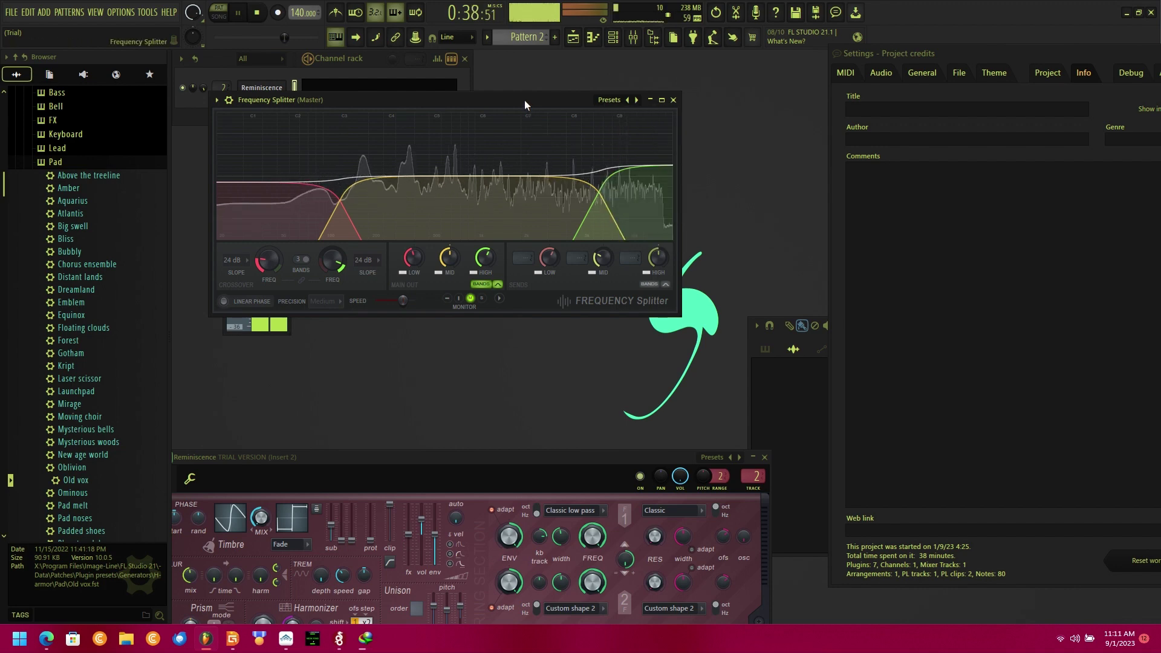
left_click_drag(524, 100, 568, 209)
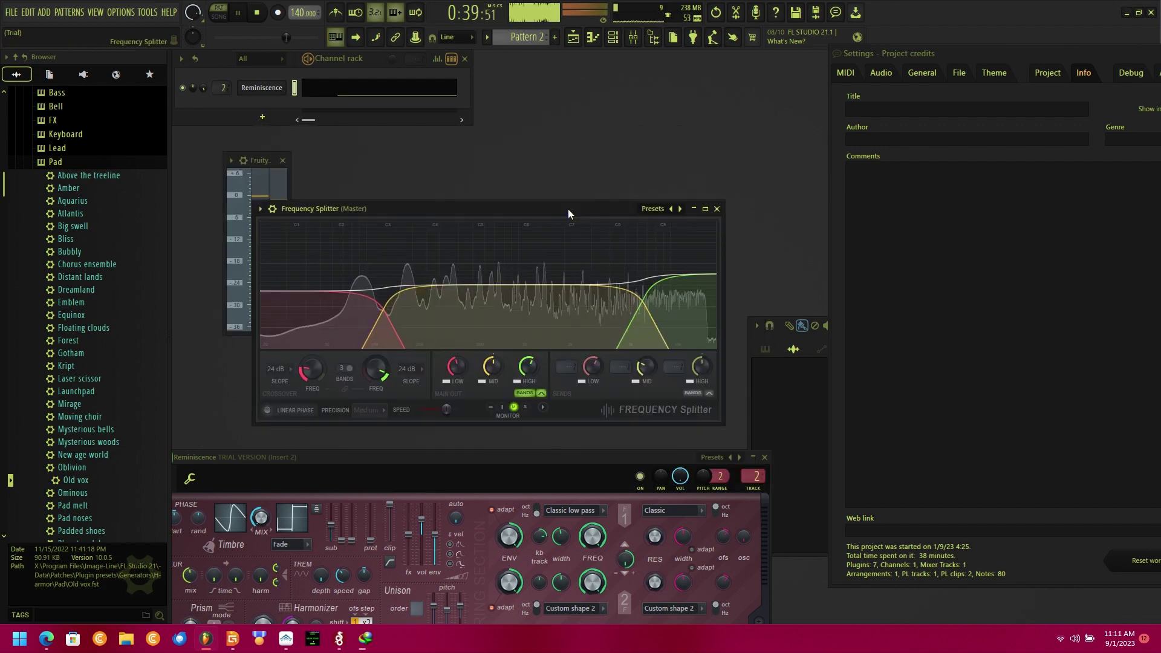
Show the mixer with the master's Maximus open, and place the project credits between Maximus and the master's effect slots.
left_click(632, 36)
left_click_drag(930, 59, 435, 25)
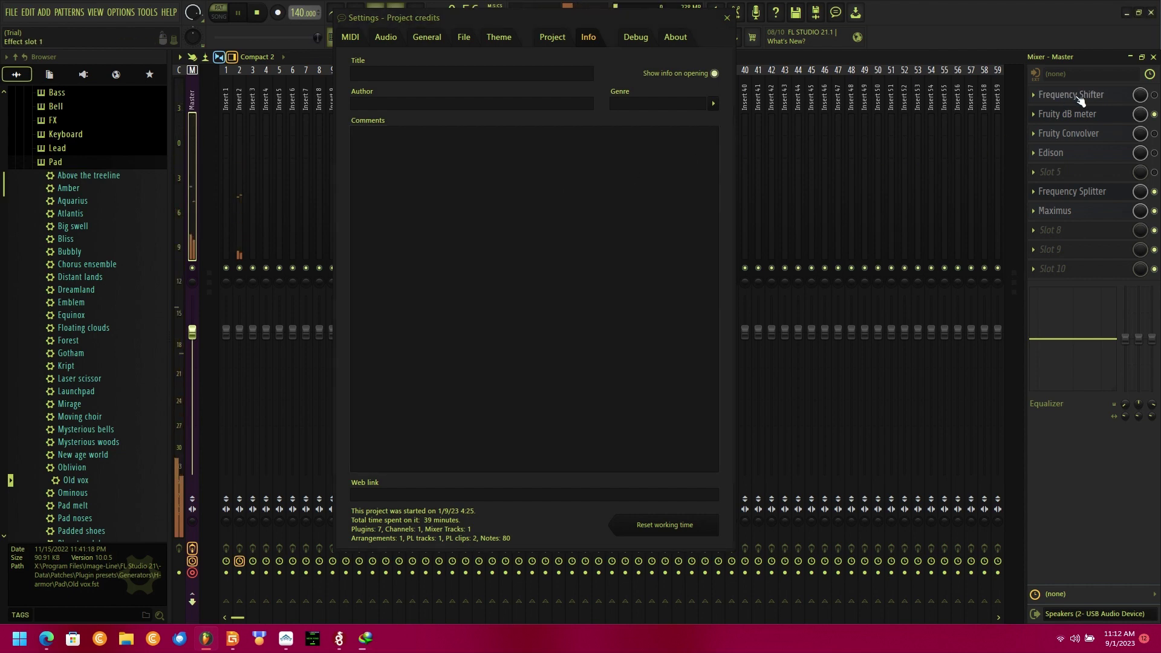
left_click(1070, 210)
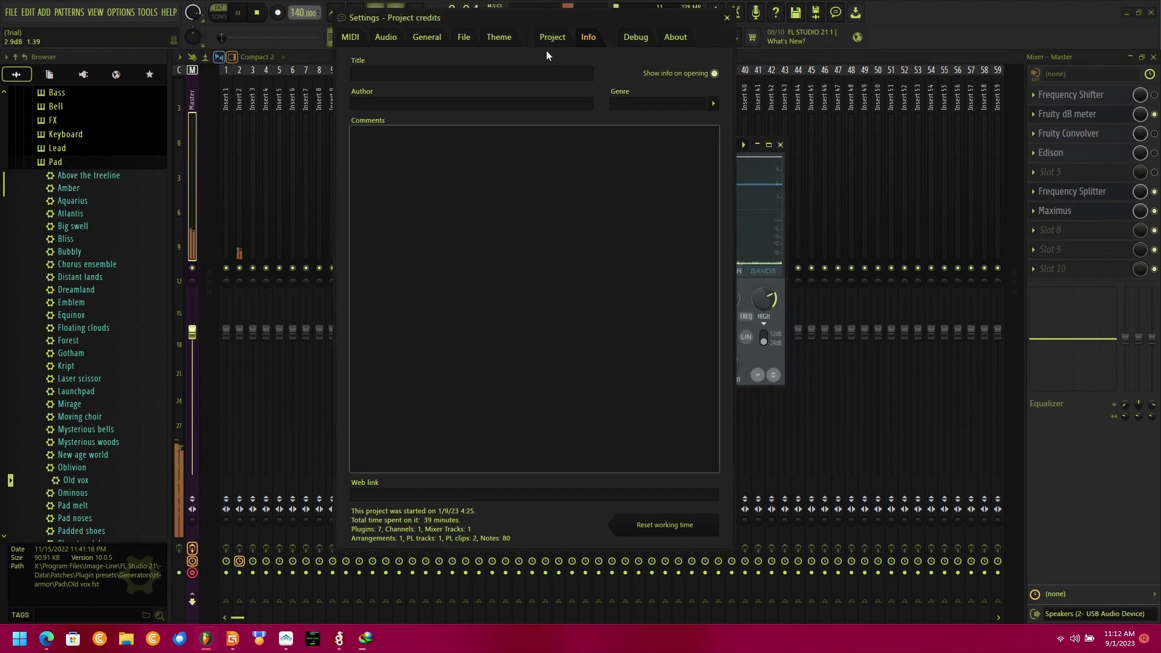
left_click_drag(508, 23, 785, 6)
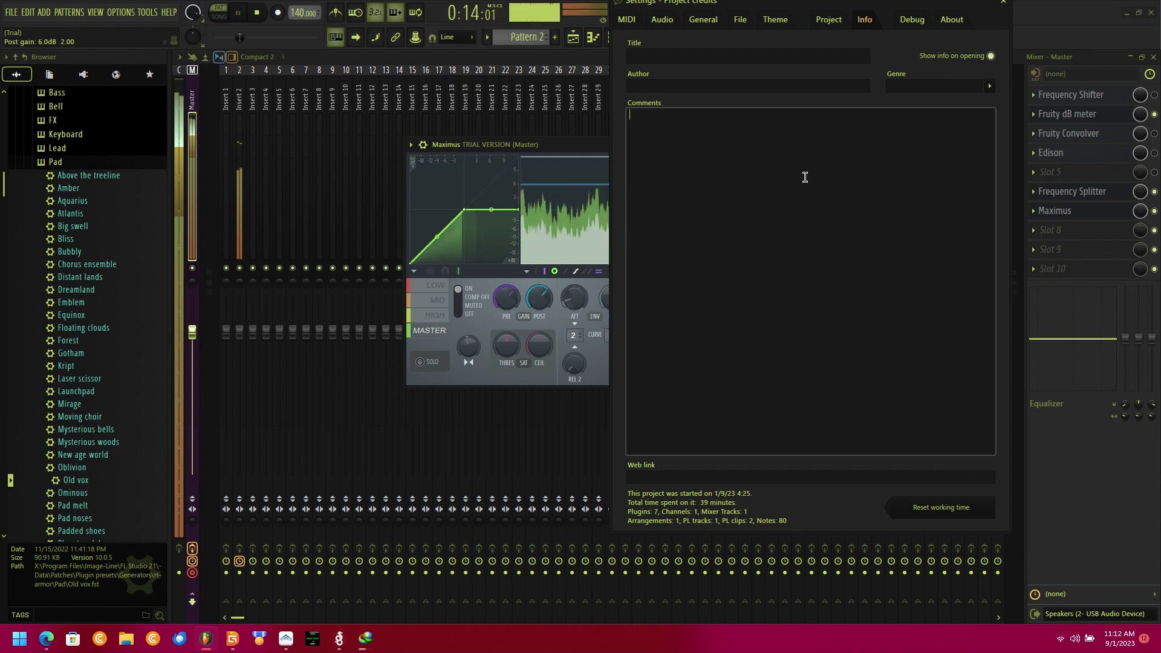
Write "maximus louder than usual 5-6 db" in the project comments, and clear the line.
type("maximus")
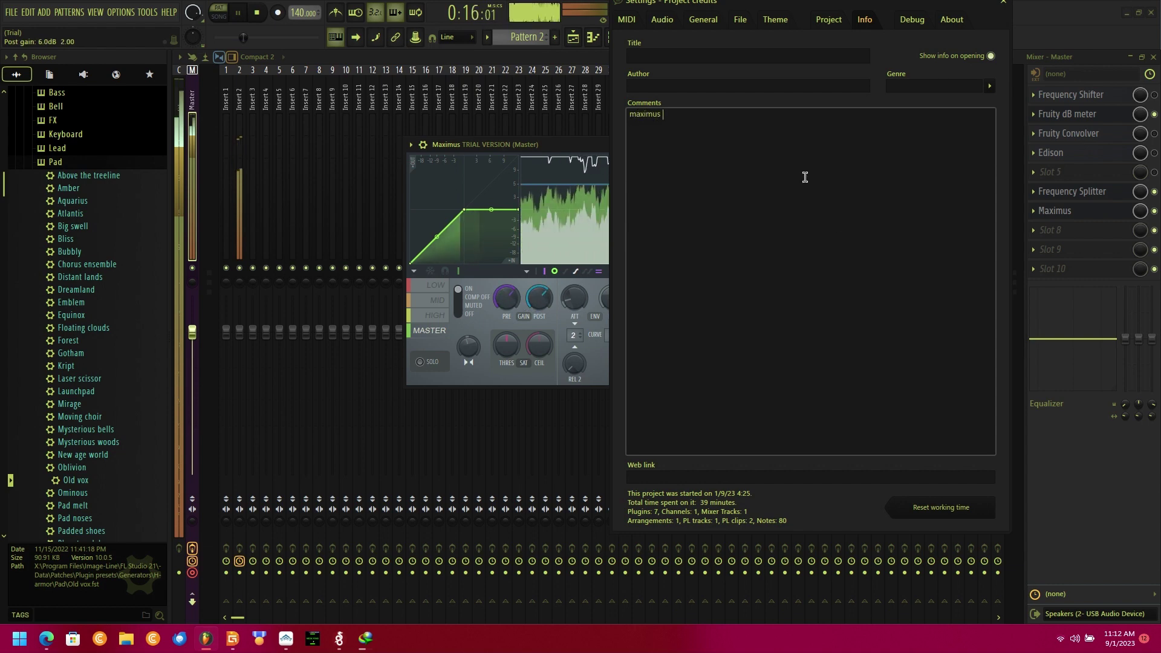
type(" l")
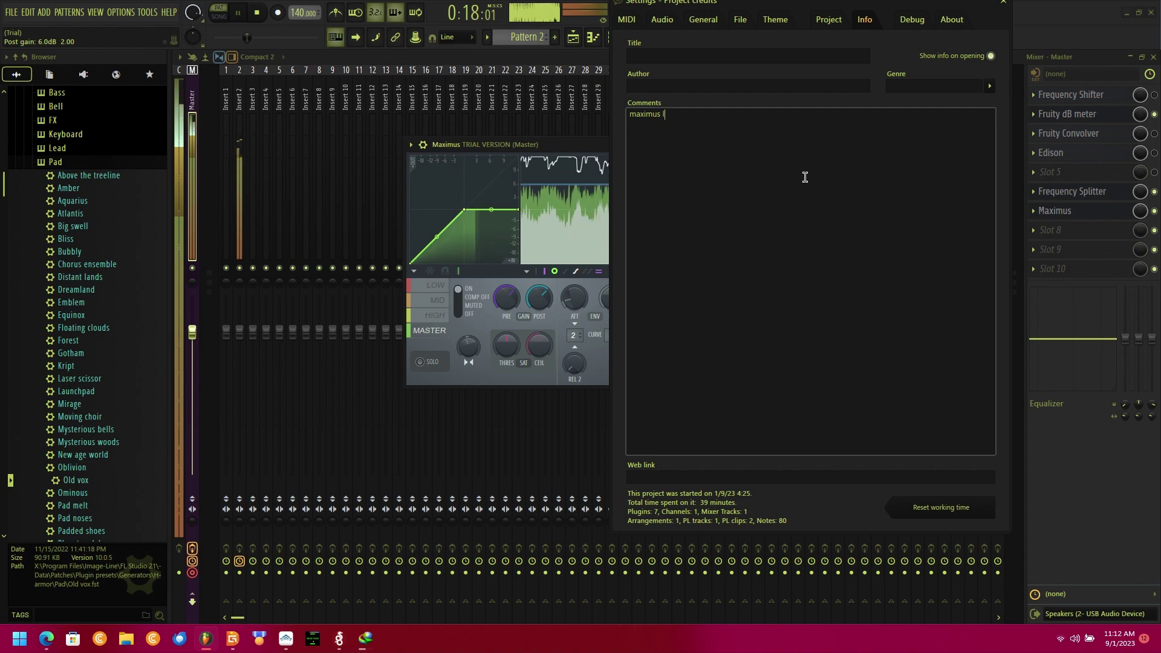
type("ouder ")
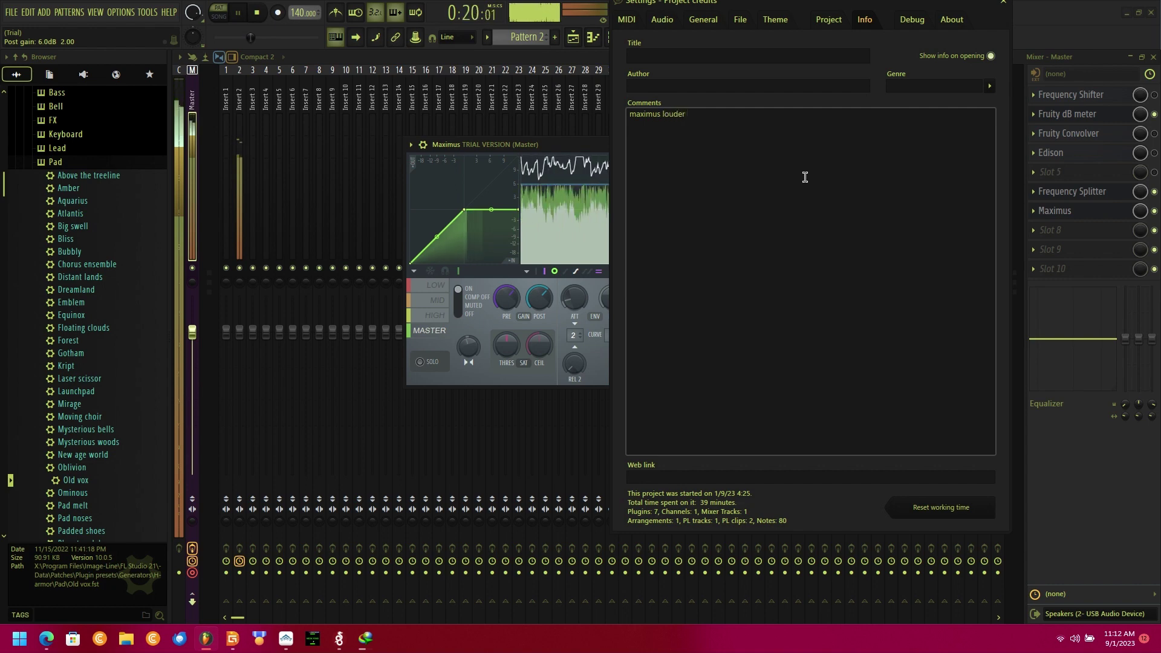
type("than us")
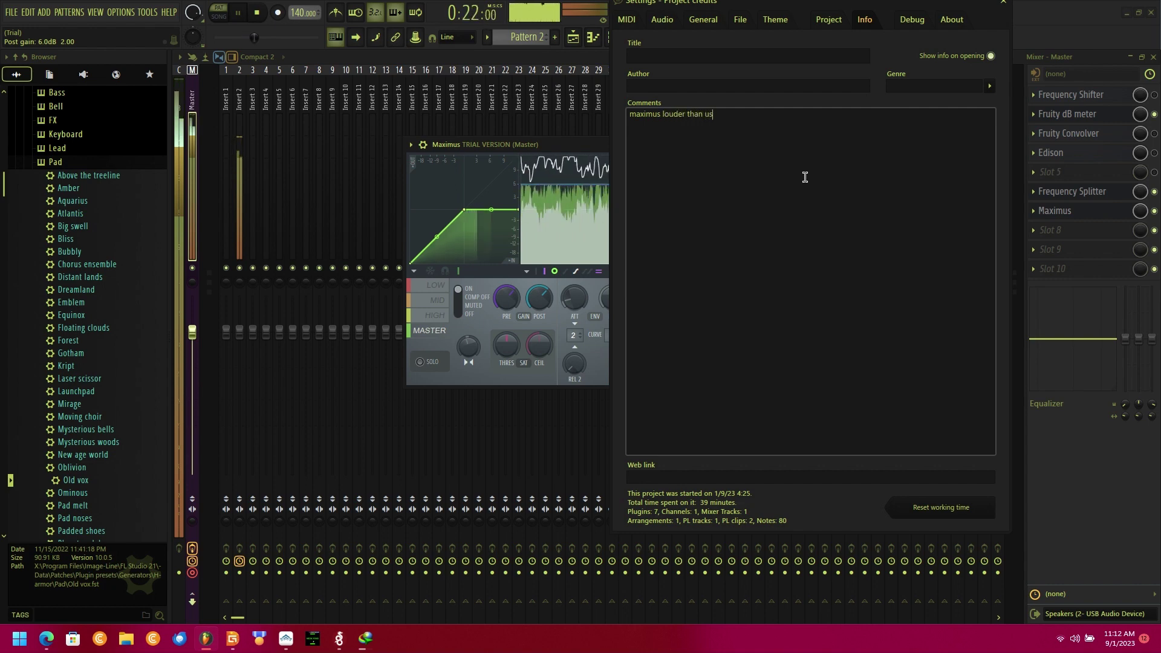
type("ual ")
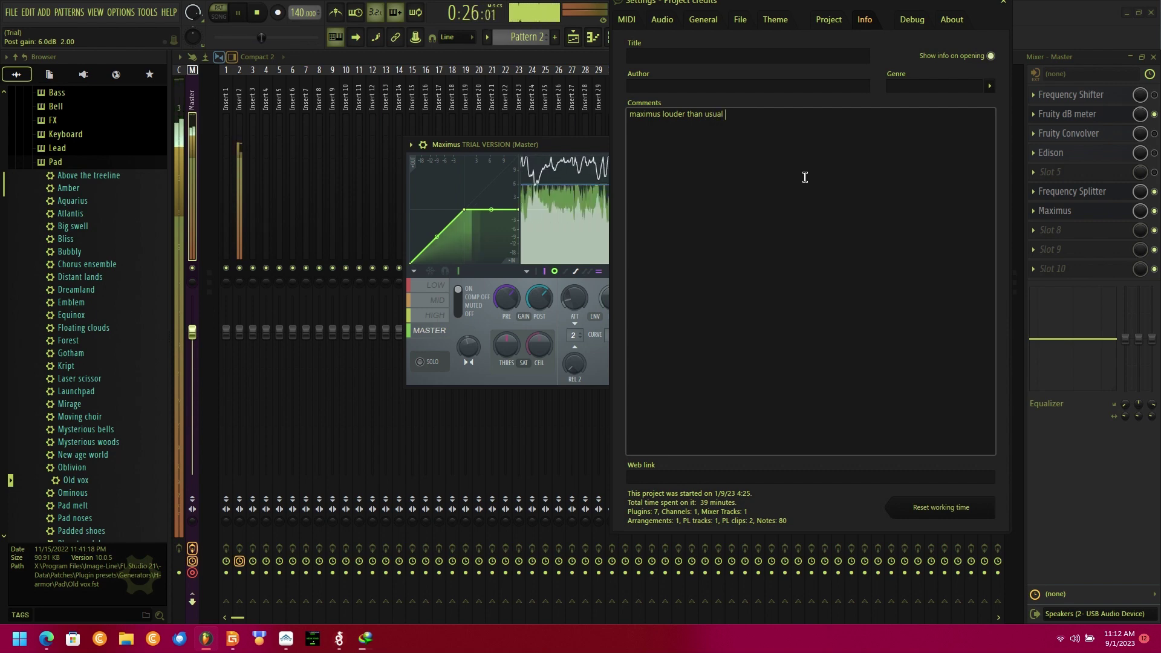
type("5-6 db")
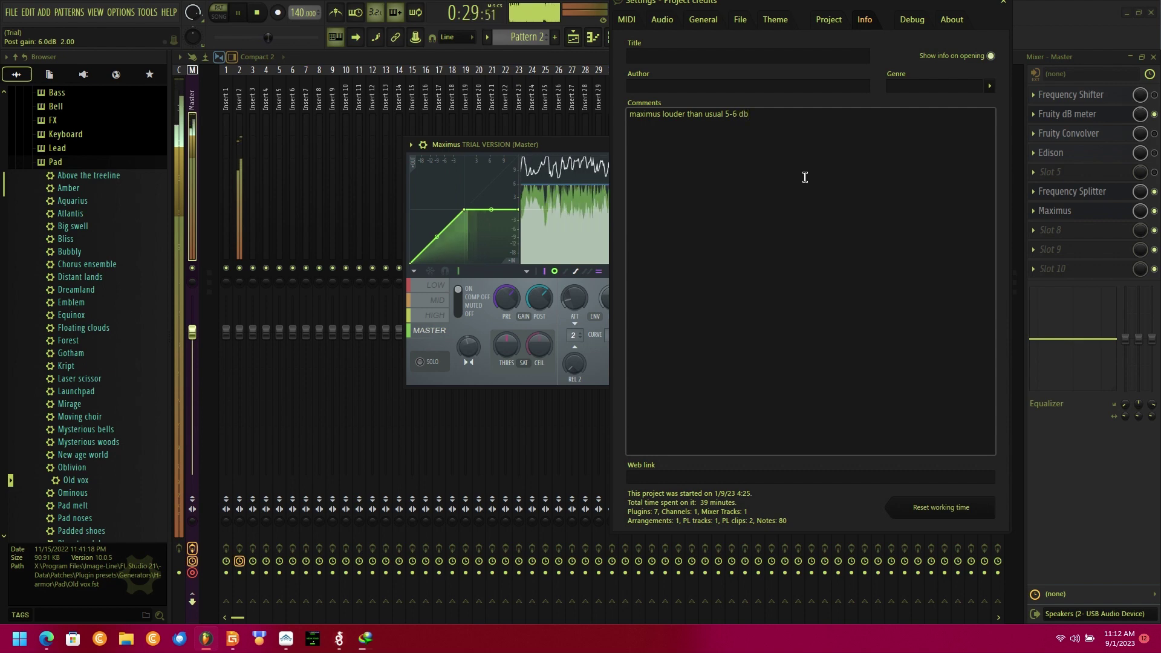
key("ctrl+a")
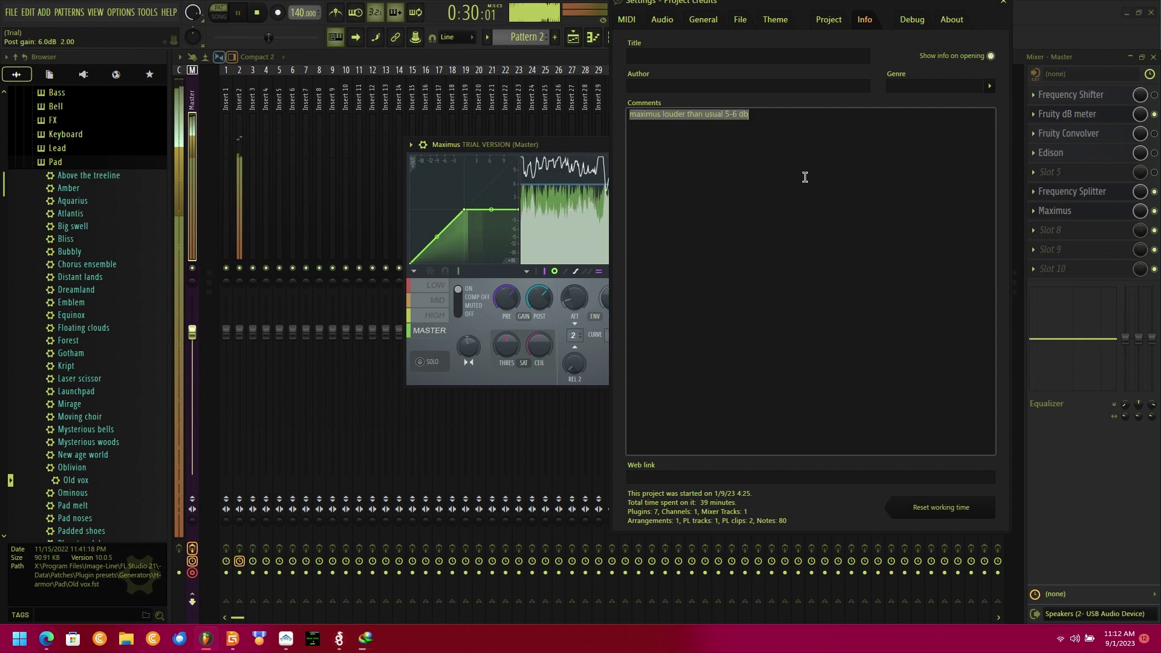
key("BackSpace")
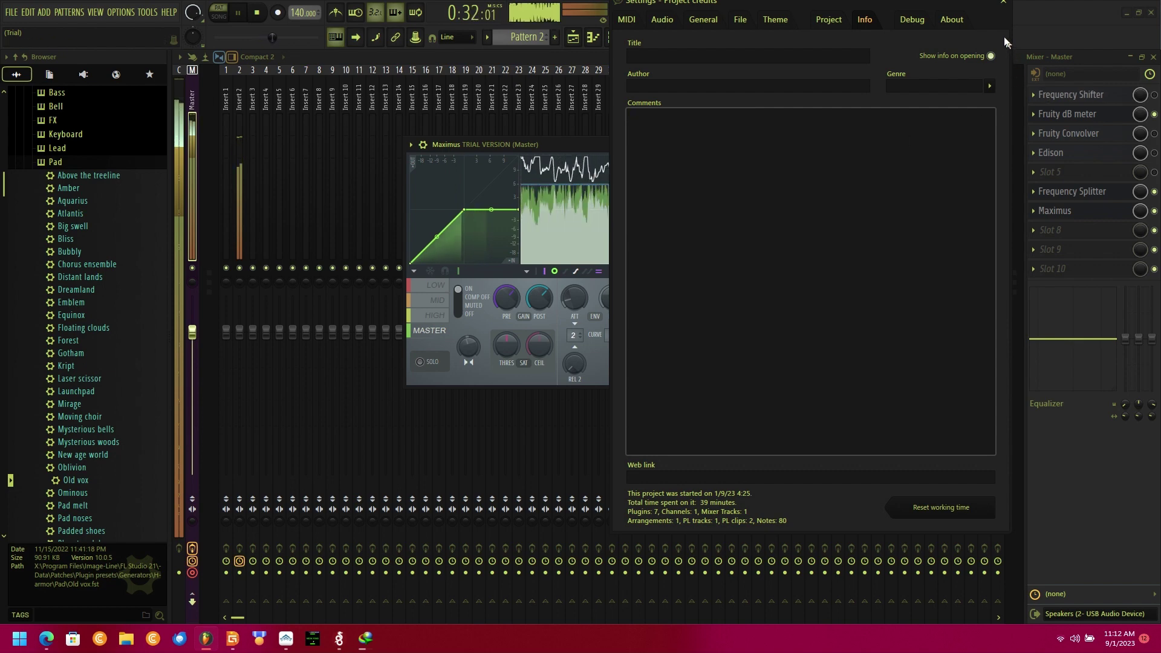
Close the project credits, Maximus and the mixer, and move the Frequency Splitter off the Fruity dB meter.
left_click(1003, 2)
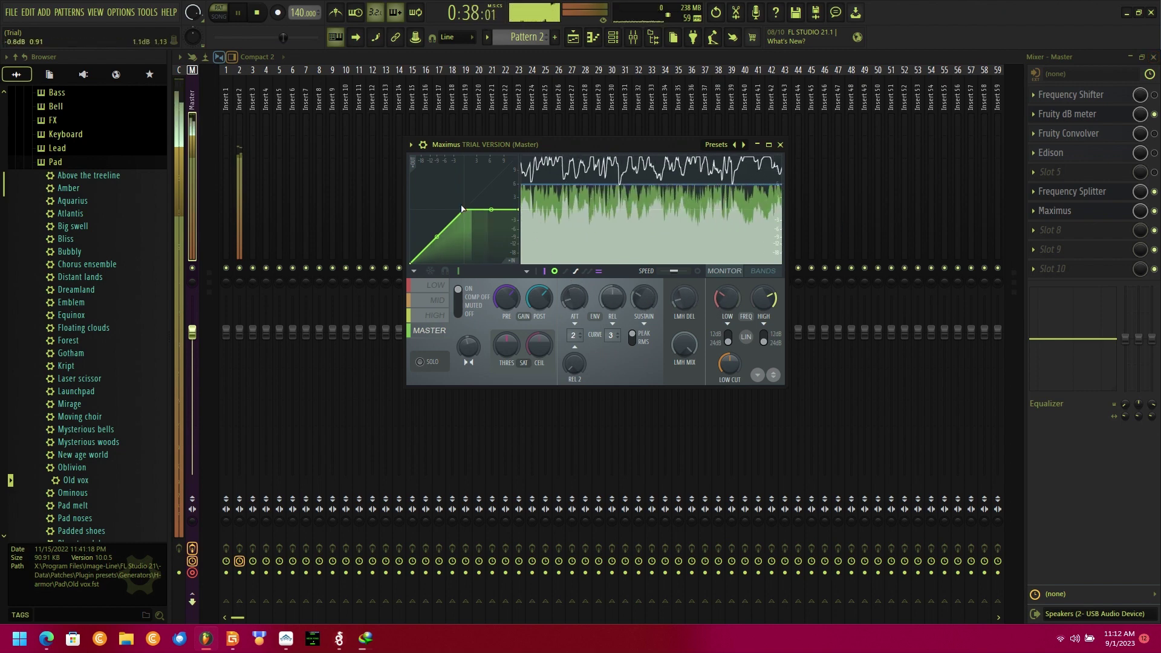
left_click(781, 146)
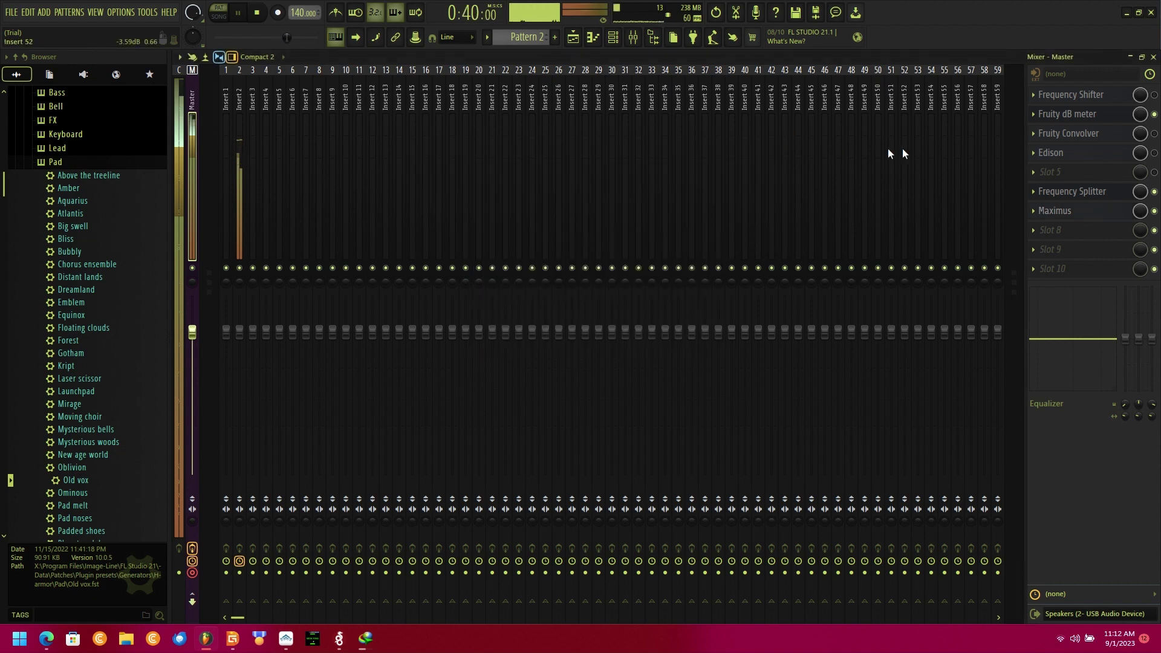
left_click(1153, 57)
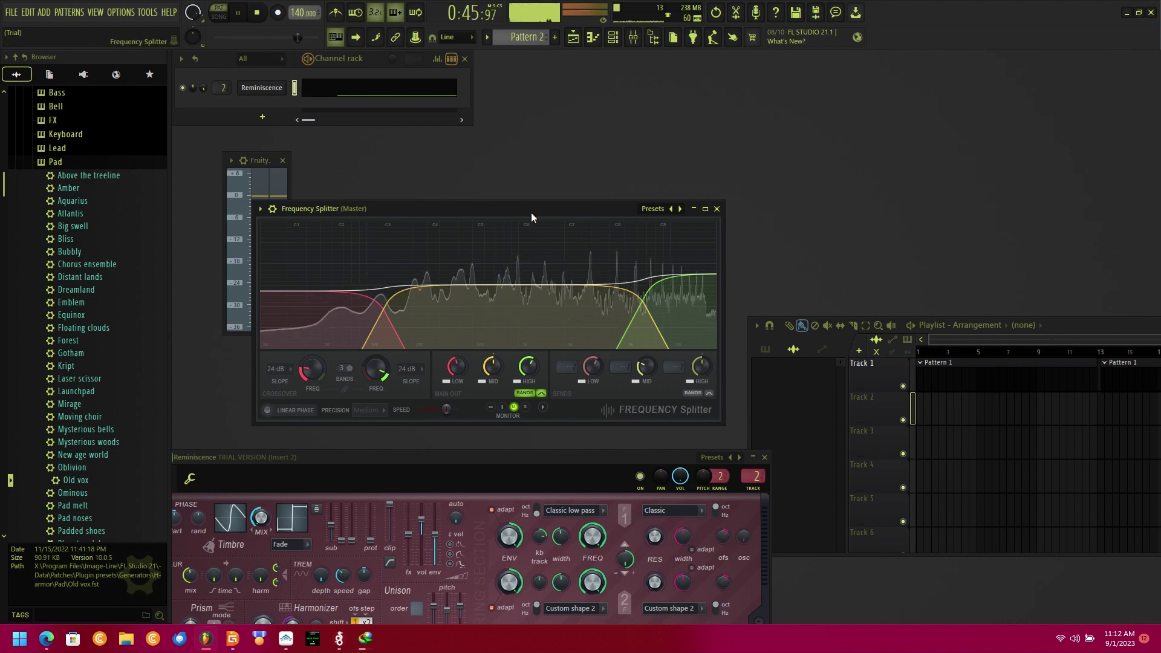
left_click_drag(531, 212, 619, 155)
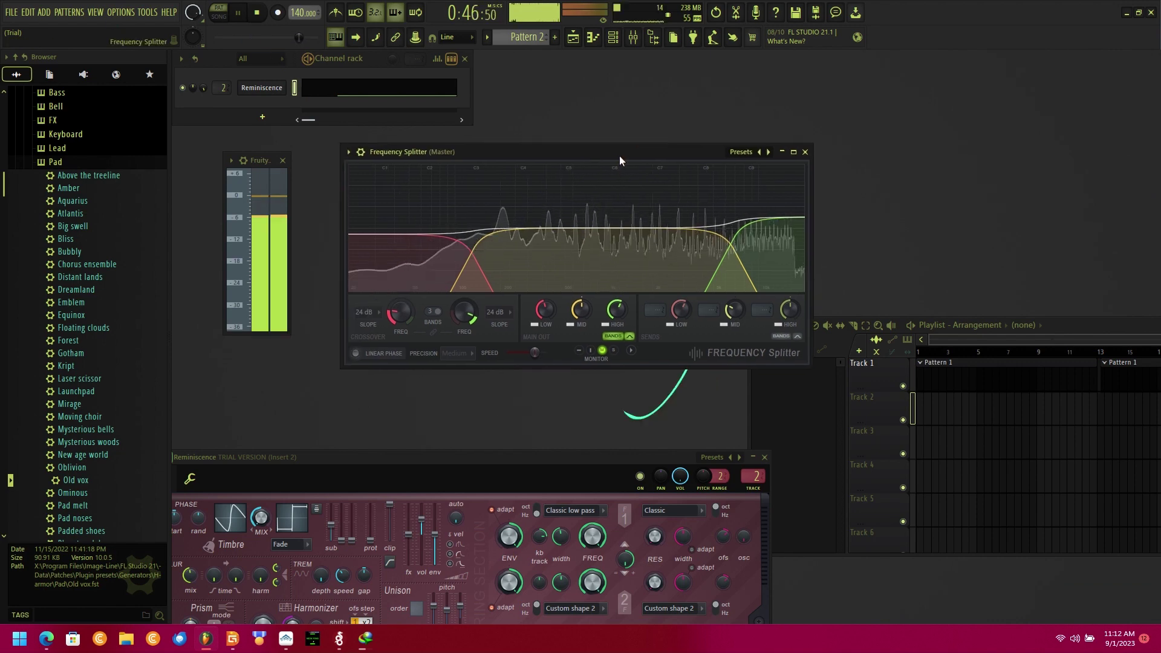
Write "yeah know my face looks different" in the project comments, clear the line, and close the project credits.
left_click(127, 12)
left_click(130, 51)
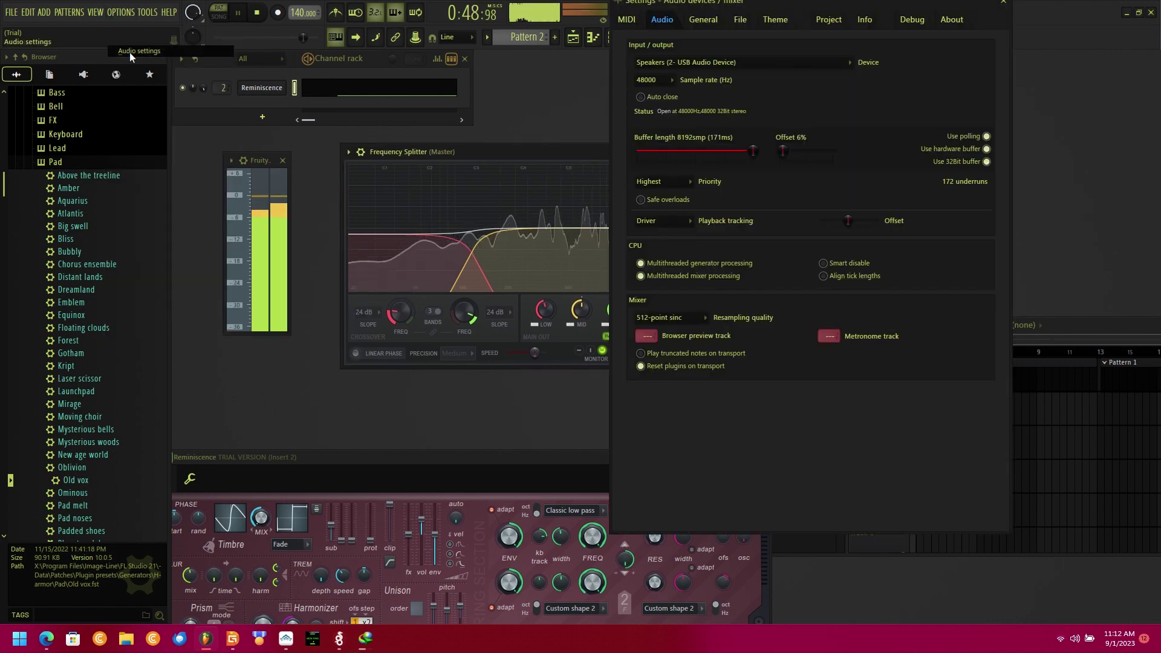
left_click(864, 19)
left_click(743, 184)
type("ye")
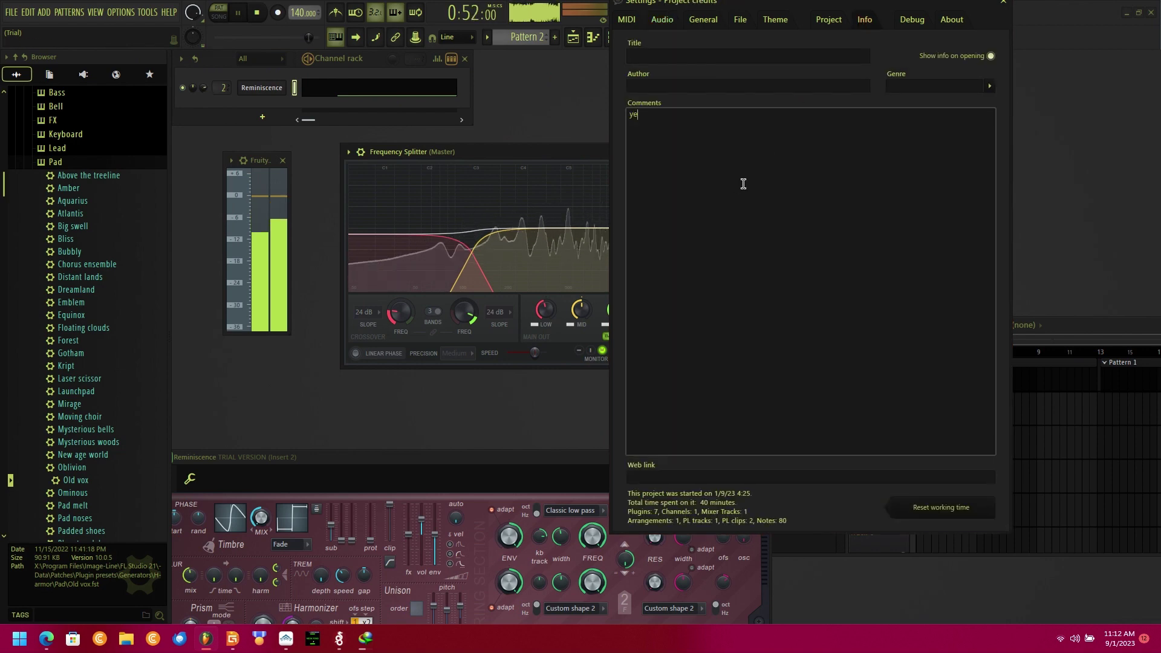
type("ah know m")
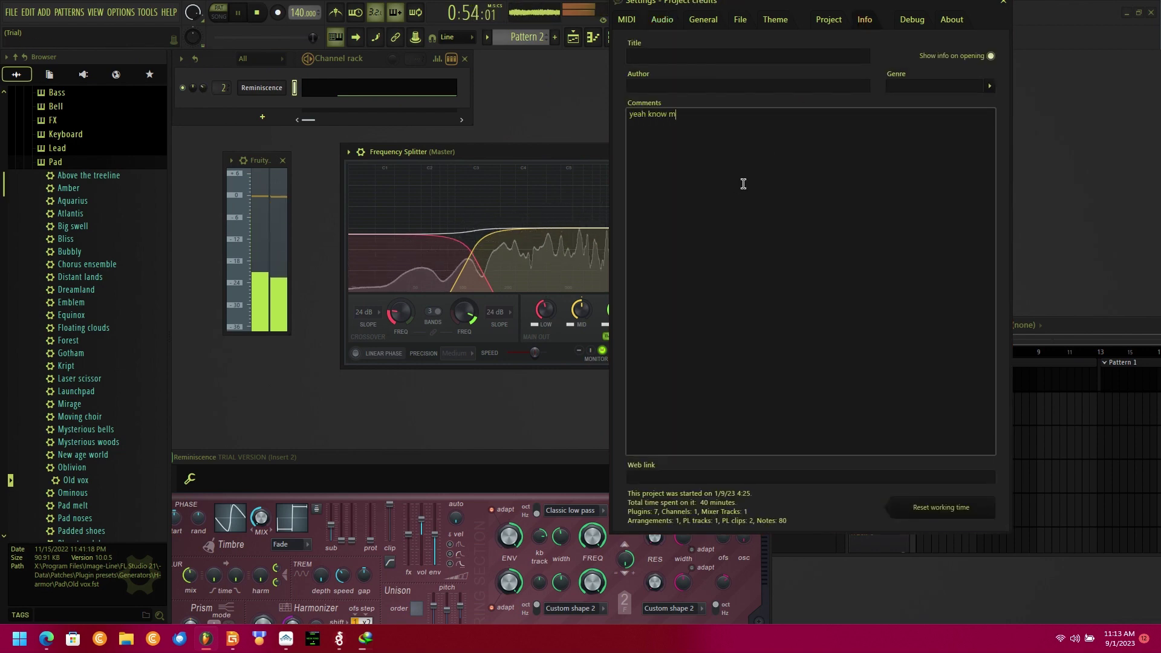
type("y face look")
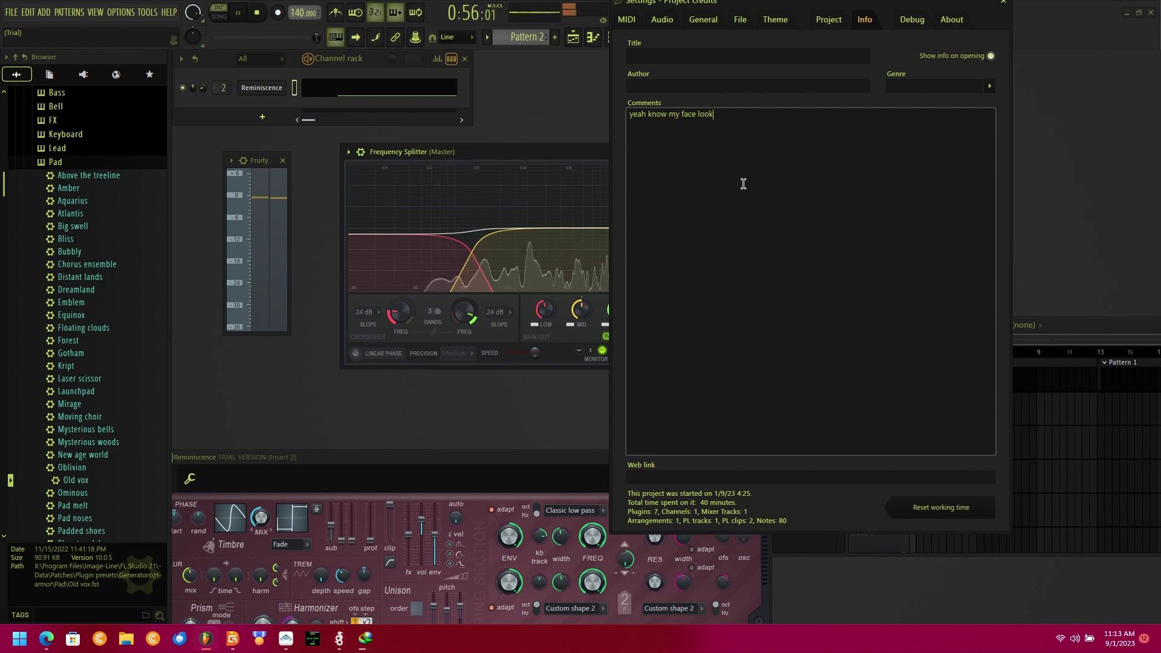
type("s diffe[")
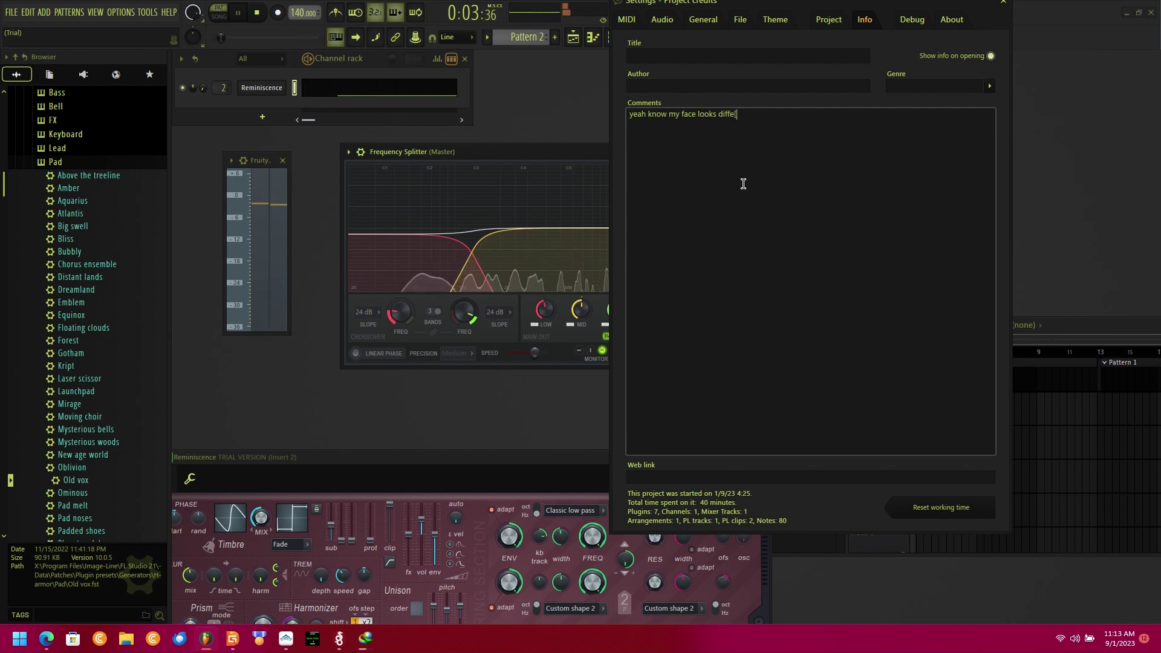
type("rent")
key("ctrl+a")
key("BackSpace")
type("in")
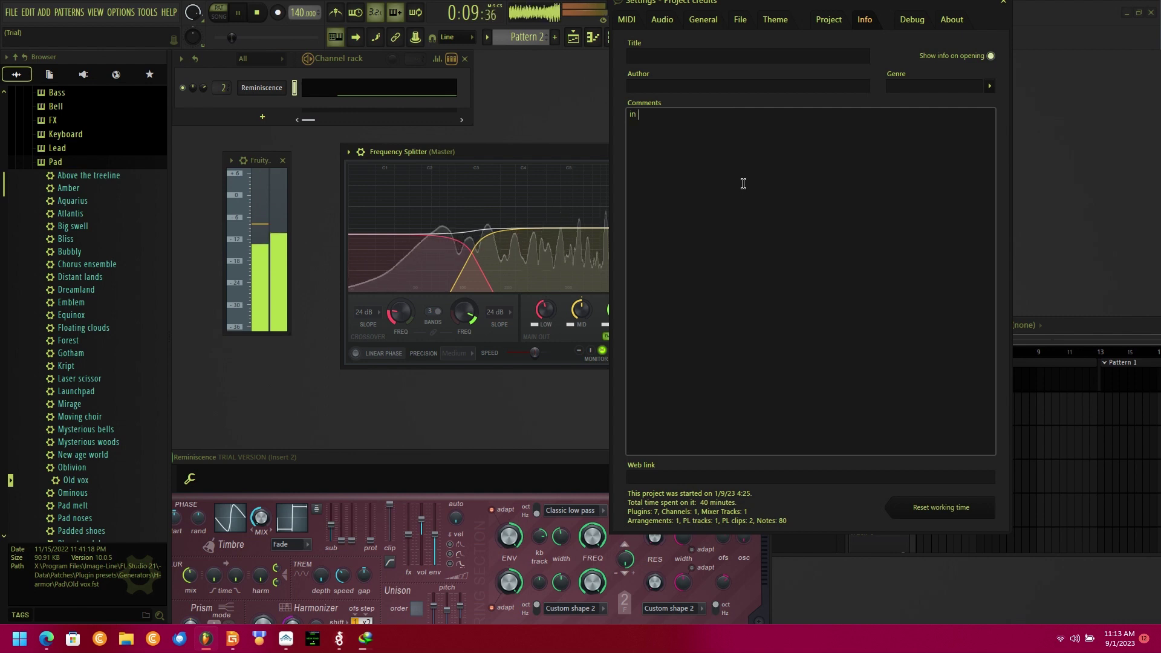
left_click(1004, 2)
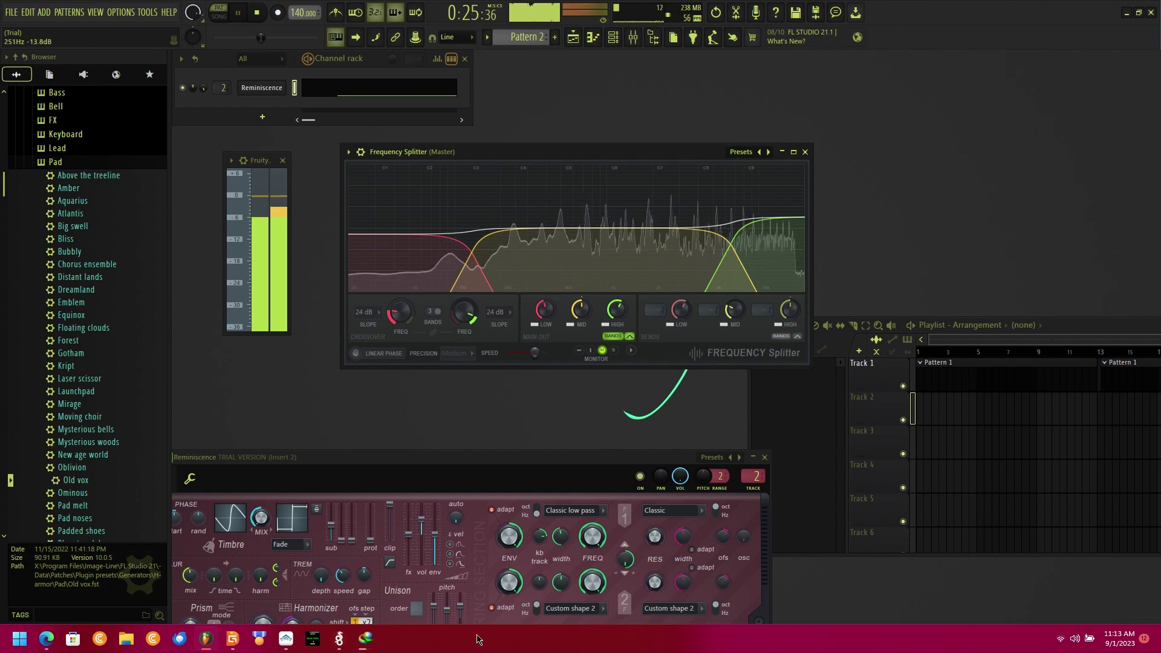
Check the Studio capture settings in Intel Arc Control, and return to FL Studio.
mouse_move(329, 640)
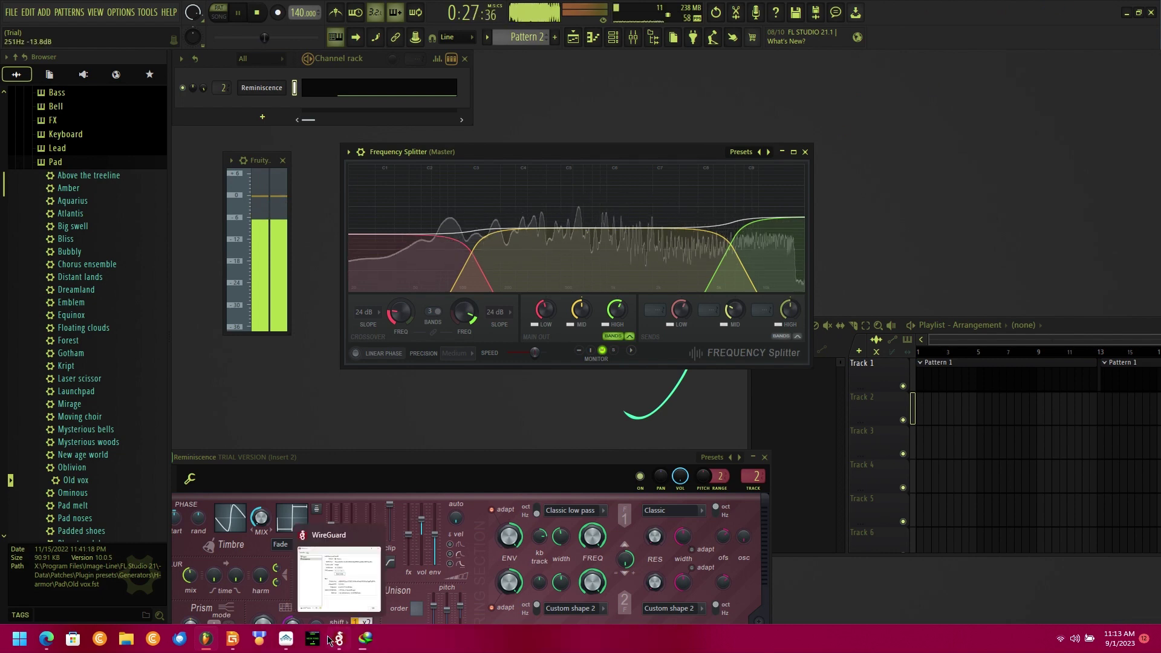
left_click(19, 641)
type("arc")
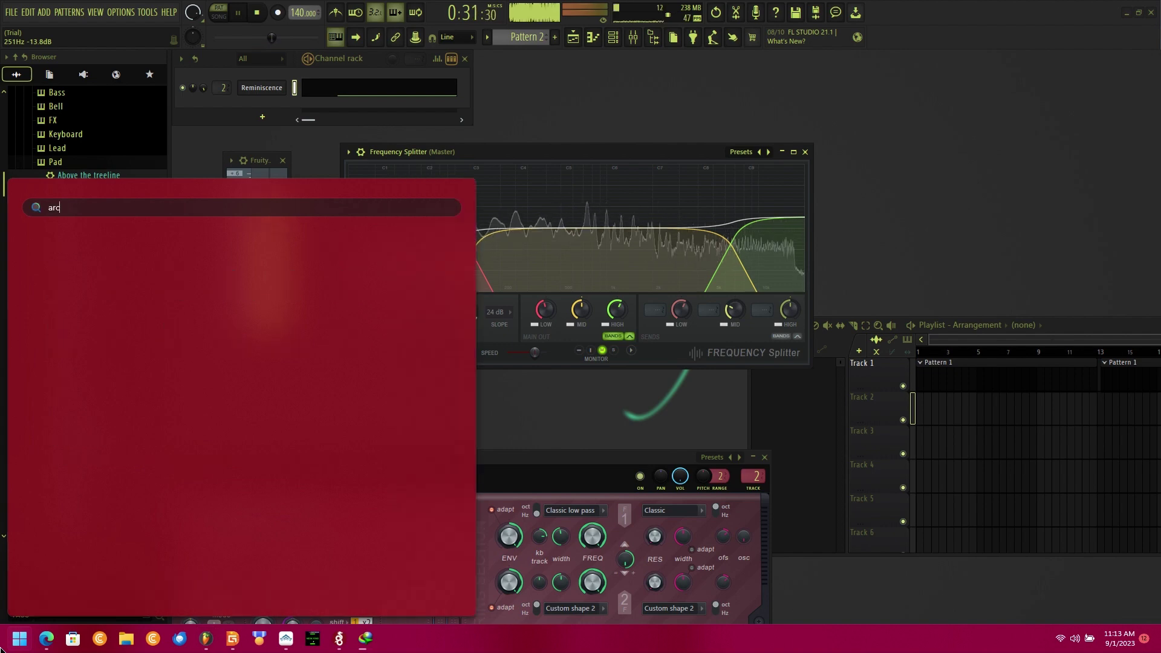
key("Escape")
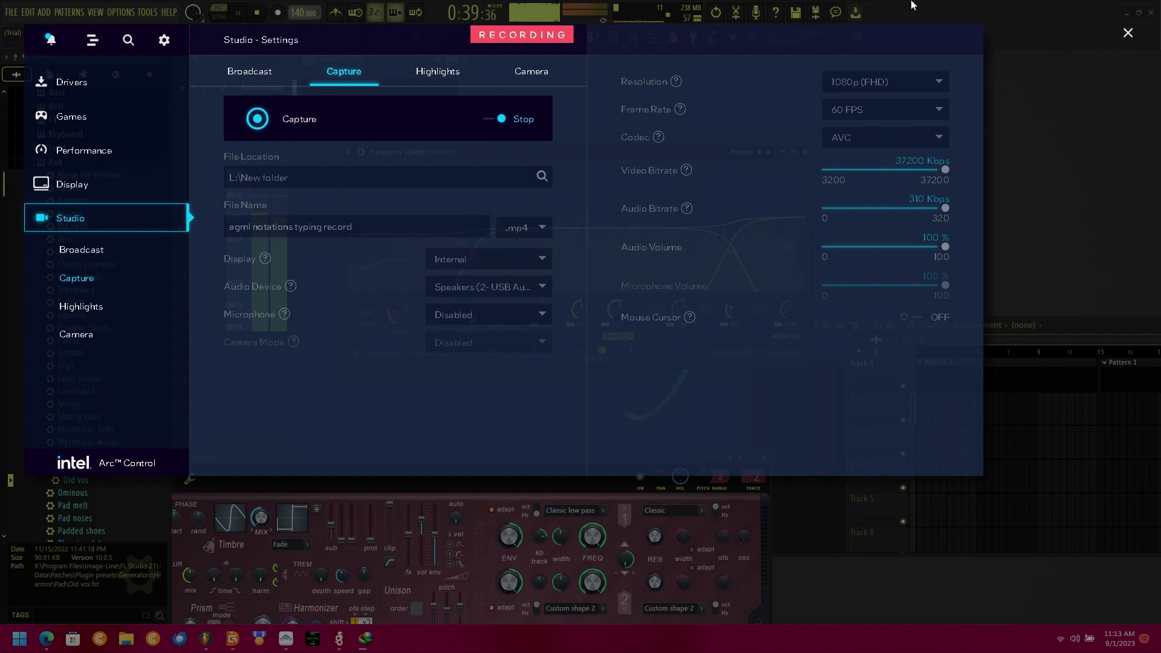
key("alt+i")
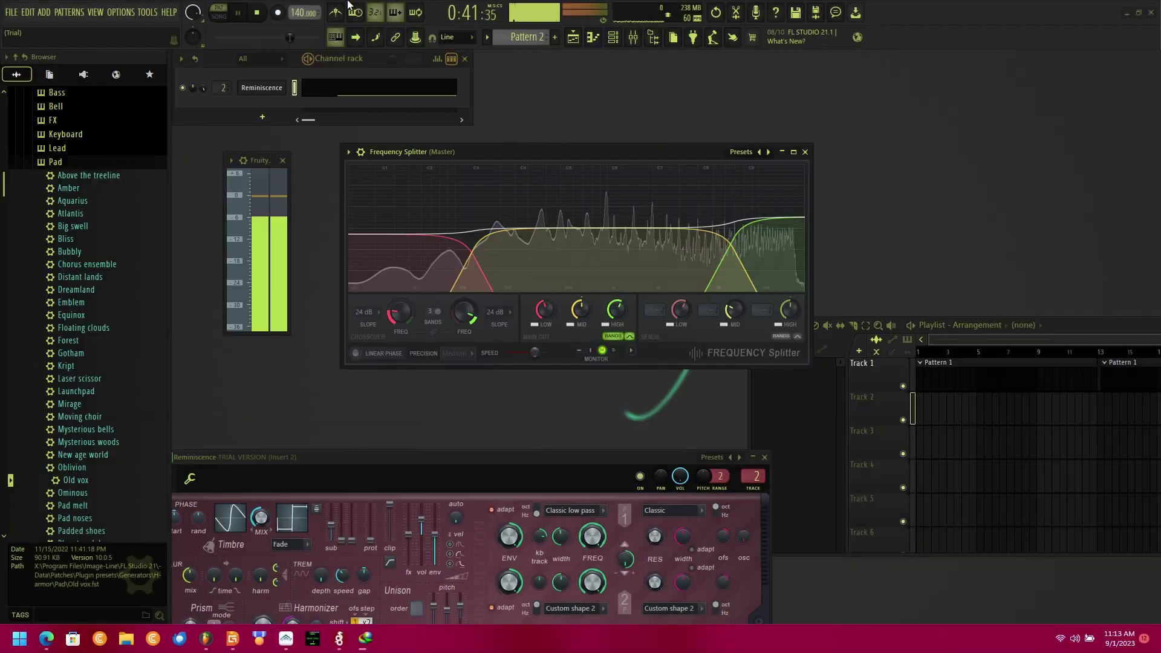
Stop playback, reopen the Reminiscence channel's Harmor window, and place it over the Frequency Splitter.
left_click(255, 15)
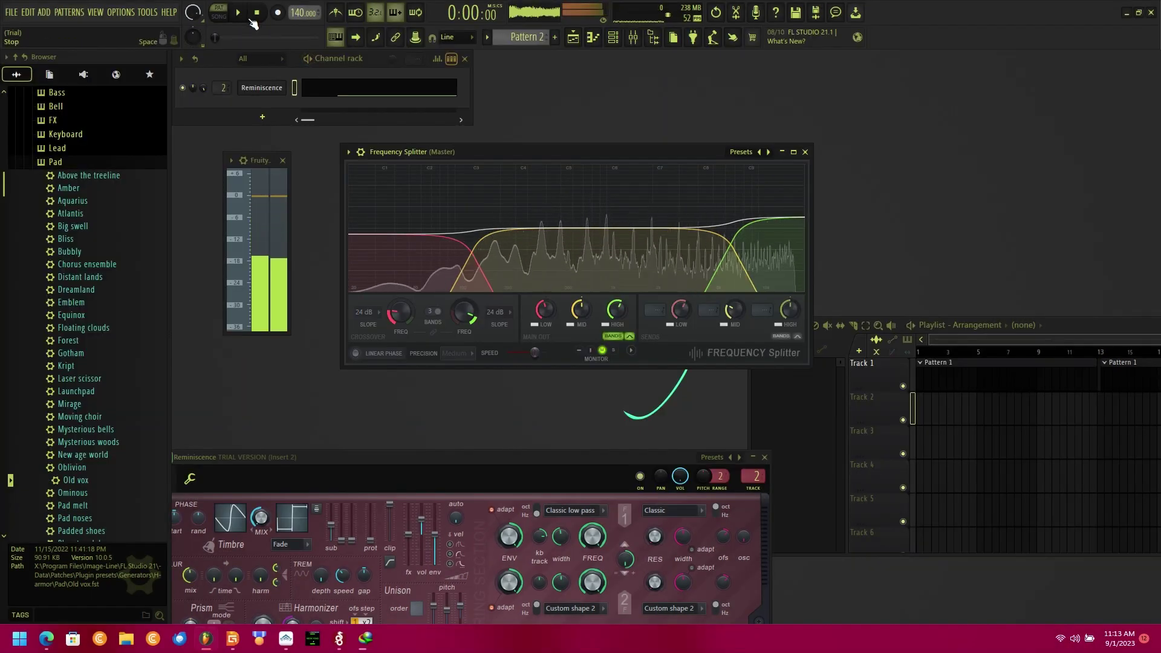
left_click(256, 88)
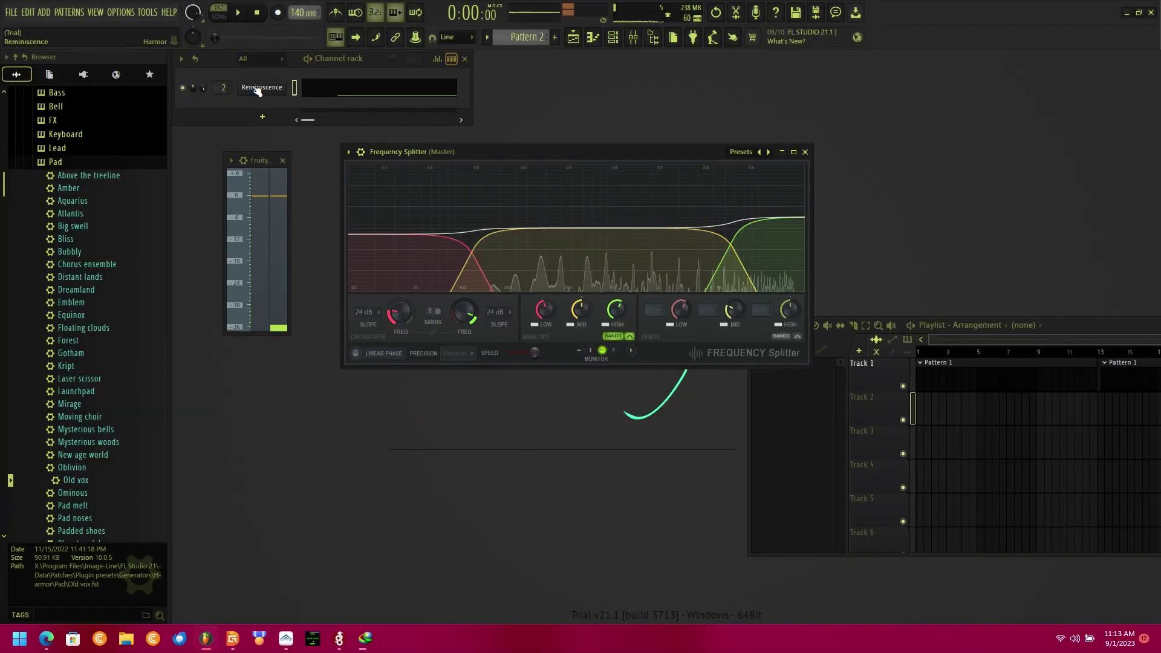
left_click(257, 88)
left_click_drag(347, 455, 568, 150)
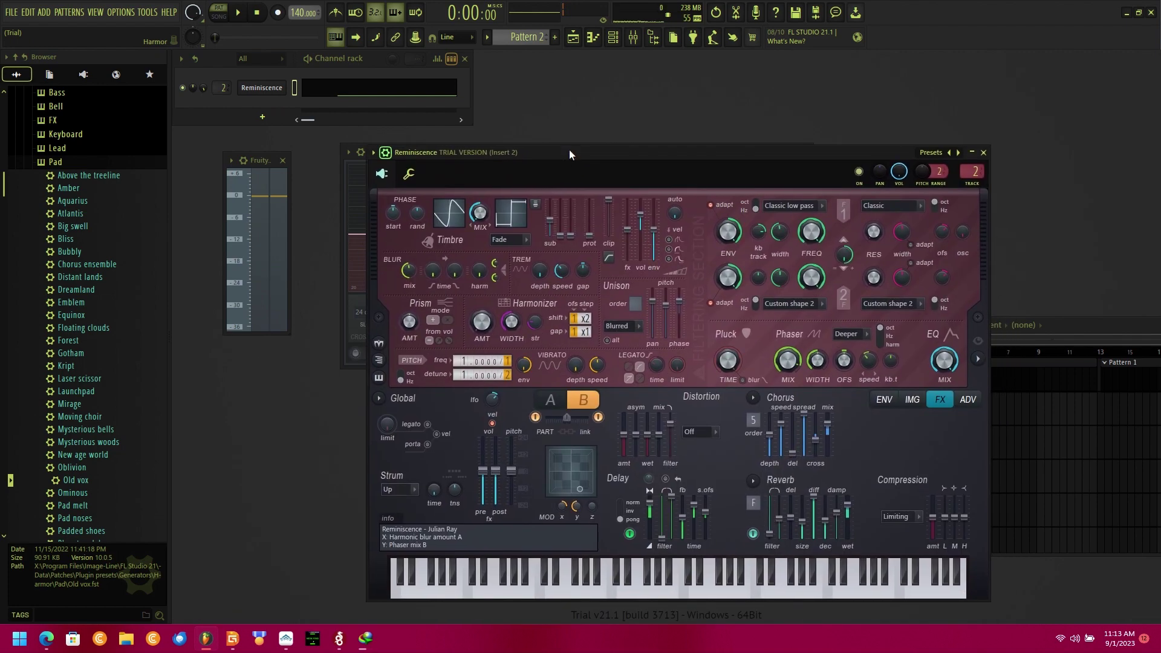
Look at the channel's miscellaneous functions and at Harmor's preset list without choosing a preset.
left_click(407, 174)
left_click(393, 175)
left_click(941, 152)
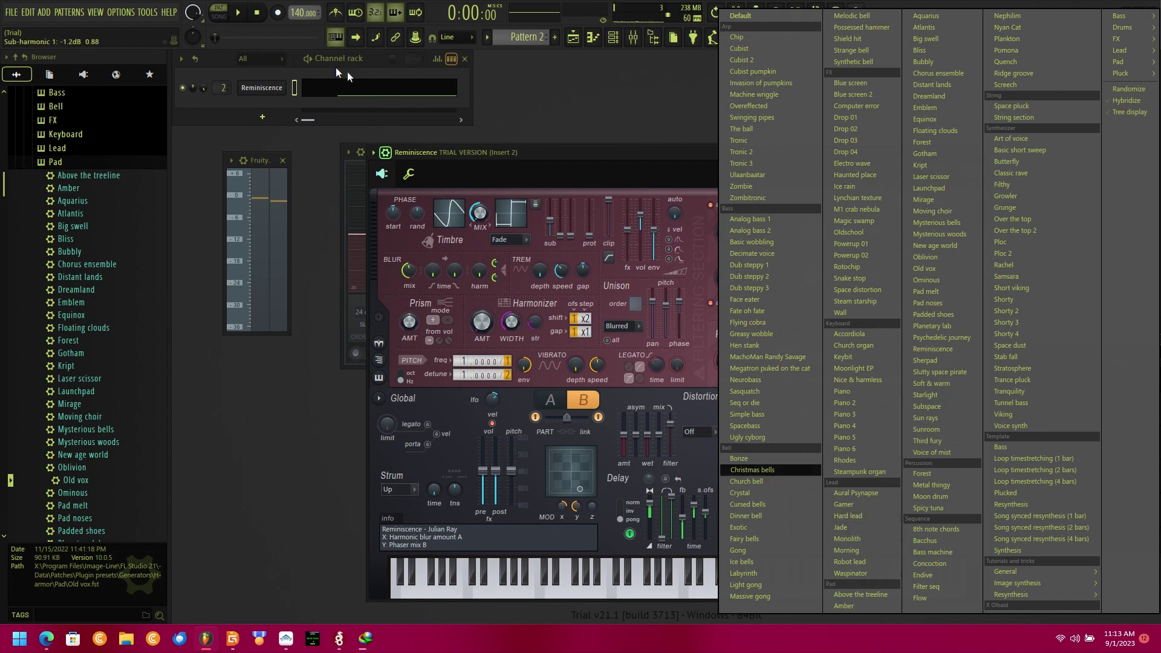
Write "sometimes change synth type or sound for variations in head" in the project comments, clear them, and close the project credits.
left_click(121, 12)
left_click(139, 51)
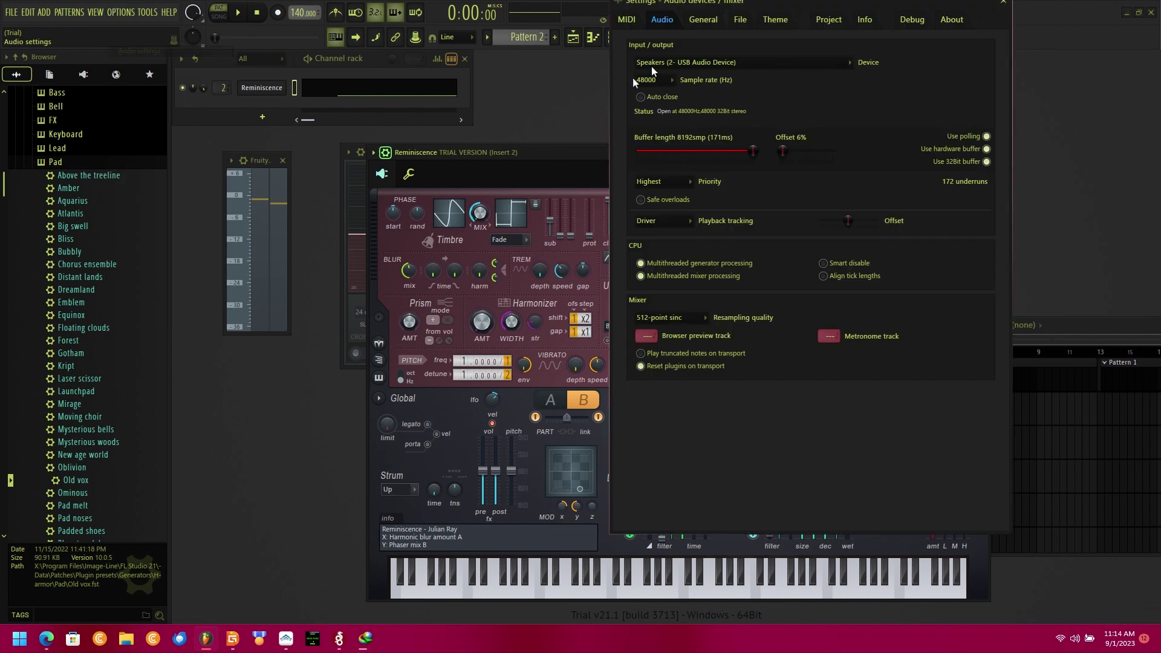
left_click(775, 19)
left_click(864, 19)
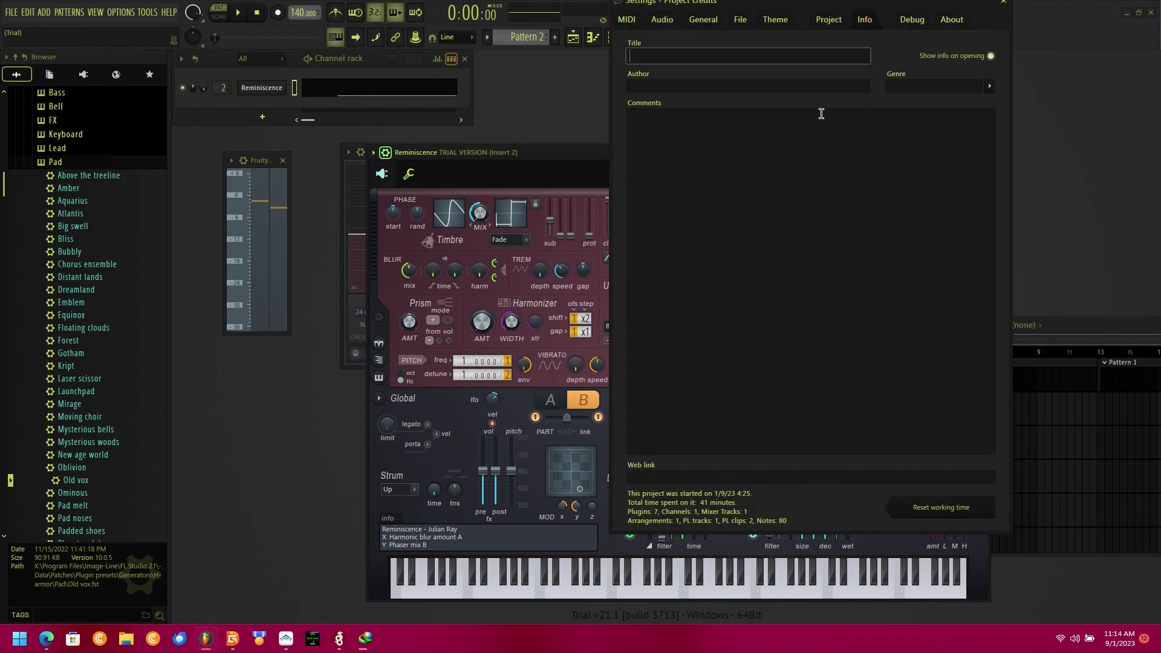
left_click(799, 154)
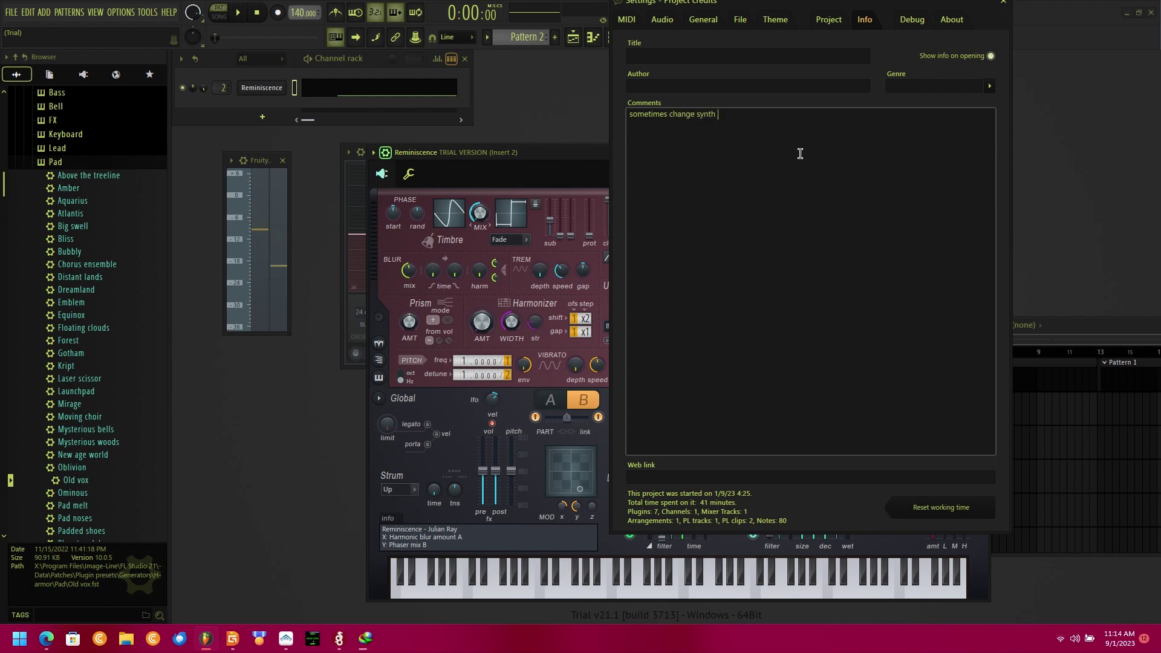
type("type or sound for variations in head")
key("ctrl+a")
key("BackSpace")
key("ctrl+a")
key("BackSpace")
left_click(494, 168)
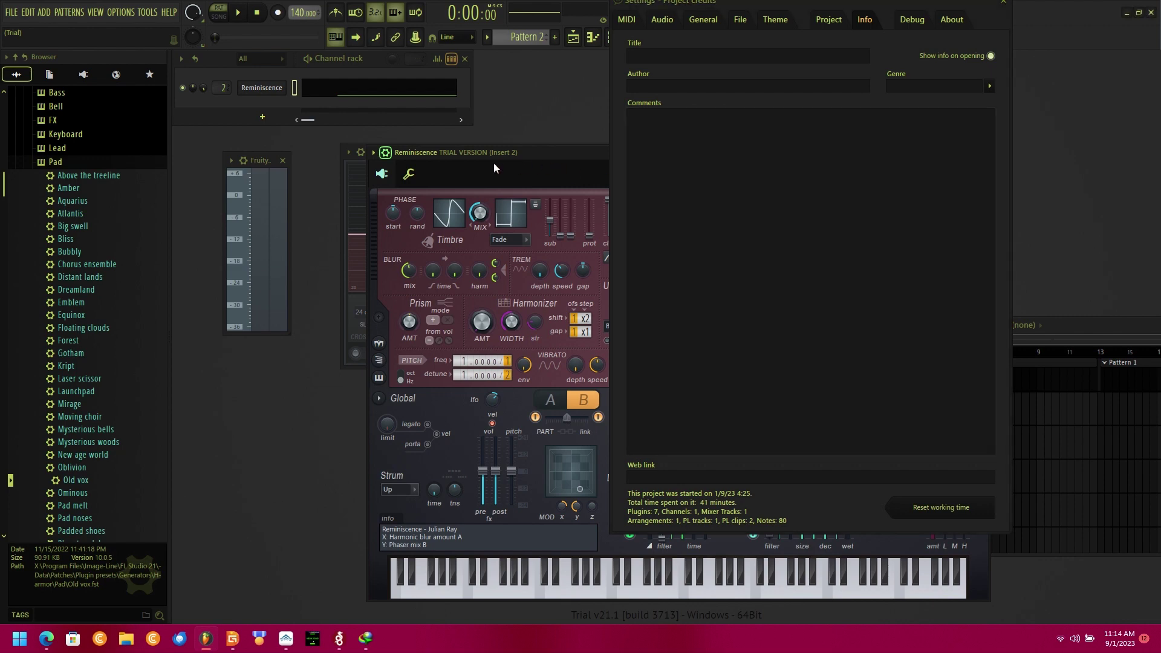
left_click(1003, 2)
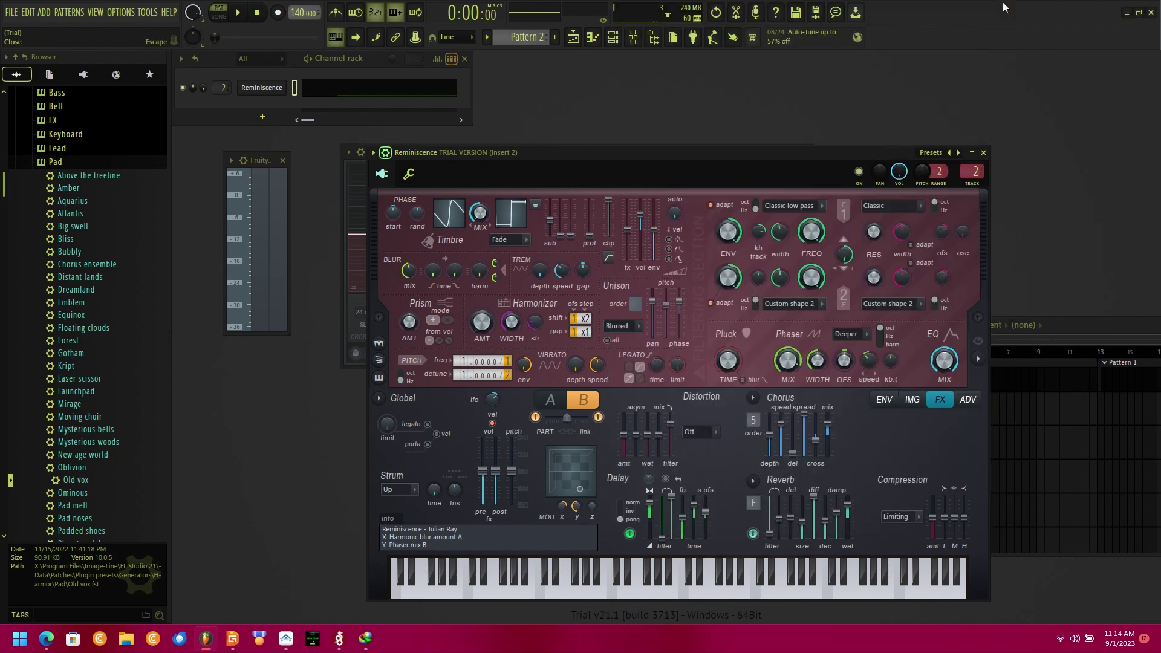
Load Harmor's Sherpad preset, and play Pattern 2 while moving the plugin window closer to the channel rack.
left_click(894, 169)
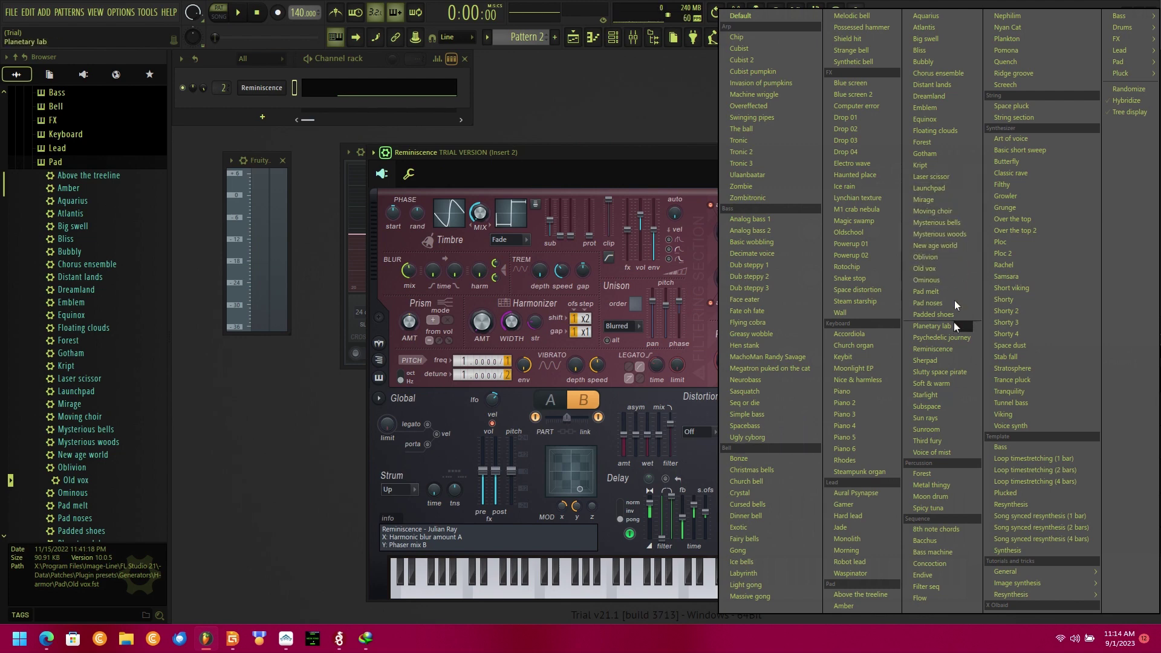
left_click(944, 361)
left_click(241, 13)
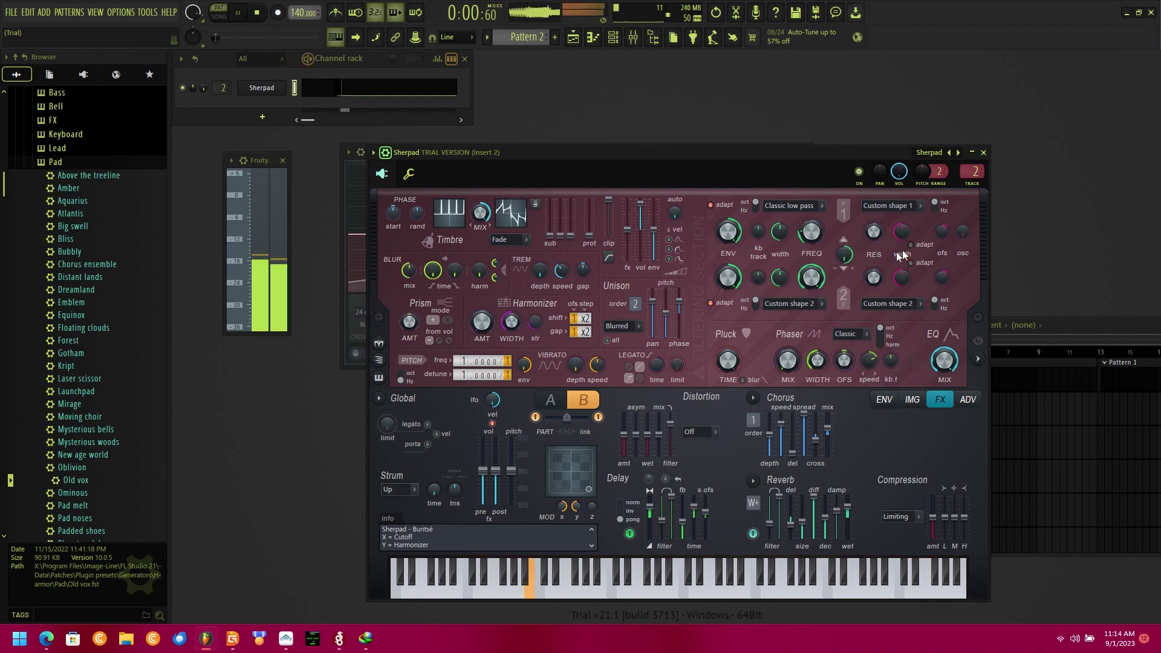
left_click_drag(864, 155, 790, 122)
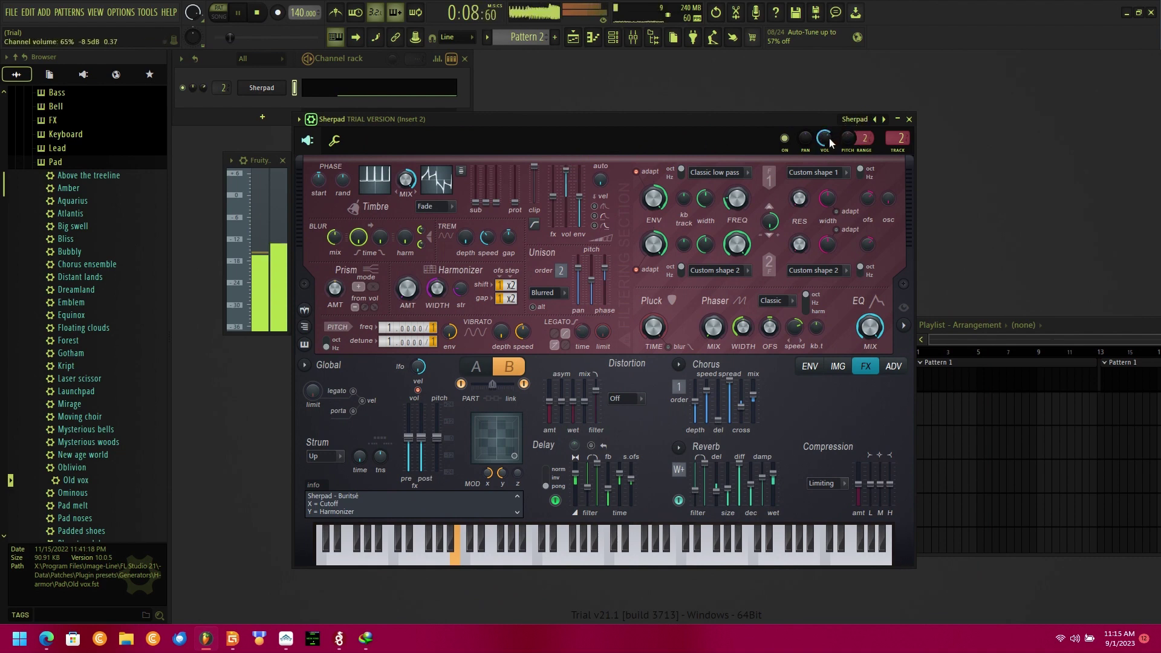
Browse Harmor's presets while the pattern plays, and load the Subspace pad.
left_click(844, 118)
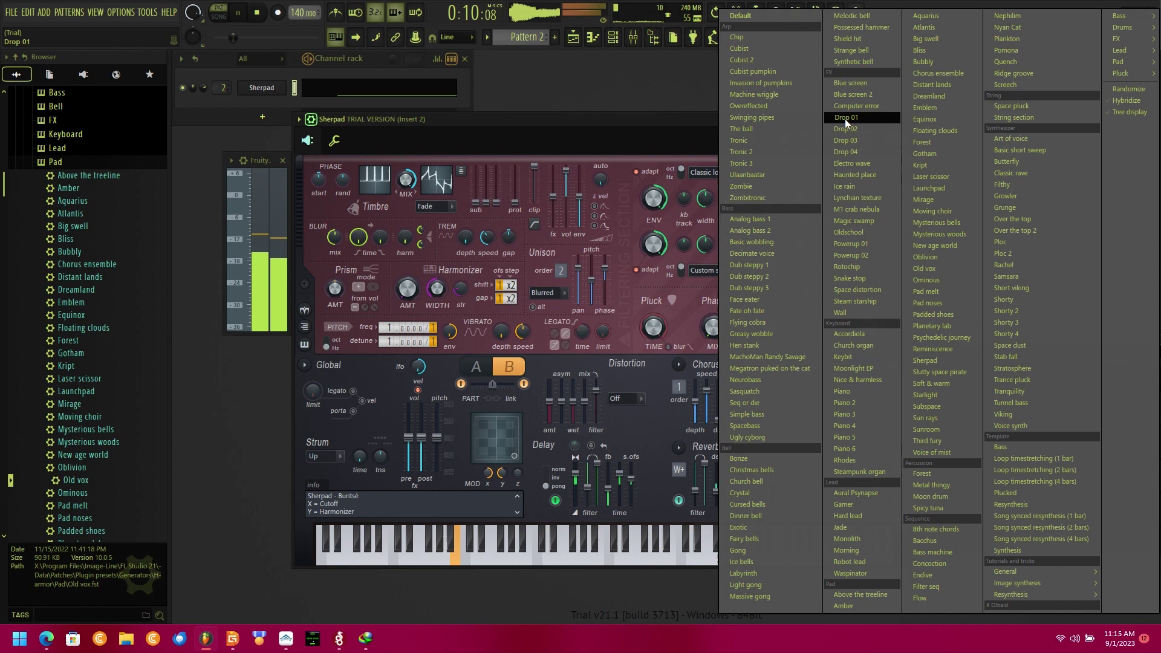
left_click(608, 139)
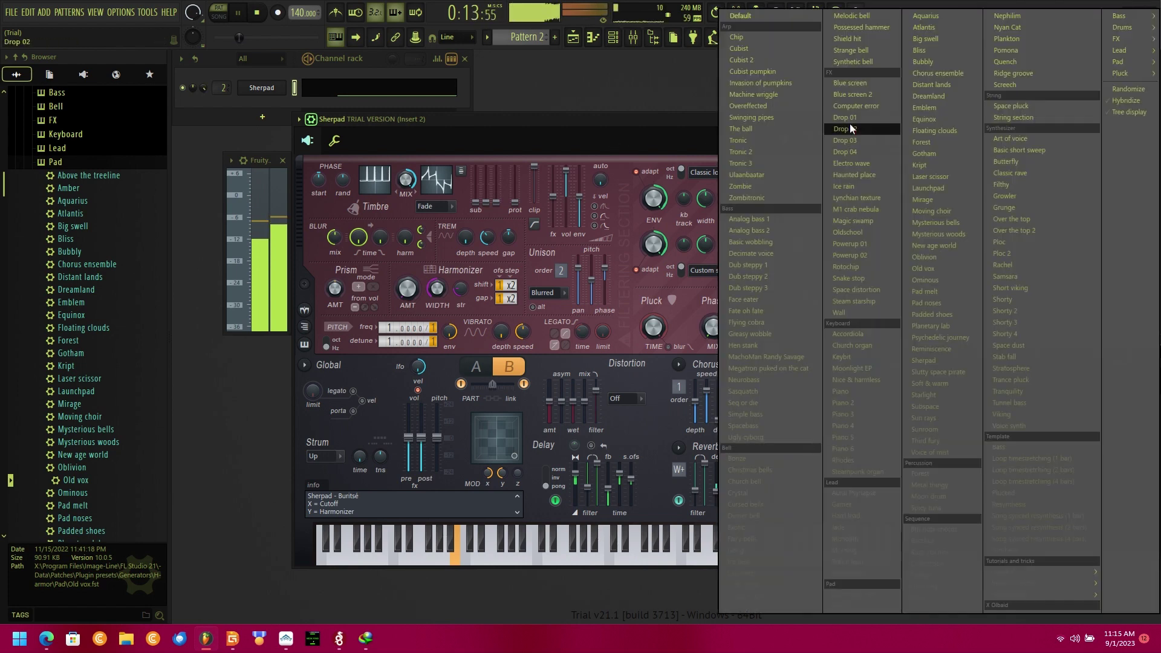
left_click(854, 120)
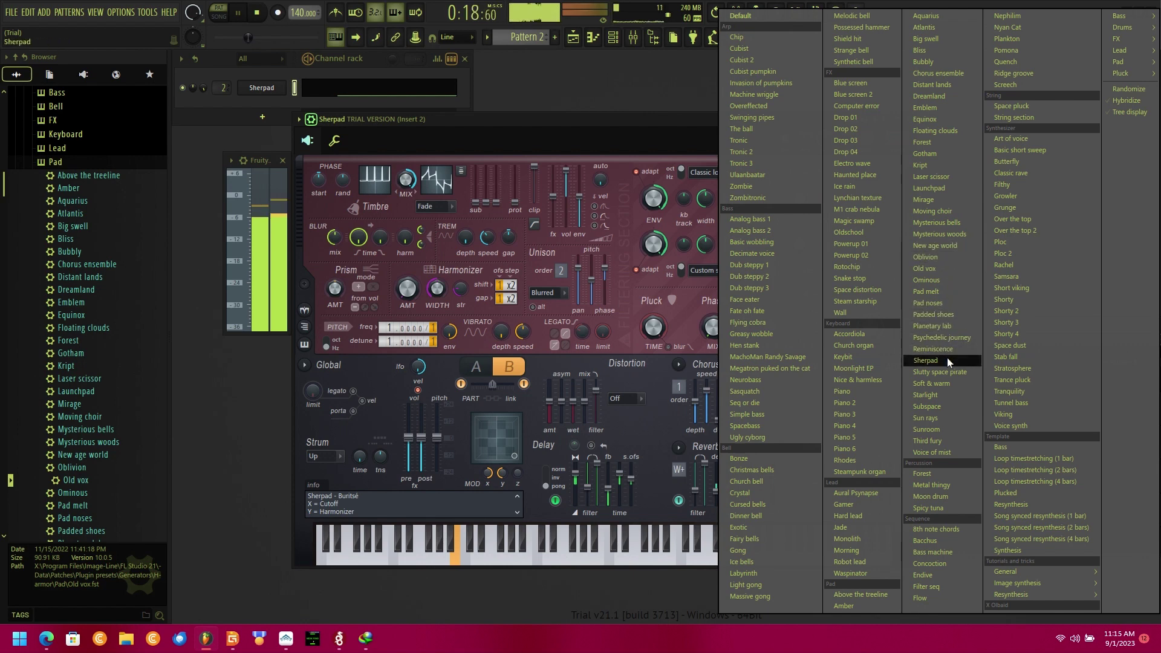
left_click(949, 407)
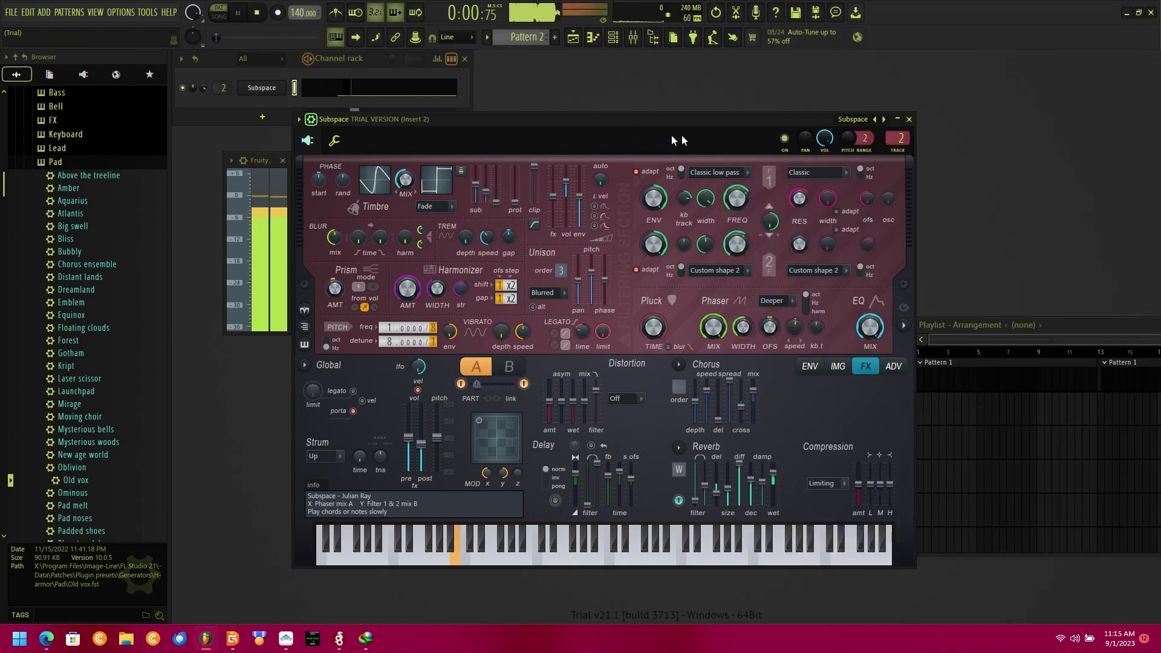
Load the Reminiscence preset again, move the Harmor window, and show the channel's miscellaneous functions.
left_click(852, 119)
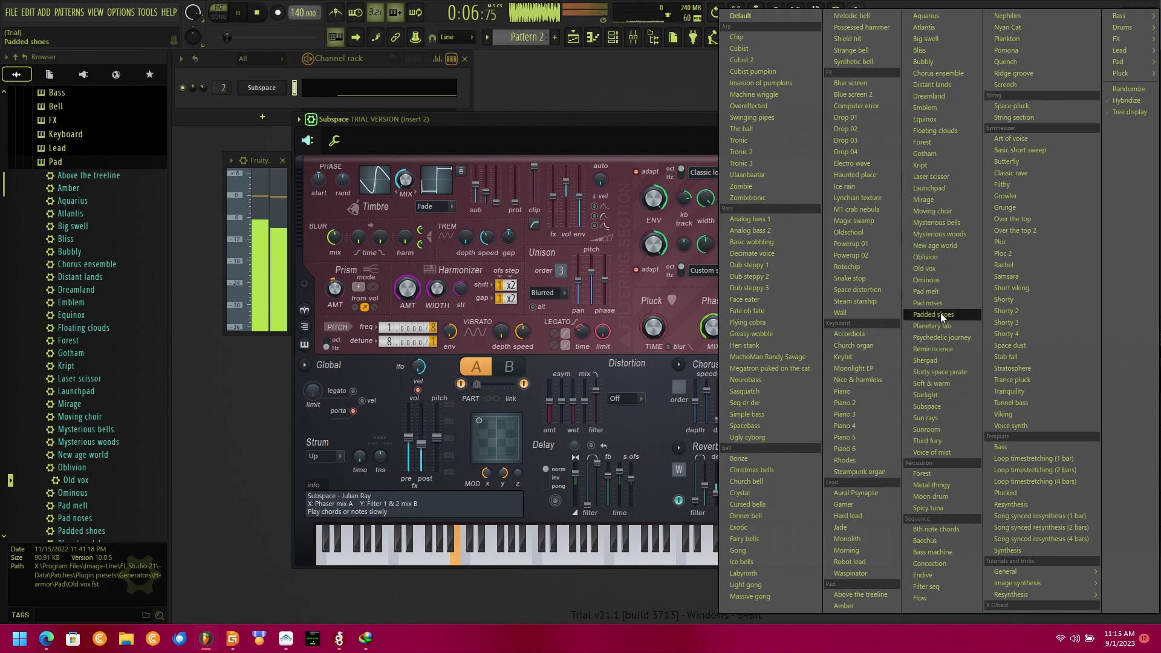
left_click(953, 350)
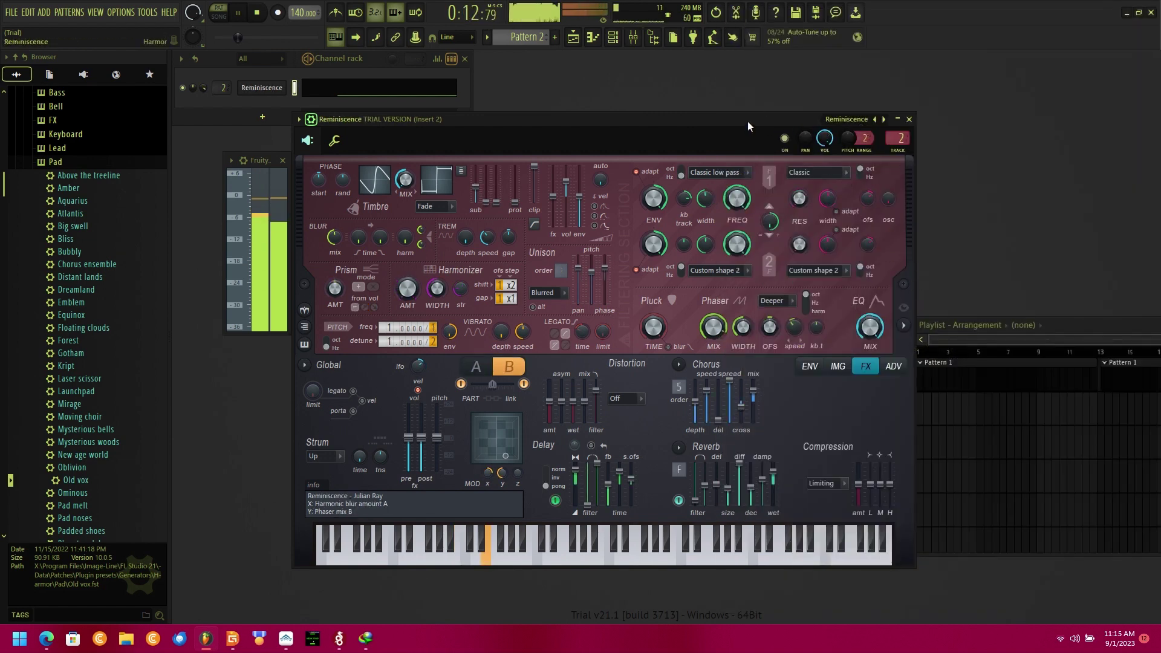
left_click_drag(747, 121, 818, 89)
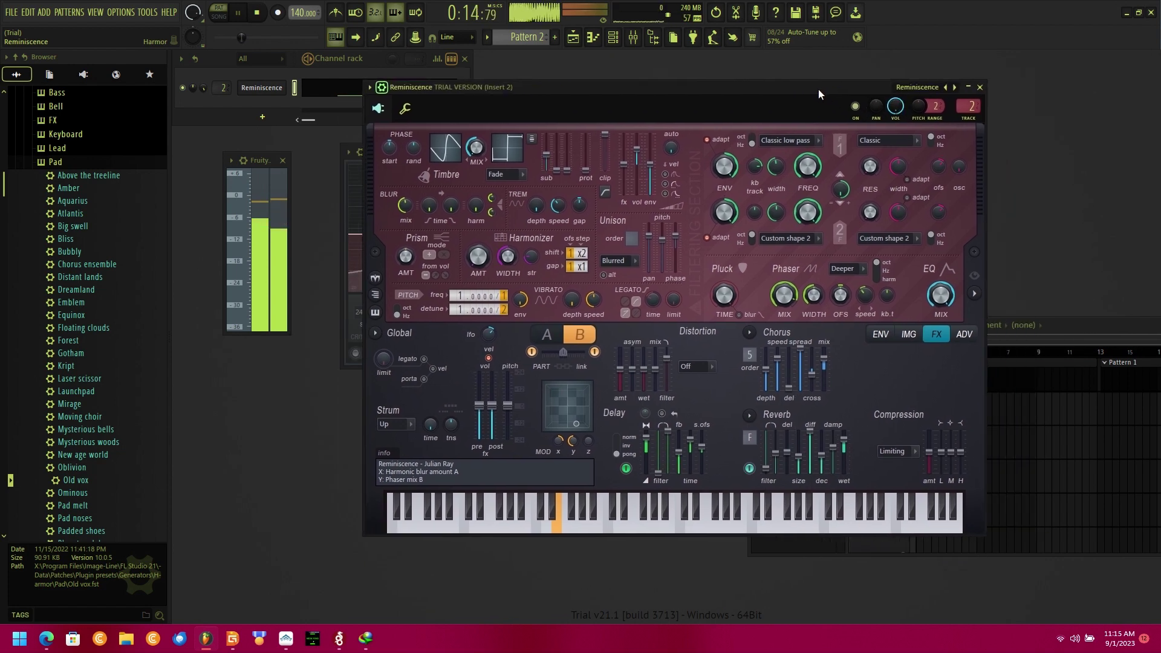
left_click(405, 109)
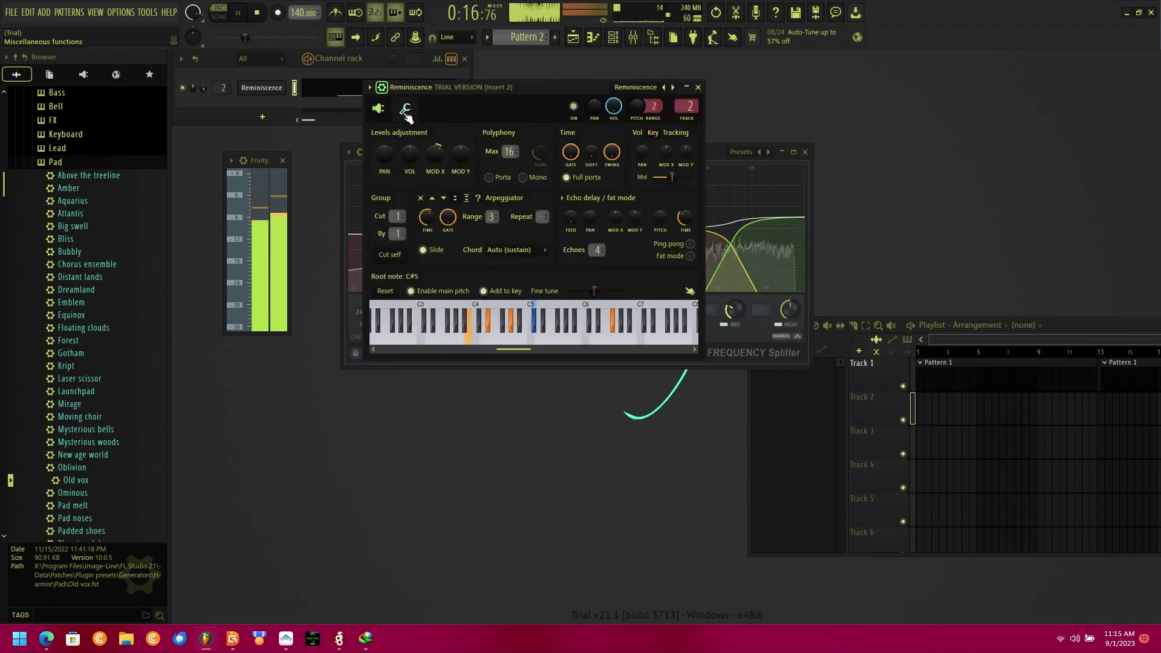
Open the settings and bring up the project credits with the comments field.
left_click(120, 13)
left_click(131, 52)
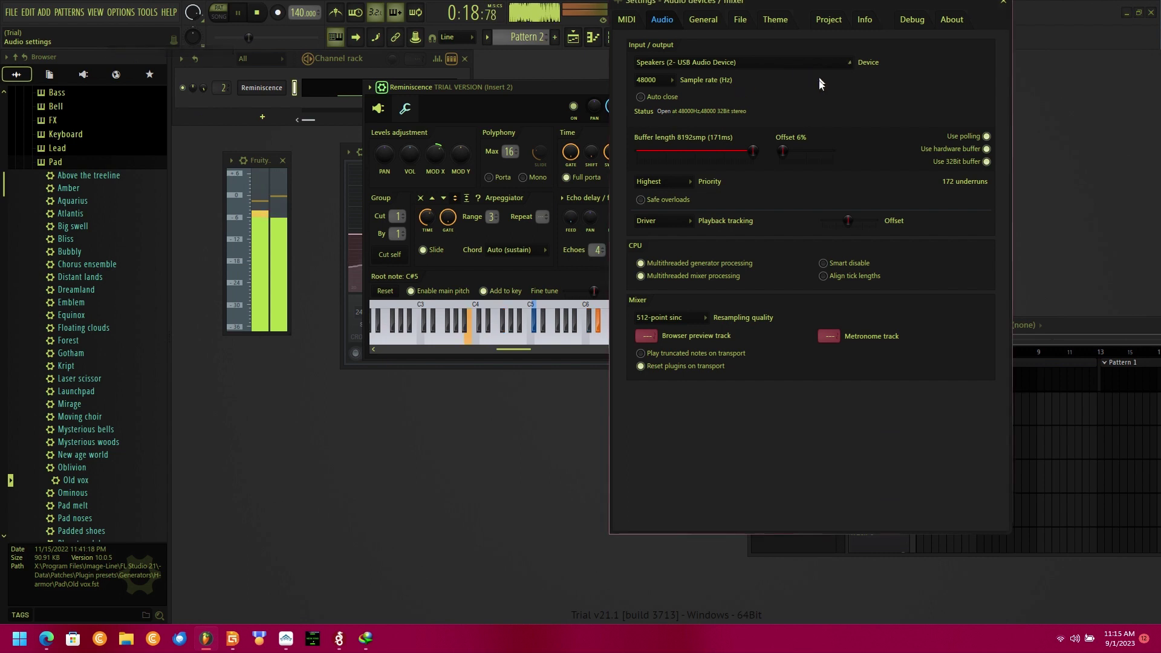
left_click(740, 19)
left_click(847, 20)
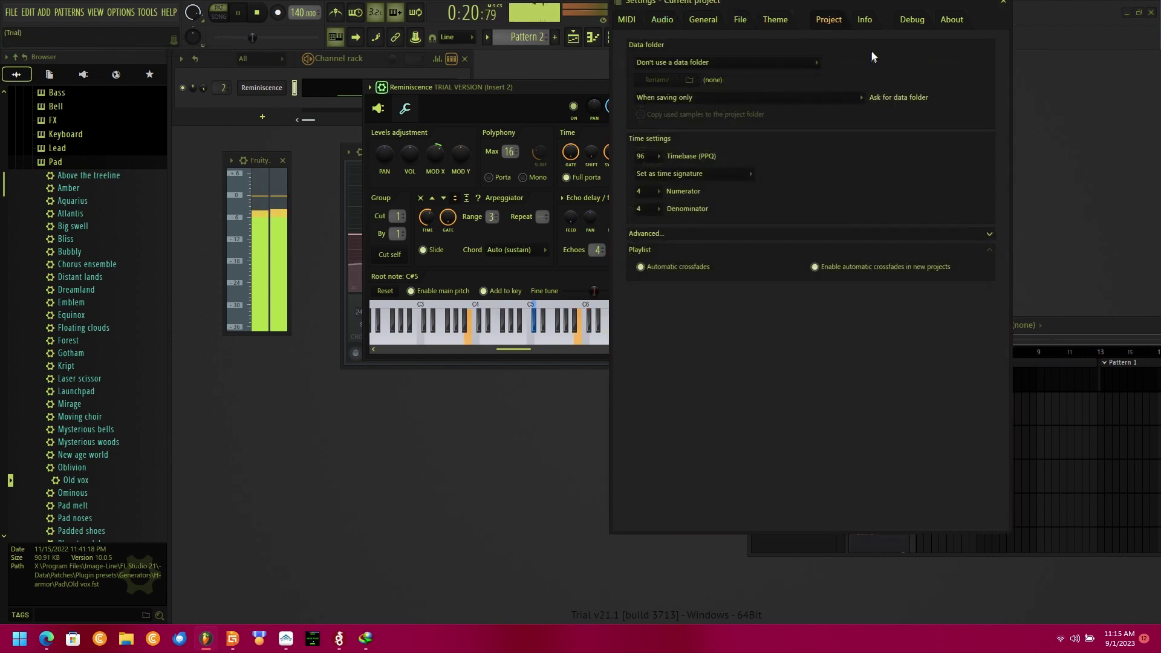
left_click(863, 20)
Write "if u like sounds darker more deep" in the project comments.
type("i")
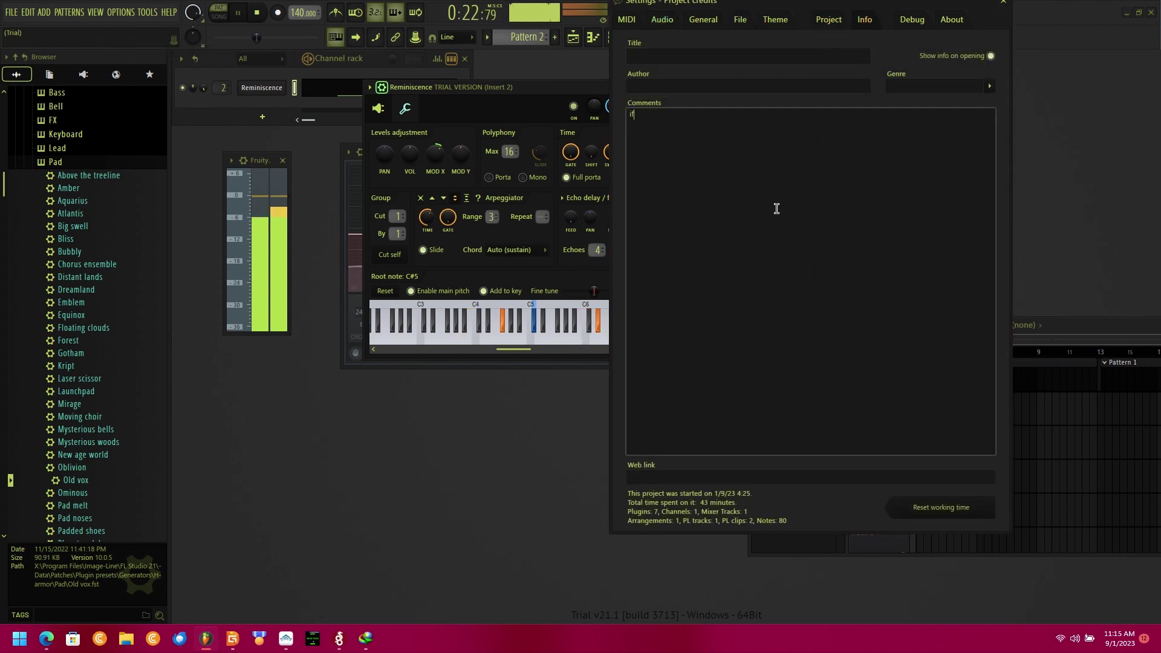
type("f u c")
key("BackSpace")
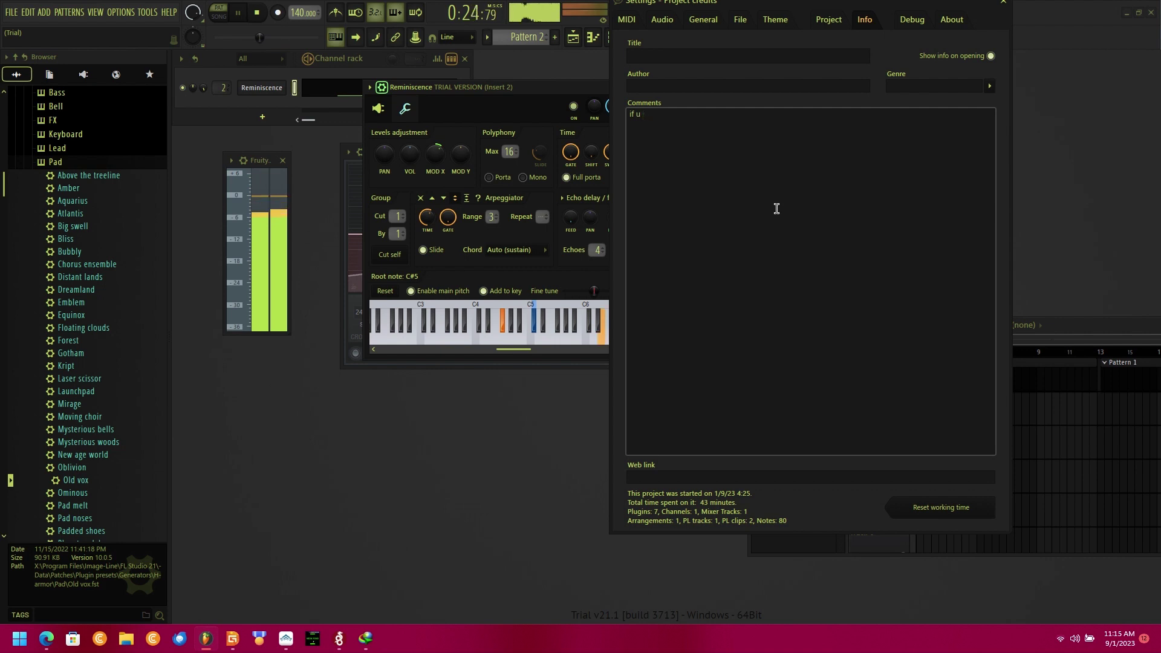
type("like s")
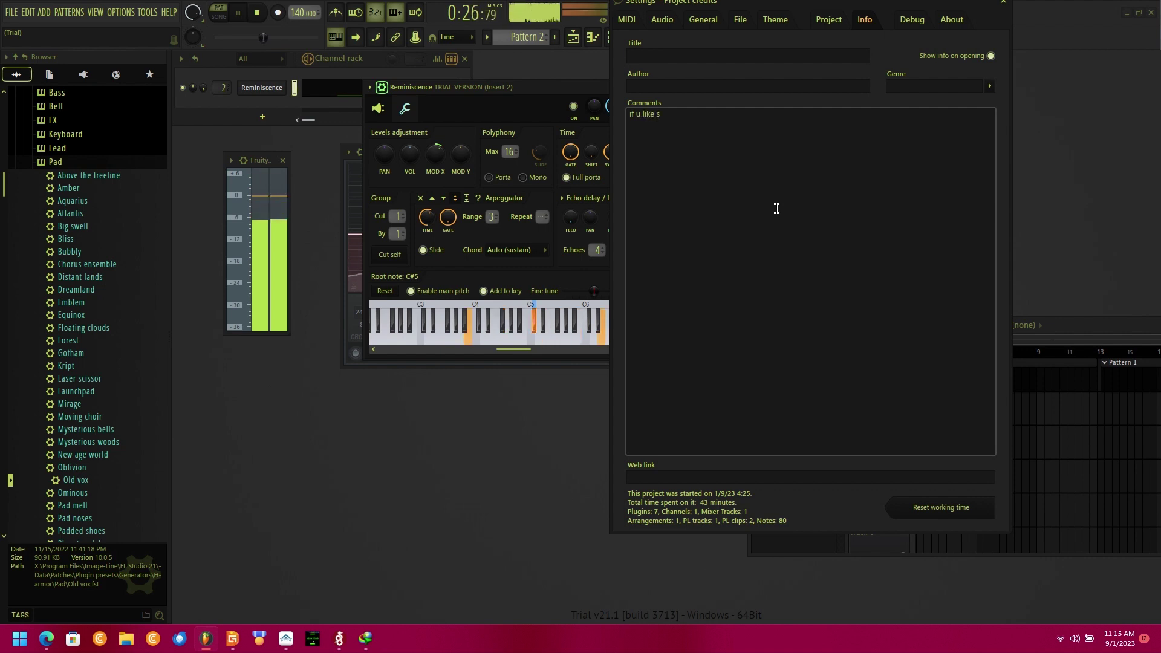
type("ounds da")
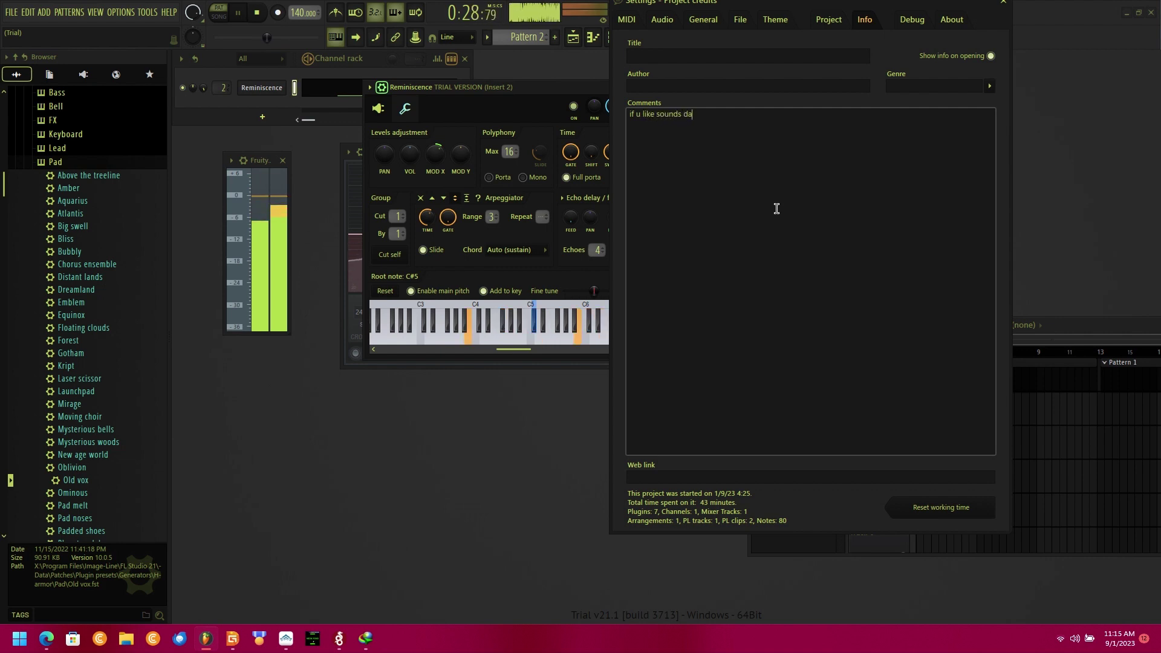
type("rker more")
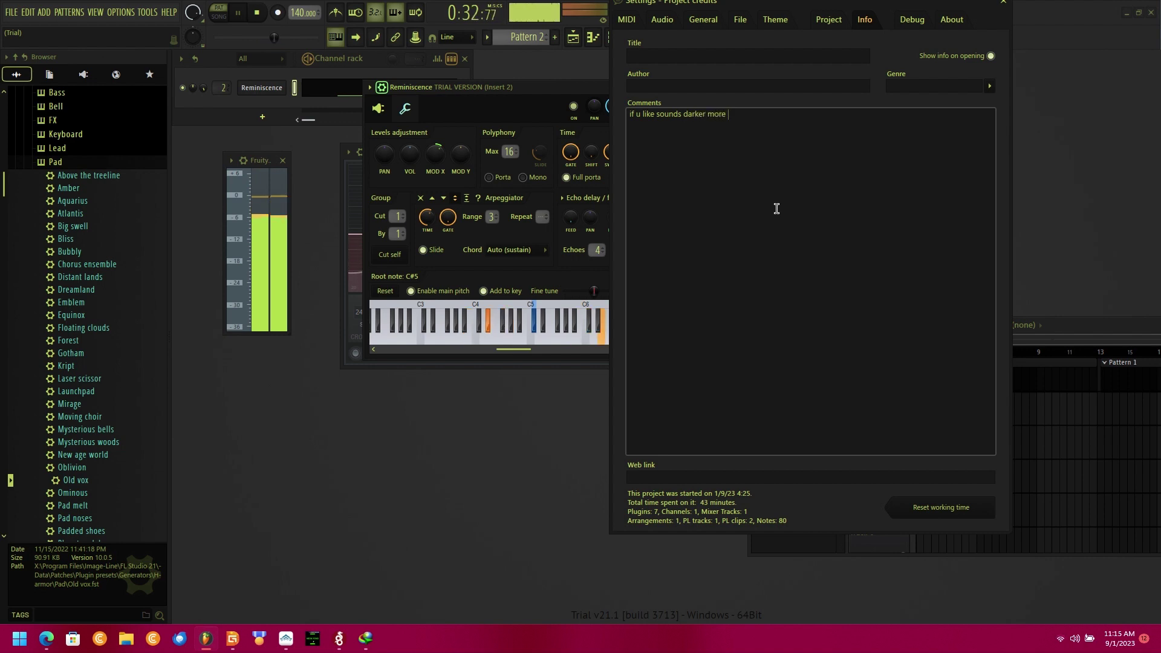
type(" b")
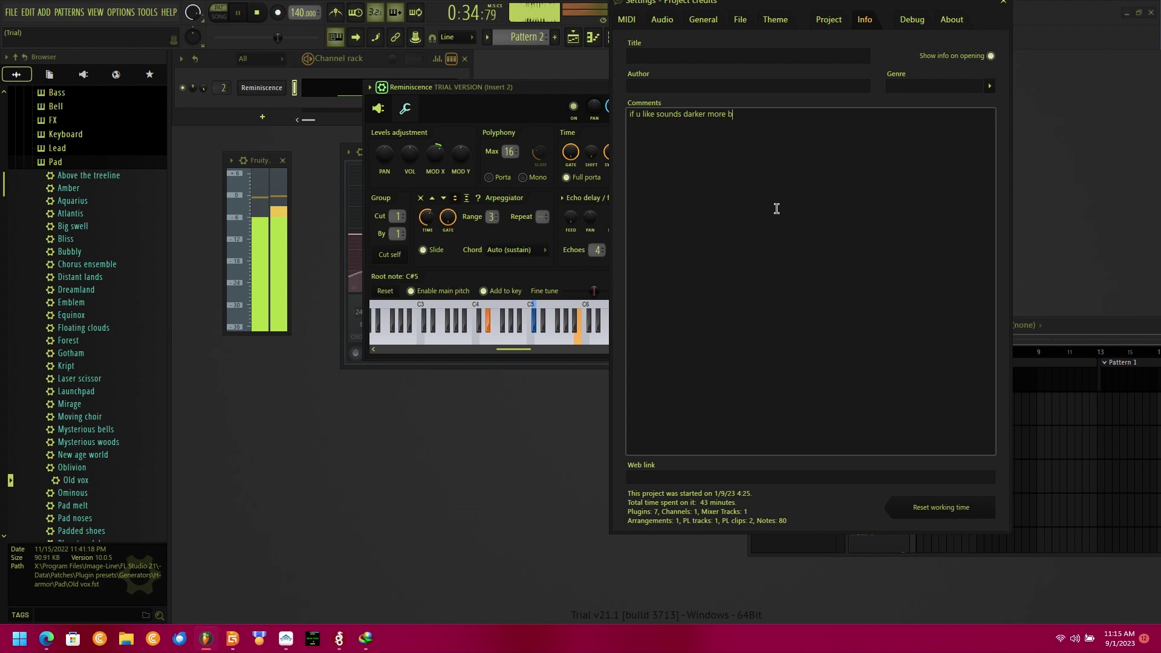
key("BackSpace")
type("de")
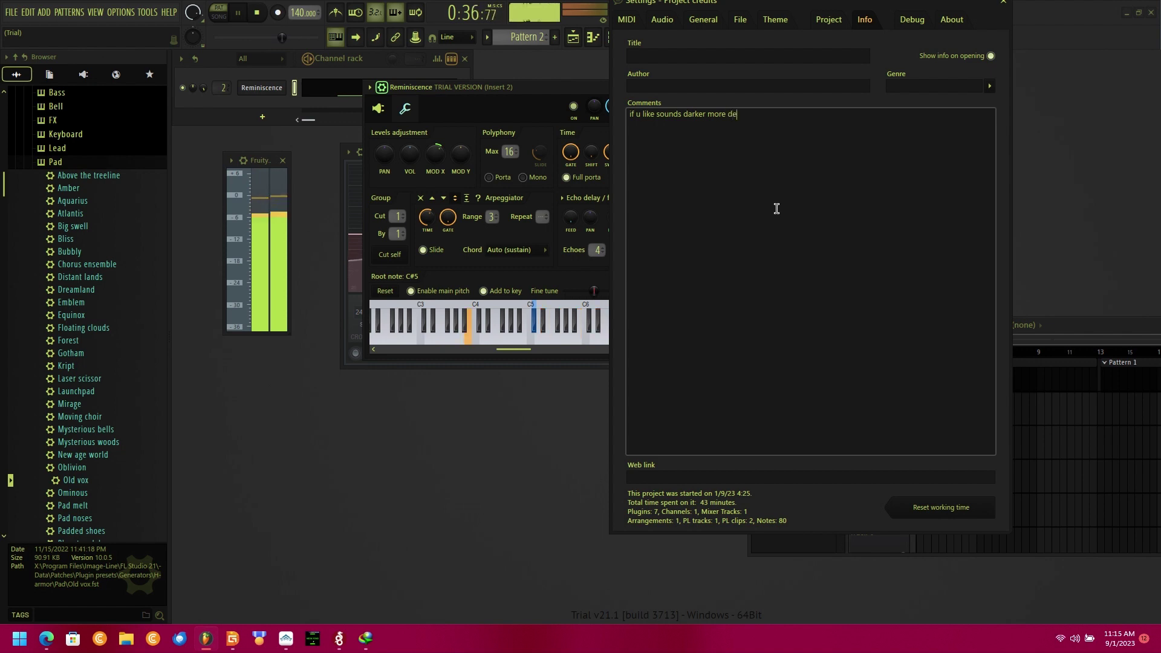
type("e")
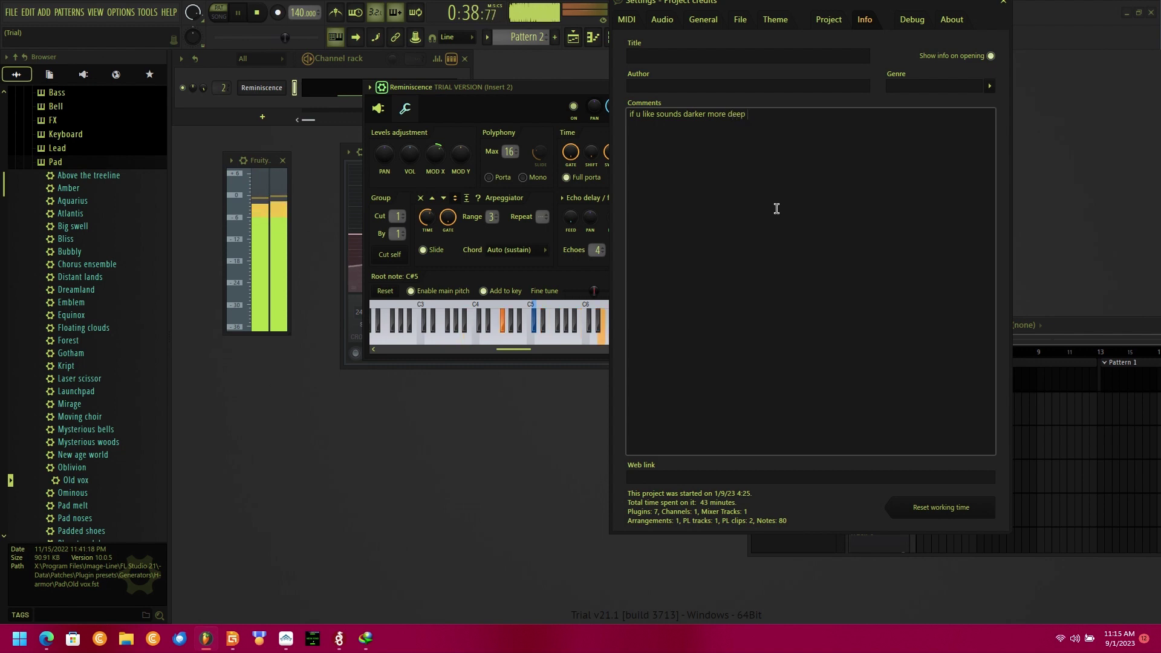
type("p ")
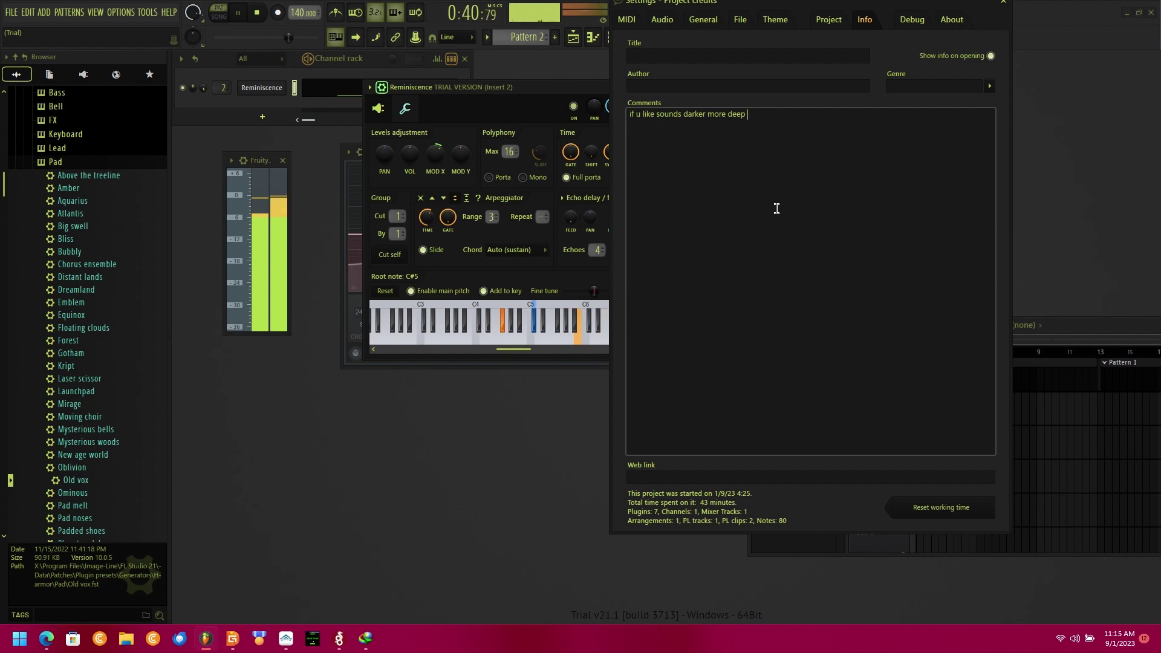
Continue the comment with "have two same in instrument like track 1 and two".
type("have two ")
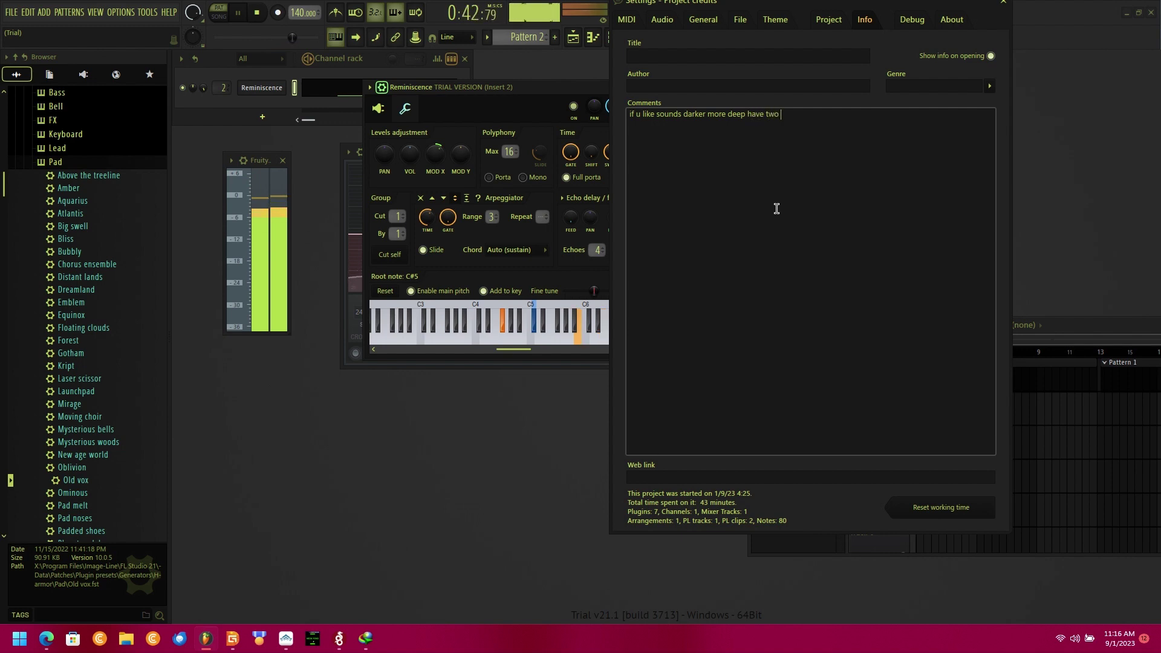
type("same ")
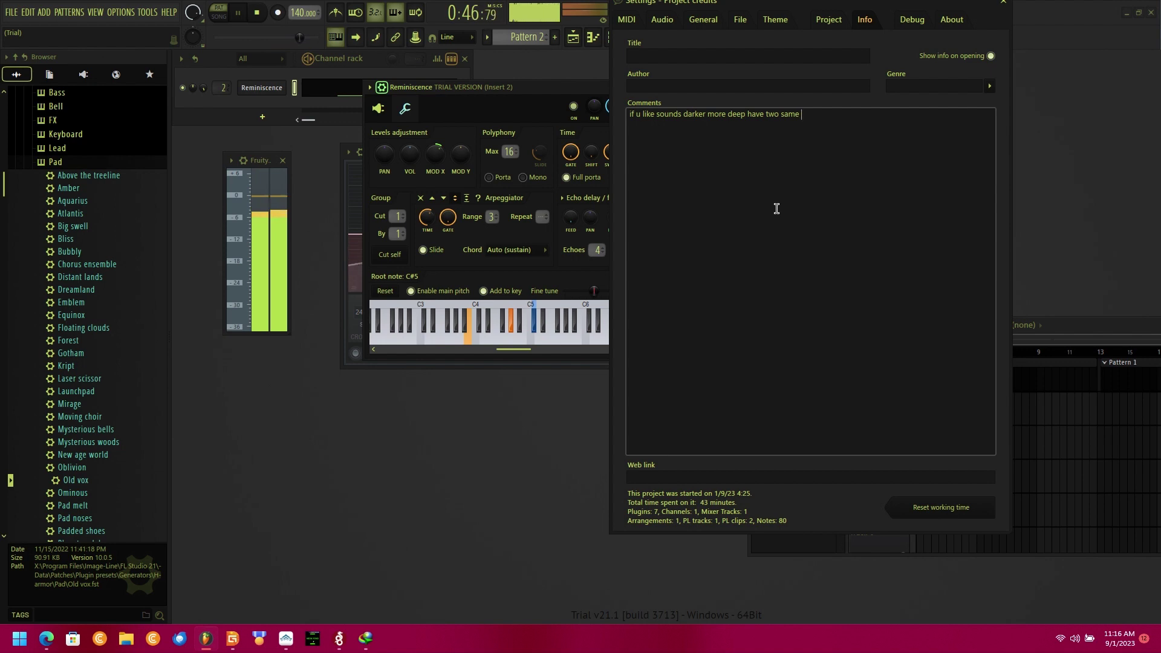
type("in instrument")
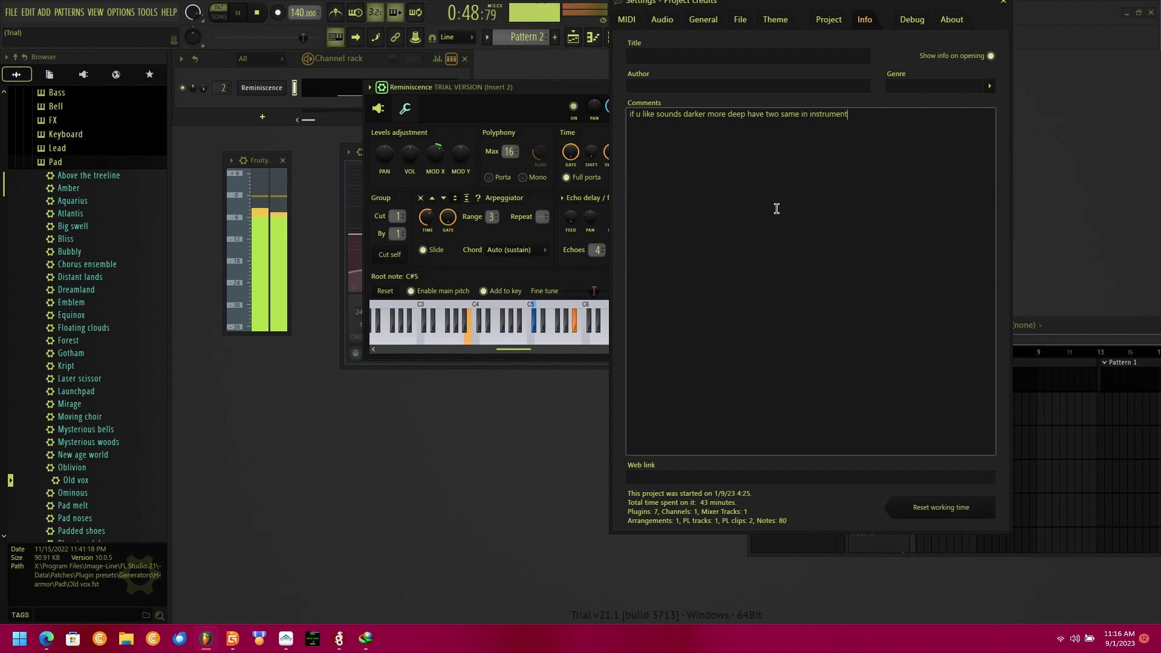
type(" like ")
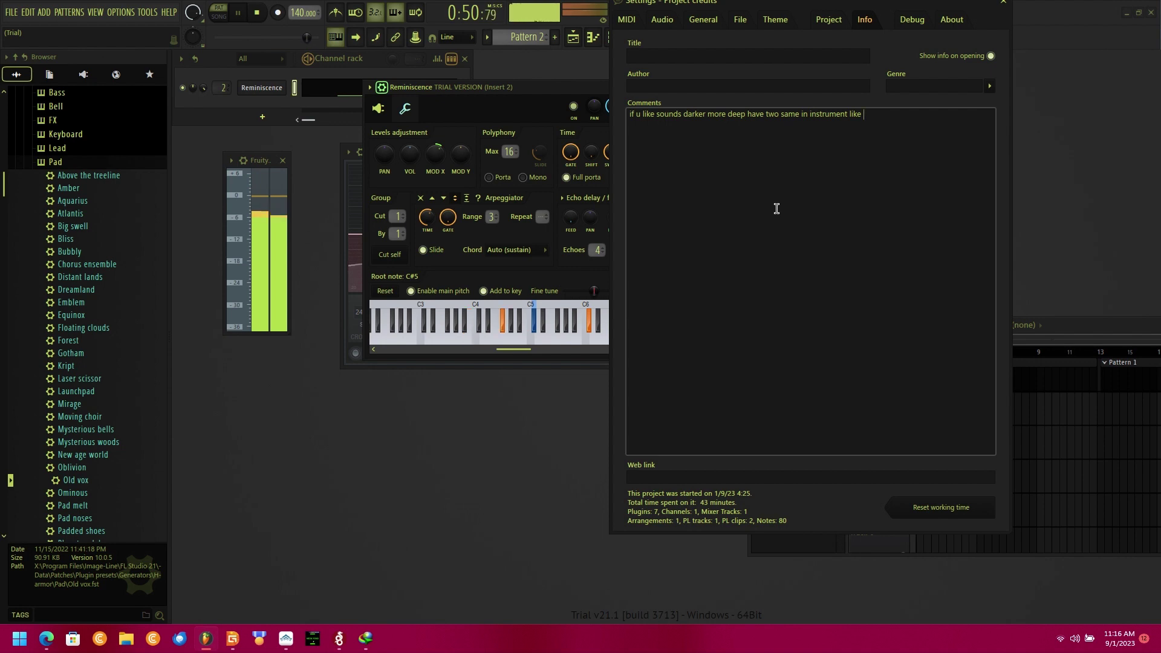
type("track 2")
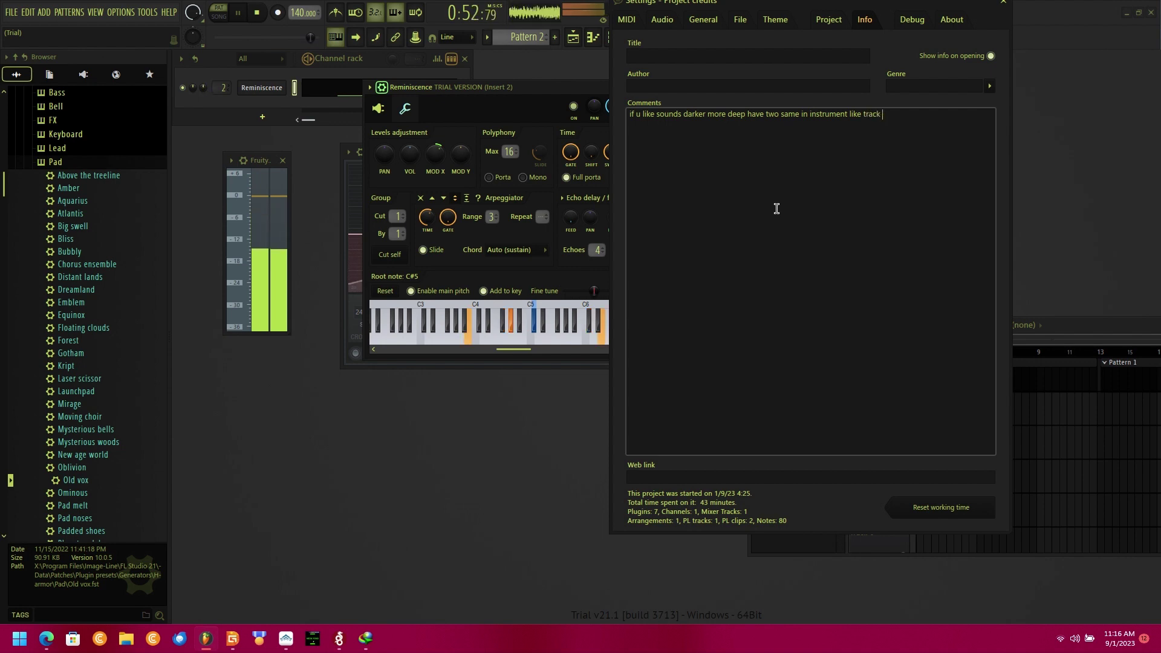
key("BackSpace")
type("1 a")
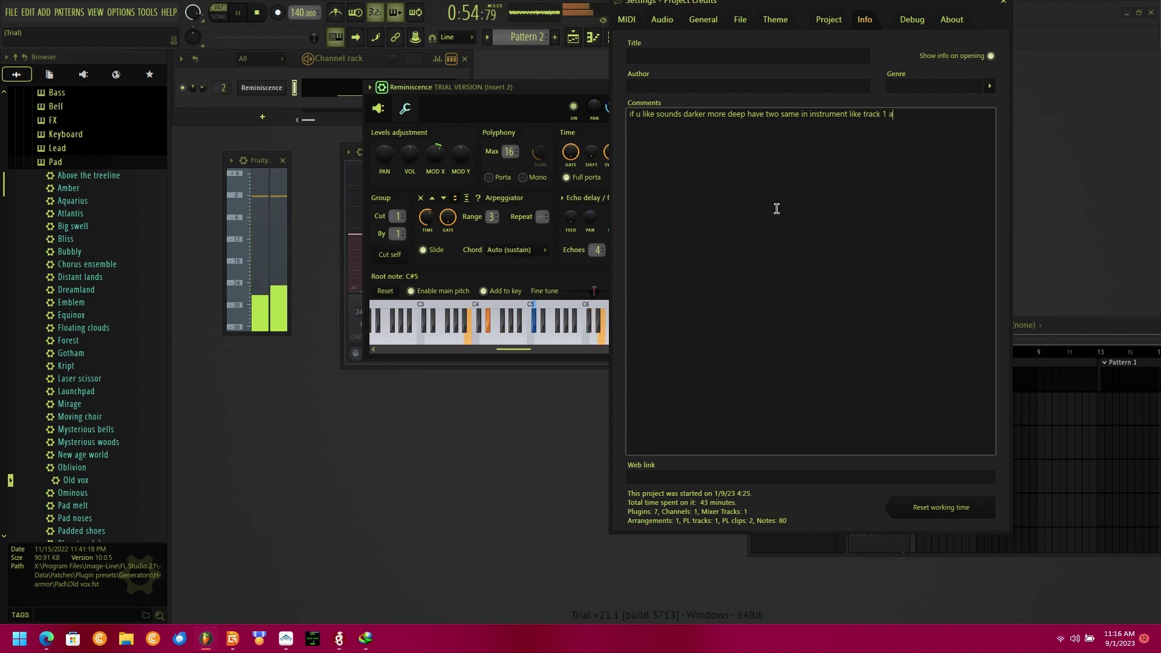
type("nd two ")
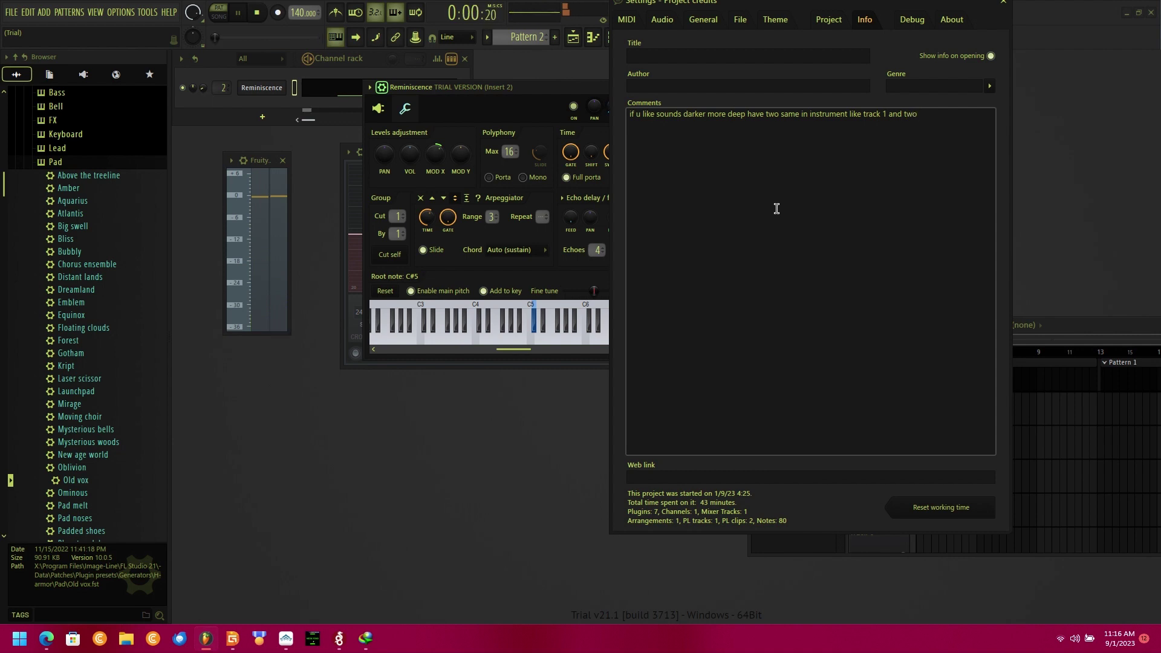
Complete the comment with "different root key same notes", and clear the whole comments field.
type("diff")
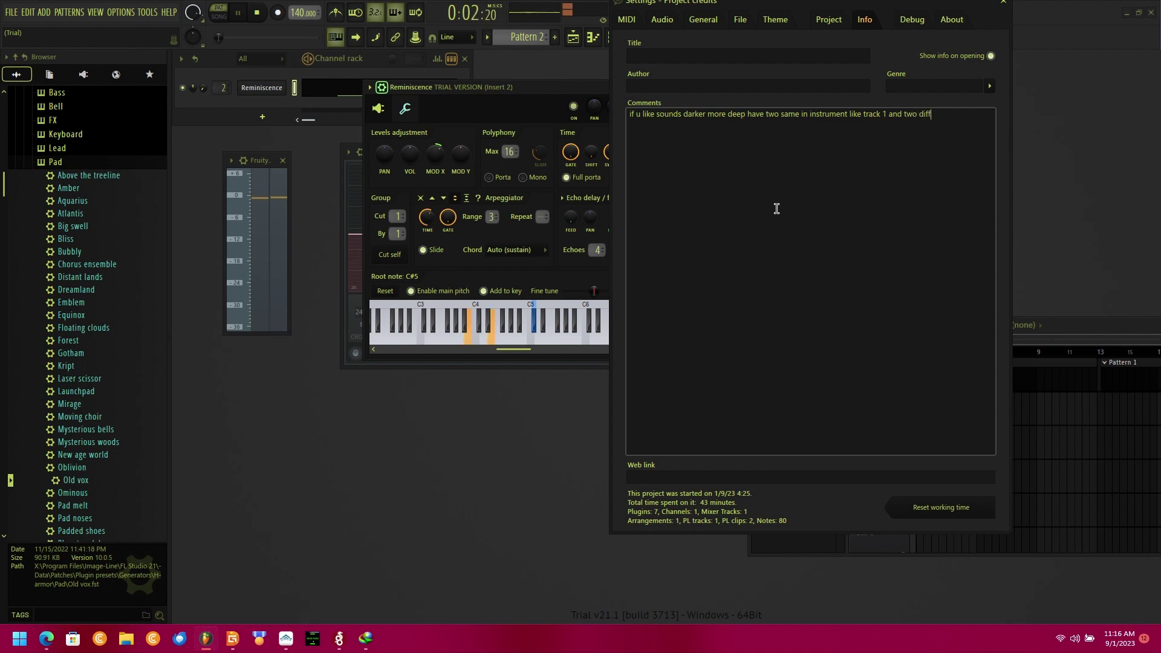
type("erent root key ")
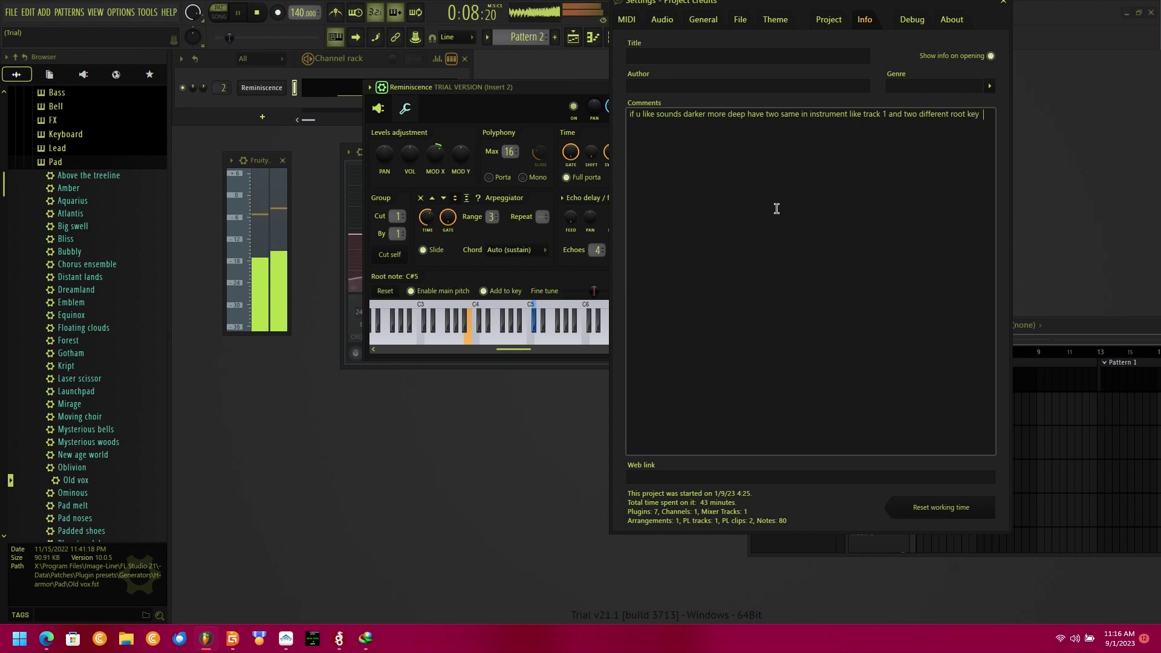
type("same notes")
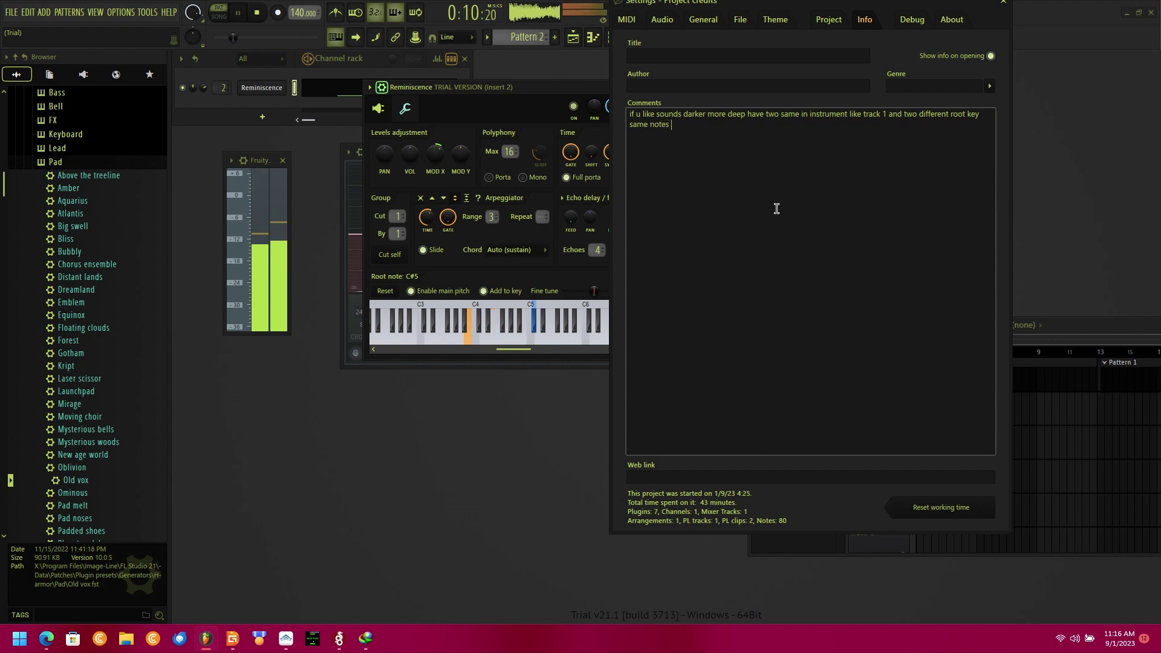
key("ctrl+a")
key("BackSpace")
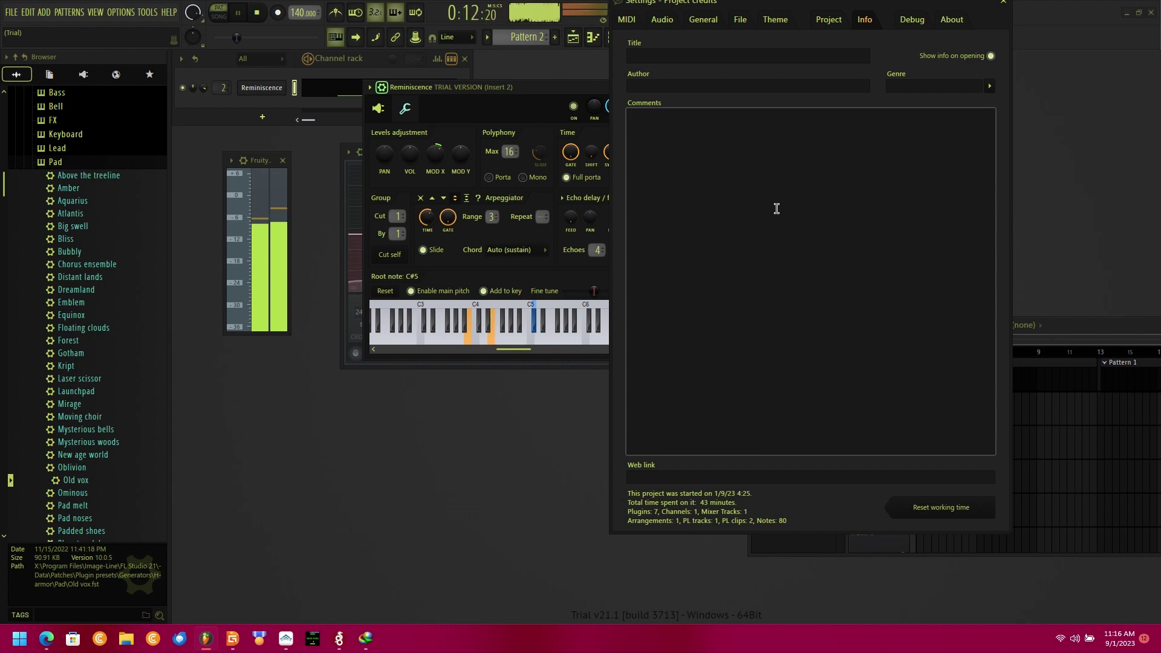
Write "nowdays i dont like doinf sampler unique sf2 later after months" in the project comments, and clear them.
type("nowdays")
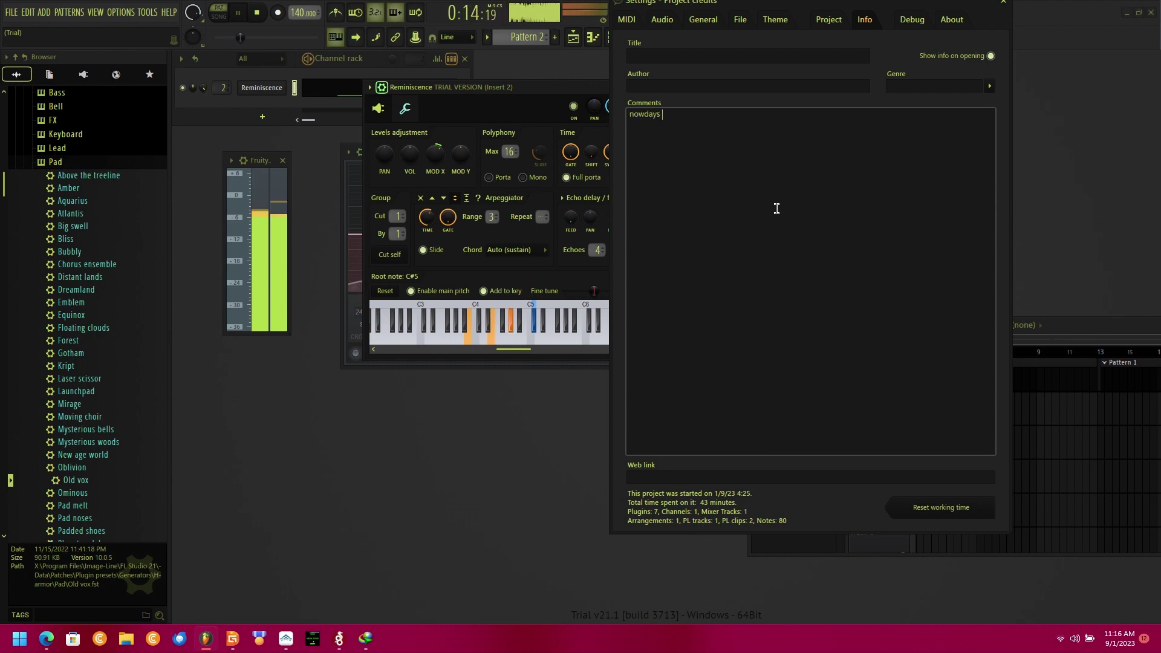
type(" i dont")
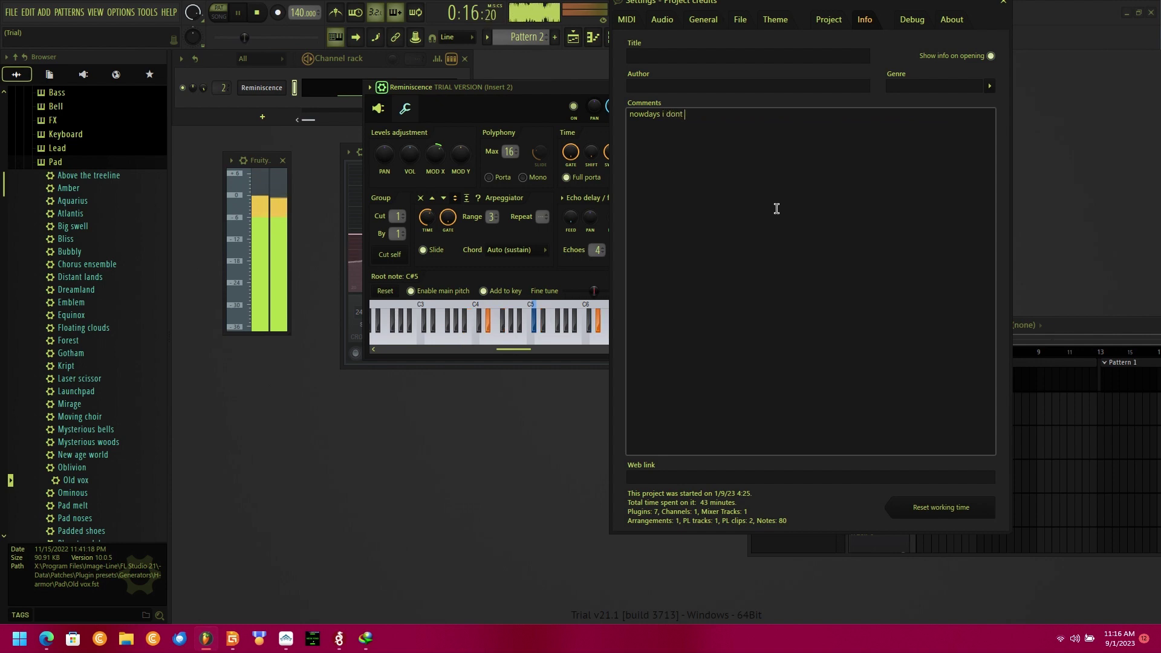
type(" like")
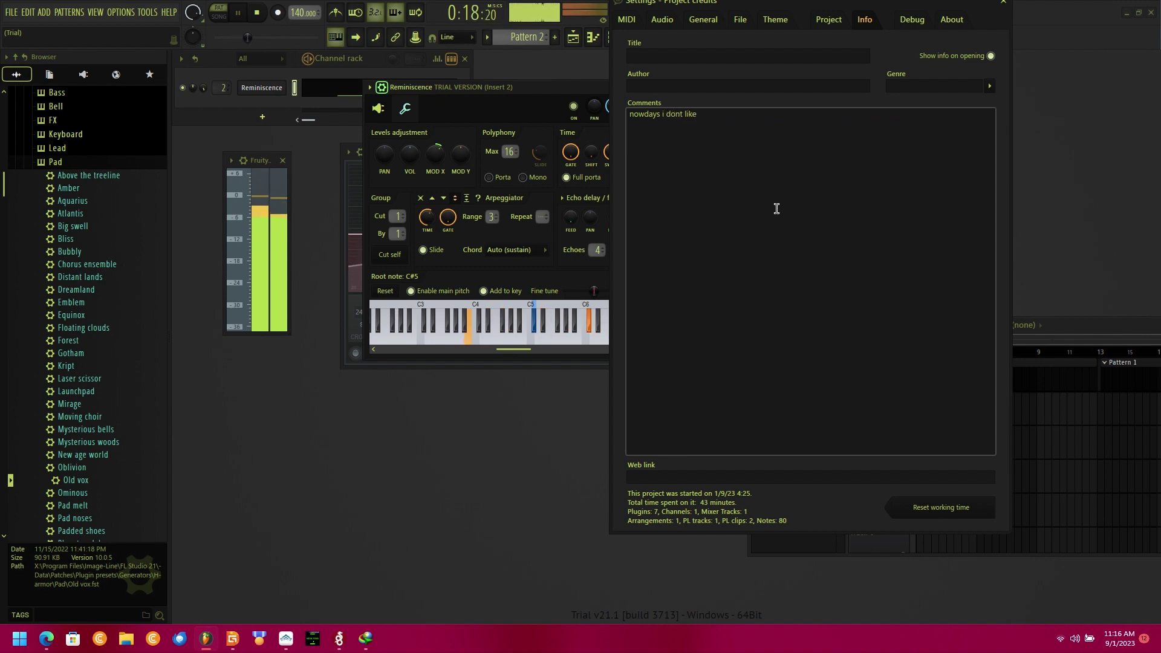
type(" doinf s")
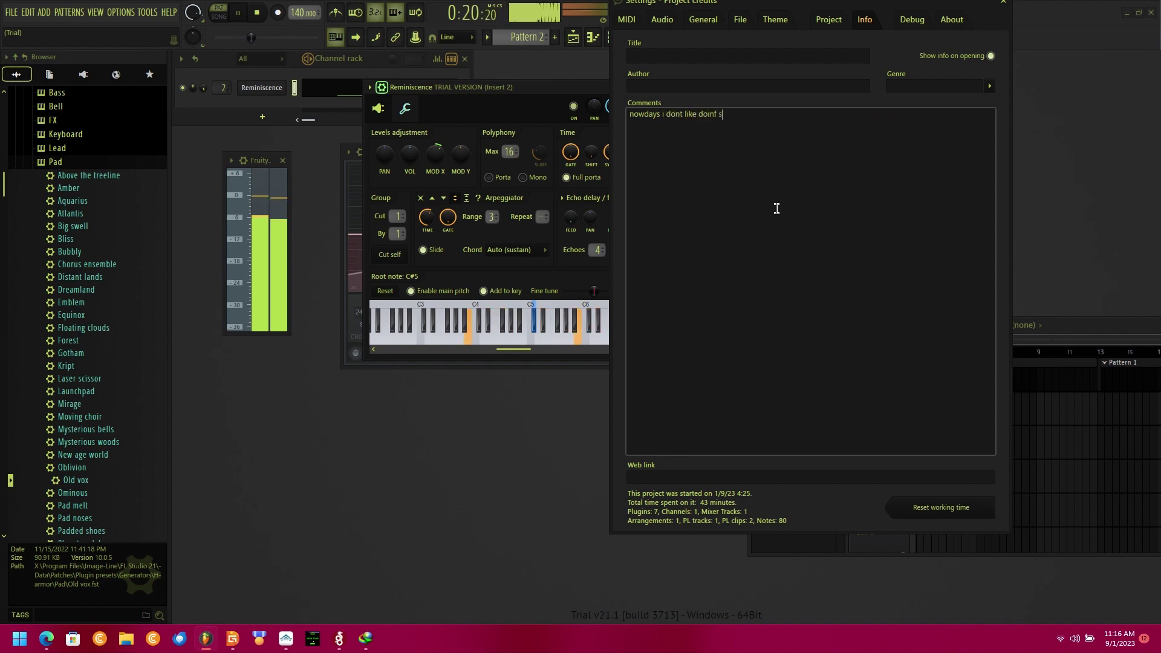
type("amplers")
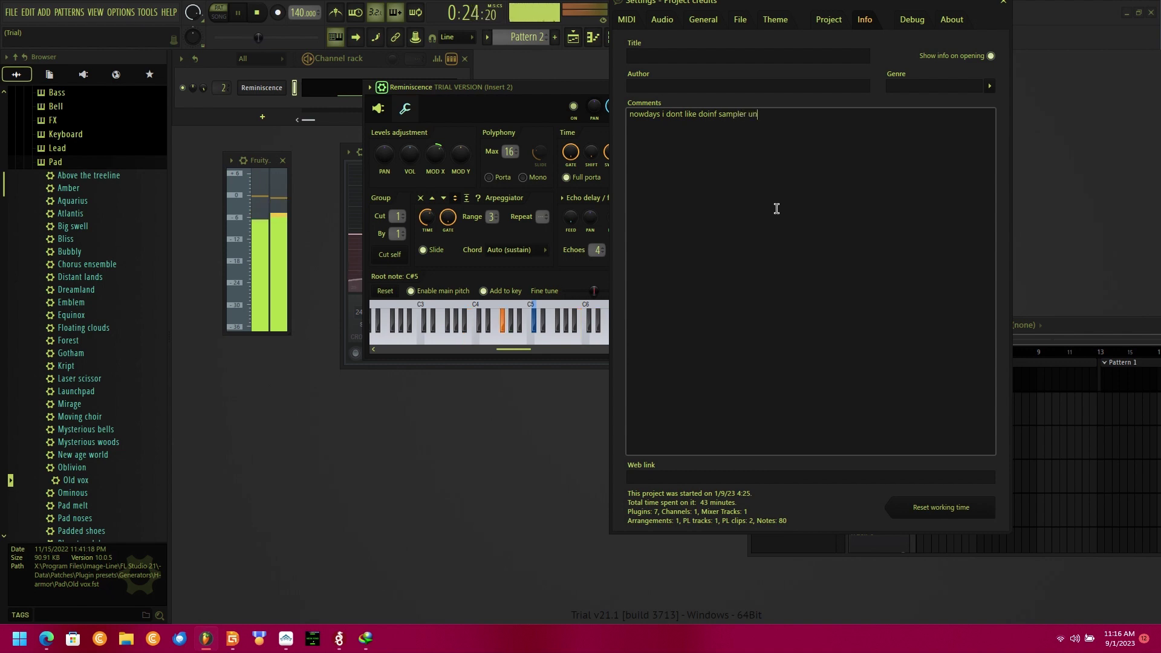
type("ique s")
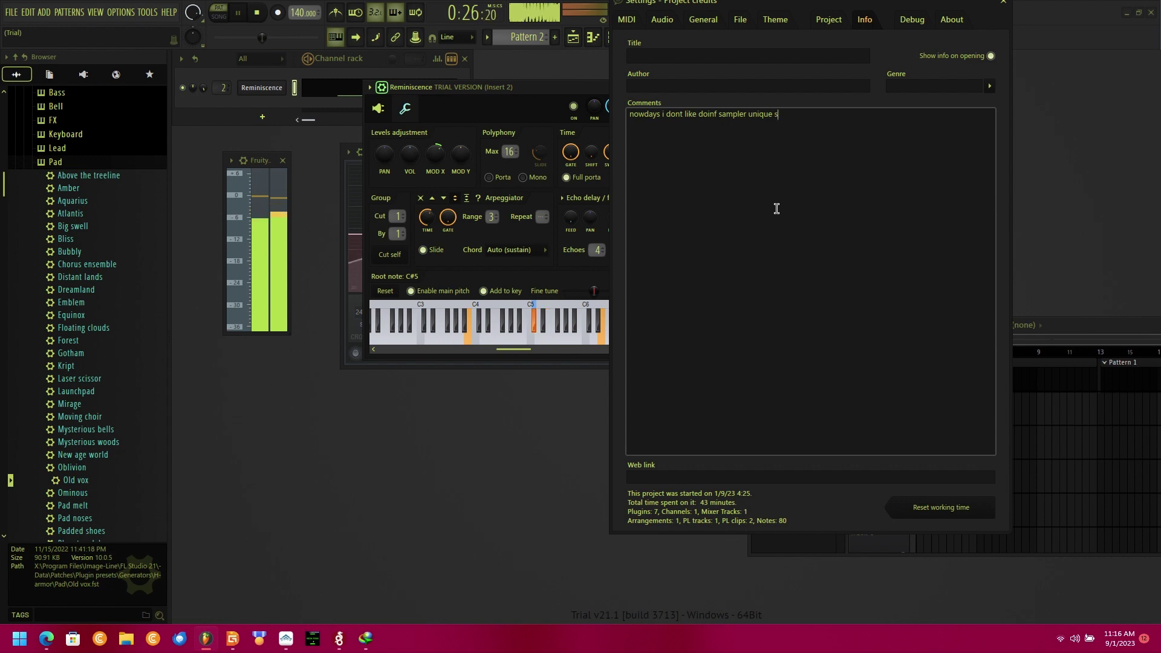
type("f2")
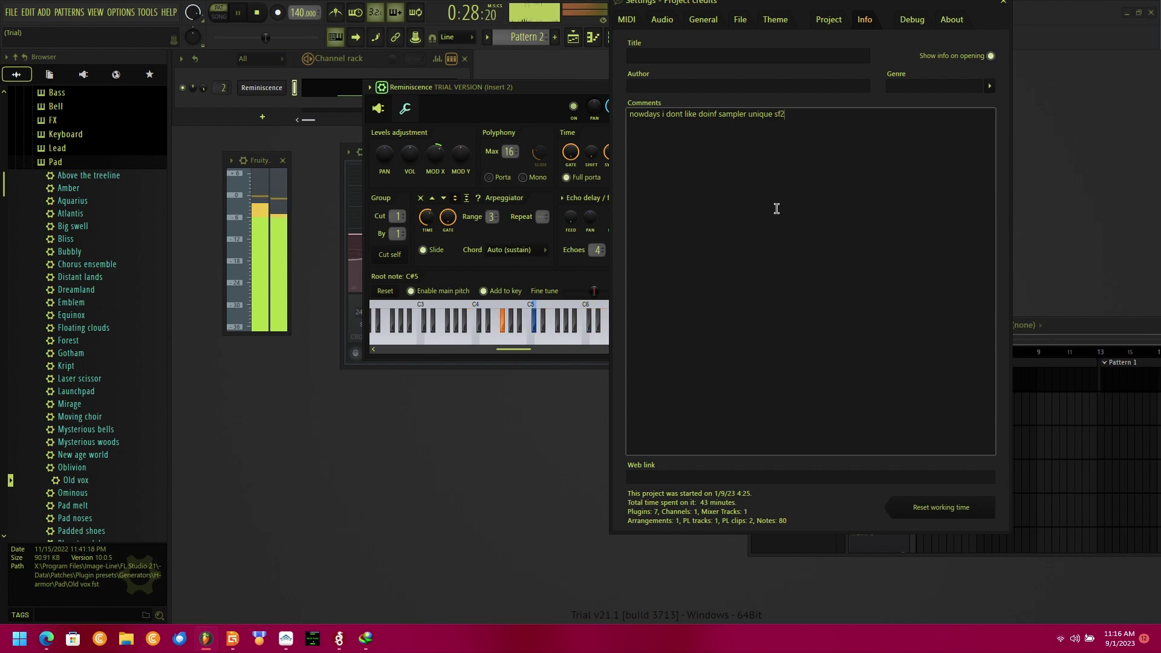
type(" later")
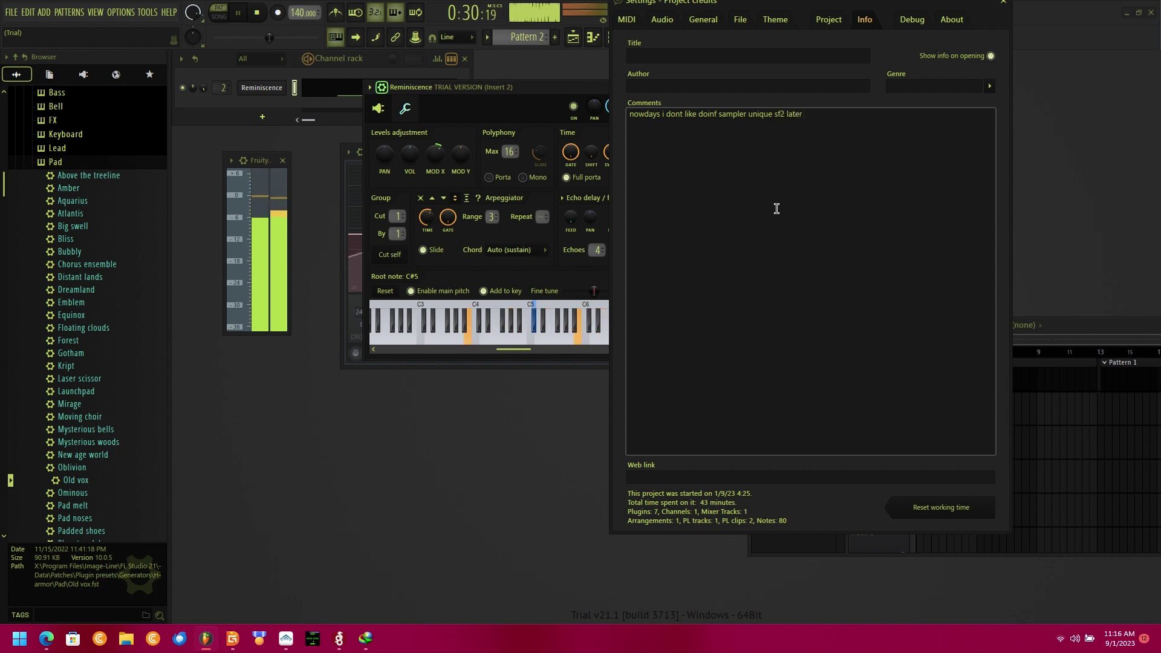
type(" after months")
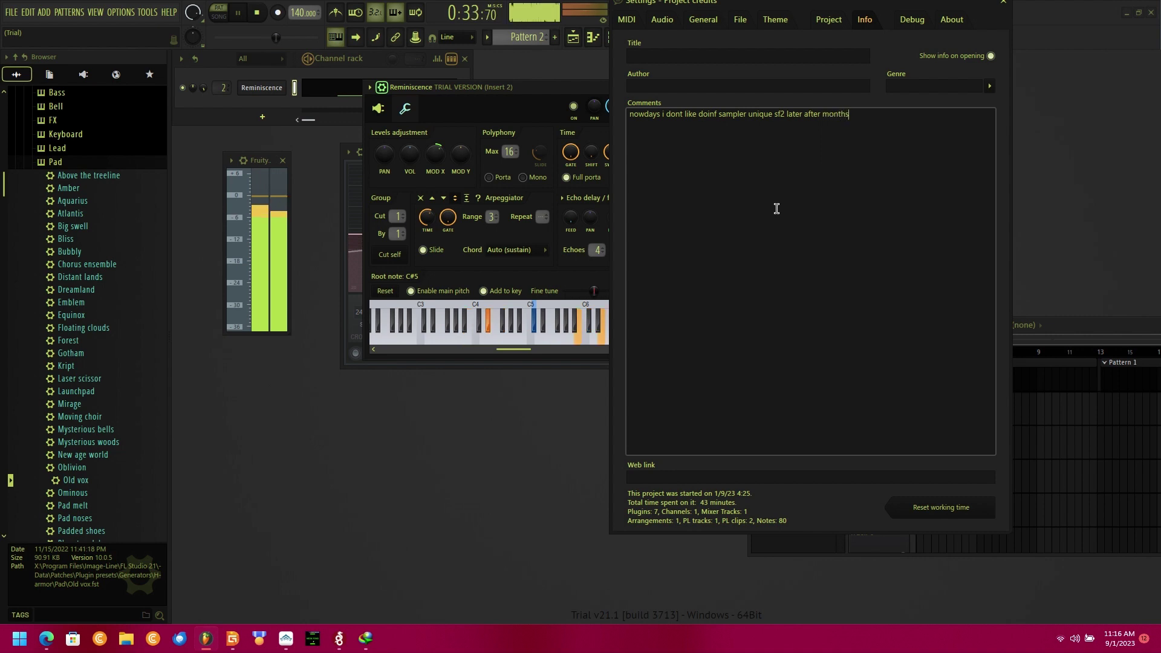
key("ctrl+a")
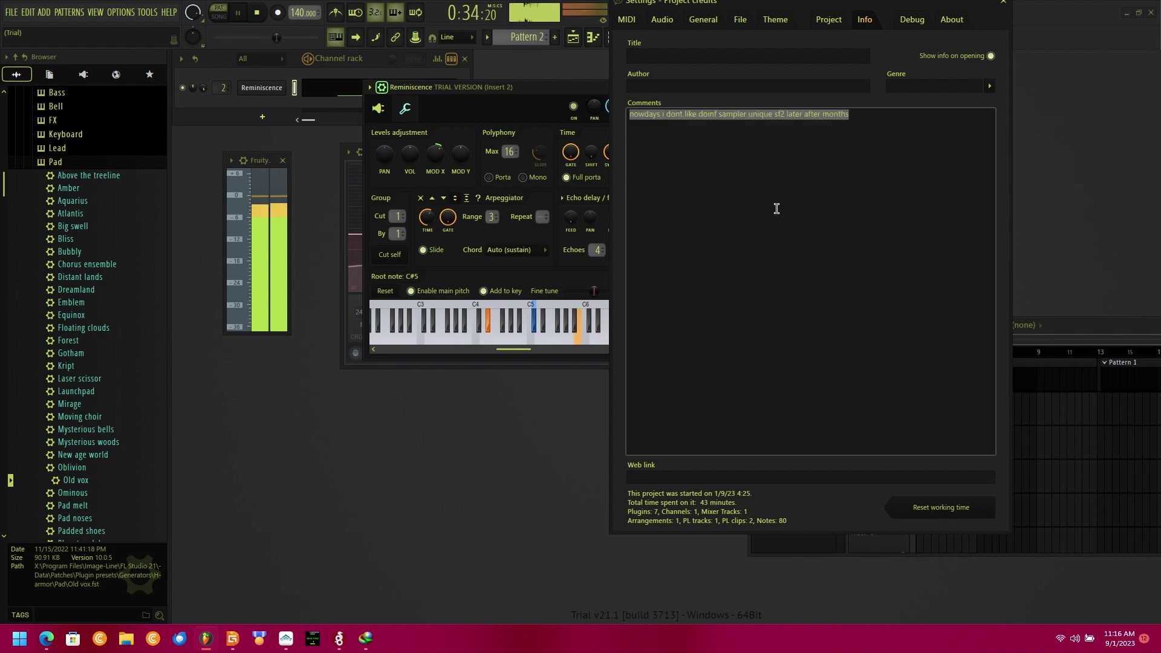
key("BackSpace")
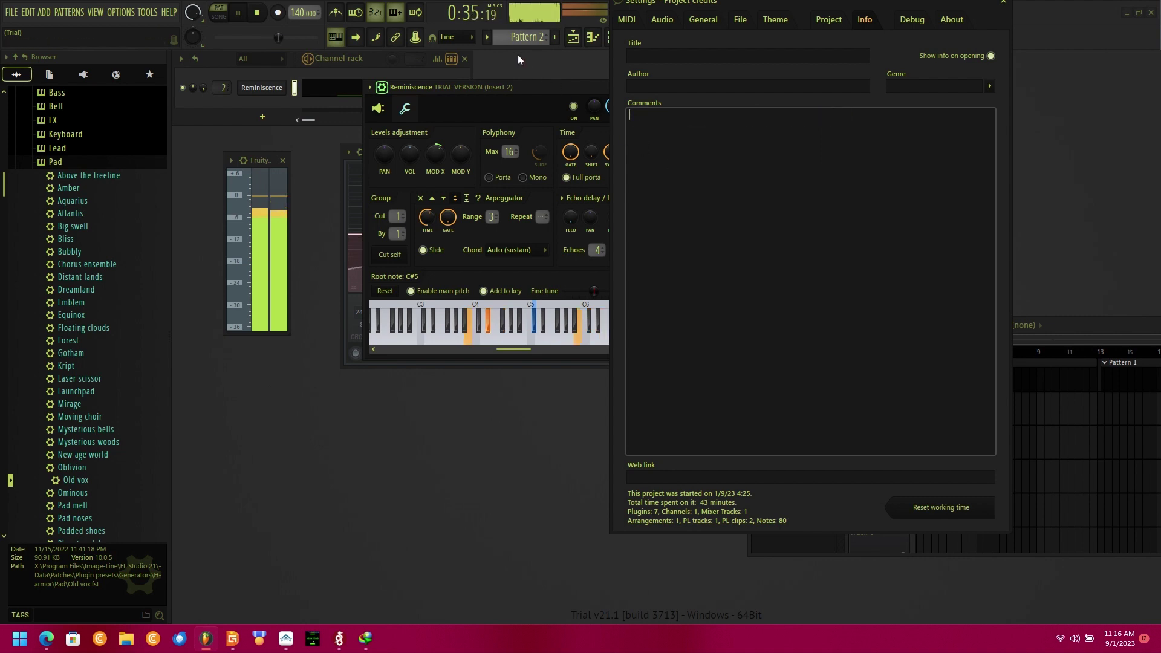
Show Harmor's synth editor, move its window up over the channel rack, and return to the channel's miscellaneous functions.
left_click(378, 108)
left_click_drag(379, 109, 182, 237)
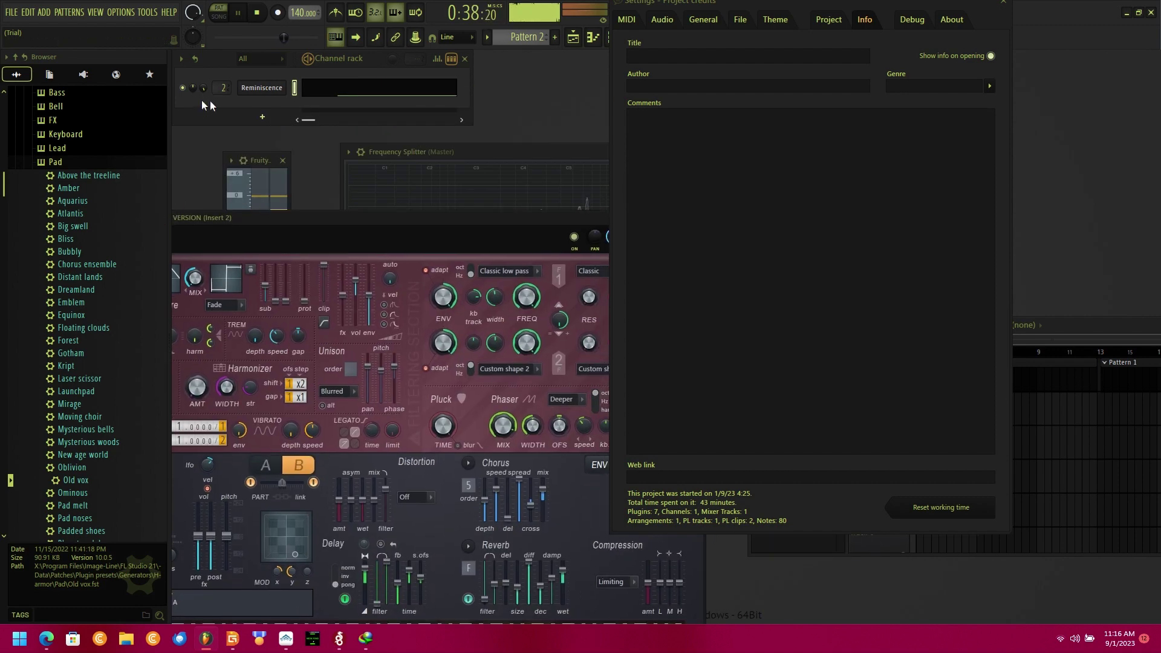
left_click_drag(319, 226, 444, 59)
left_click(334, 69)
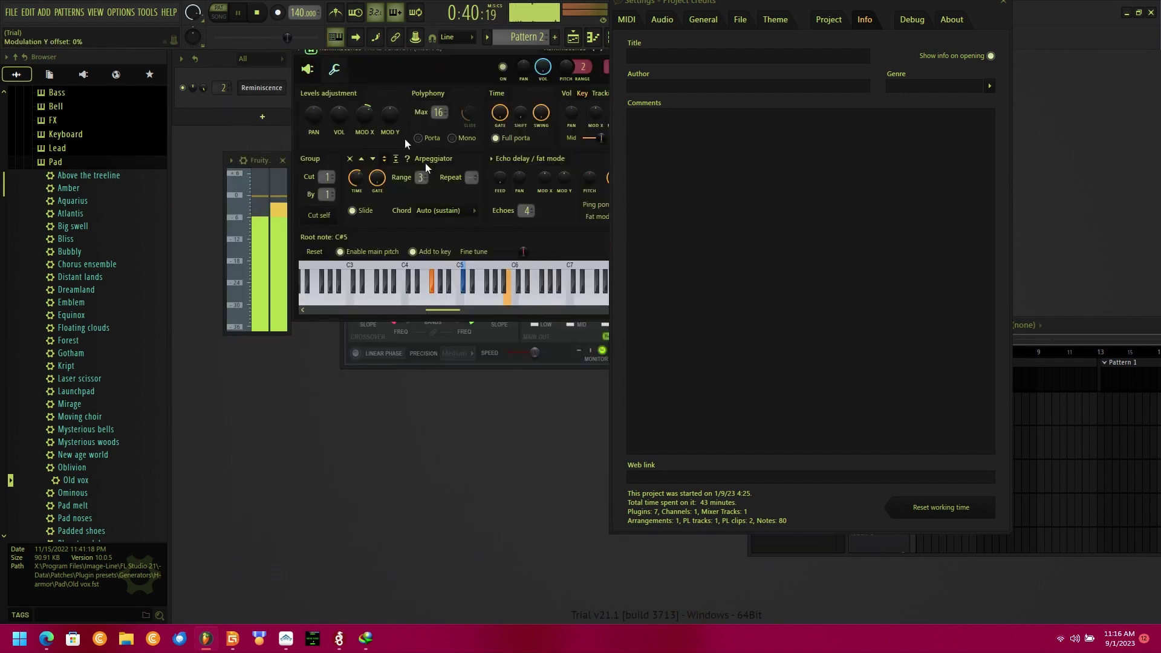
Try B6, D5 and F#6 as the channel's root note, and set it back to C#5.
right_click(567, 299)
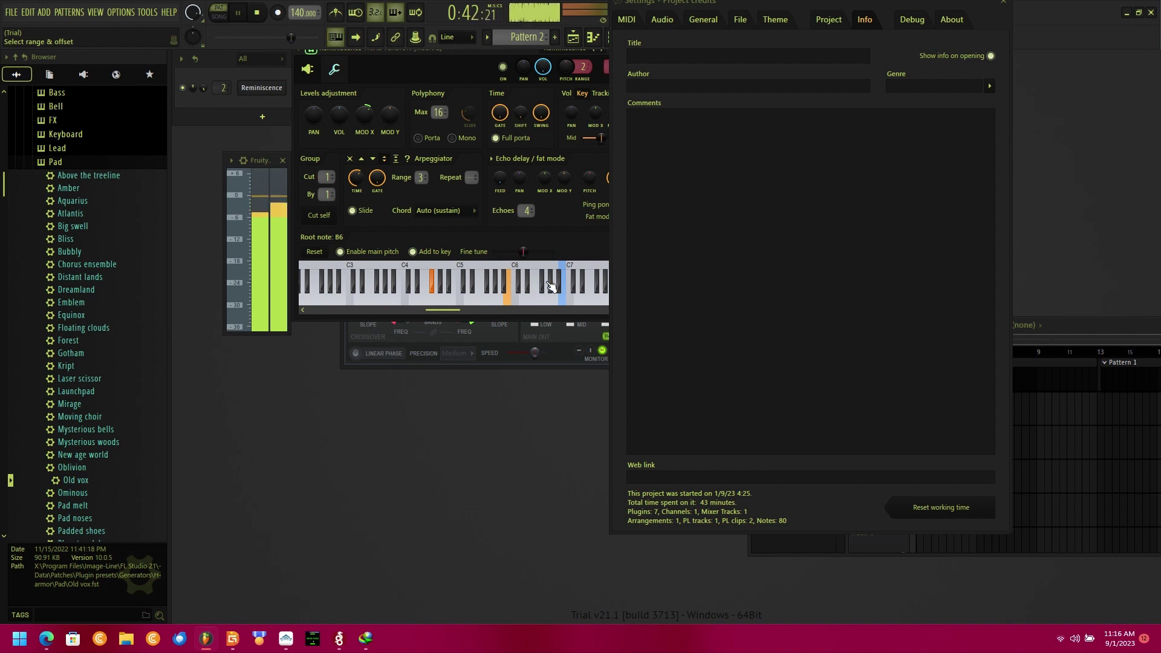
right_click(469, 285)
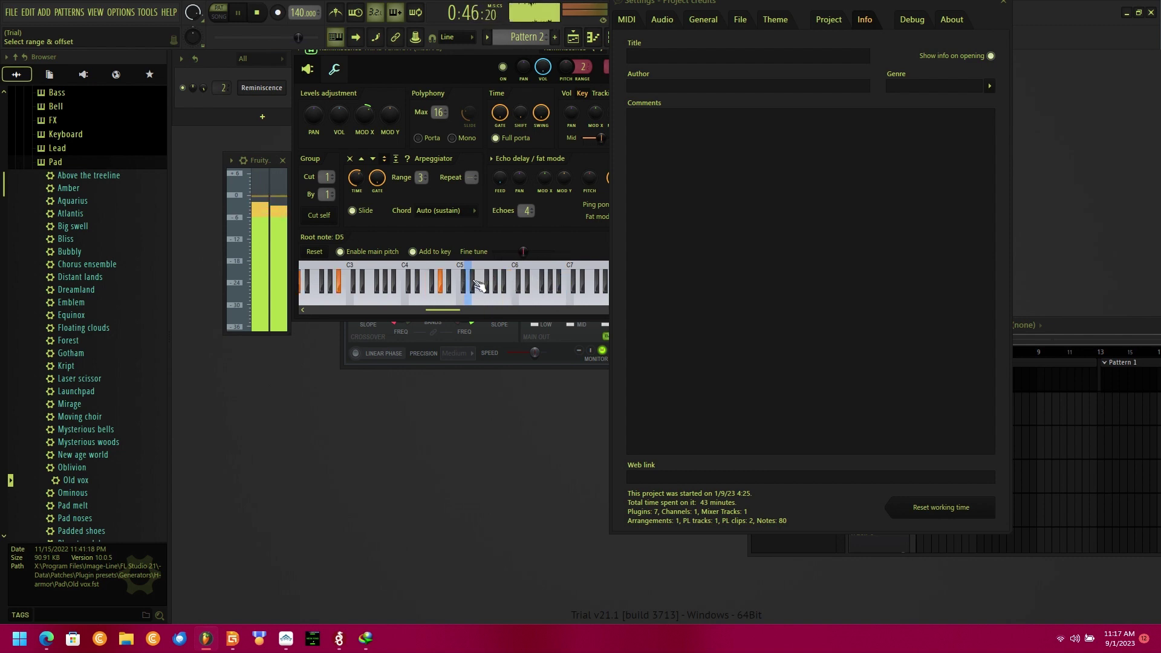
right_click(543, 284)
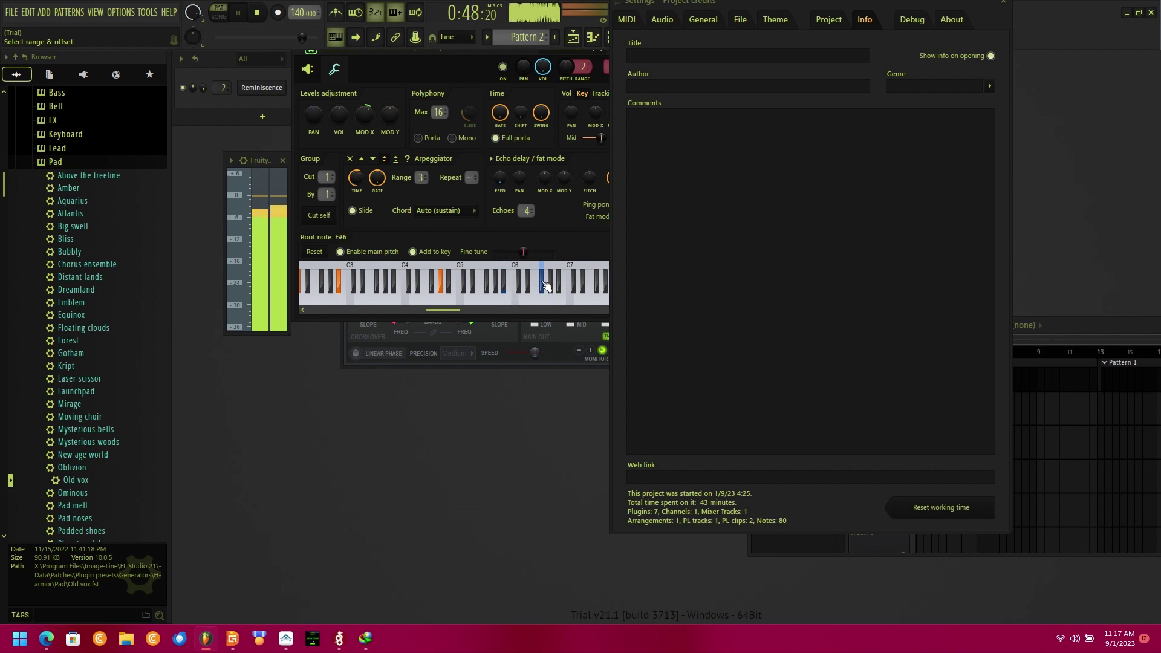
right_click(466, 284)
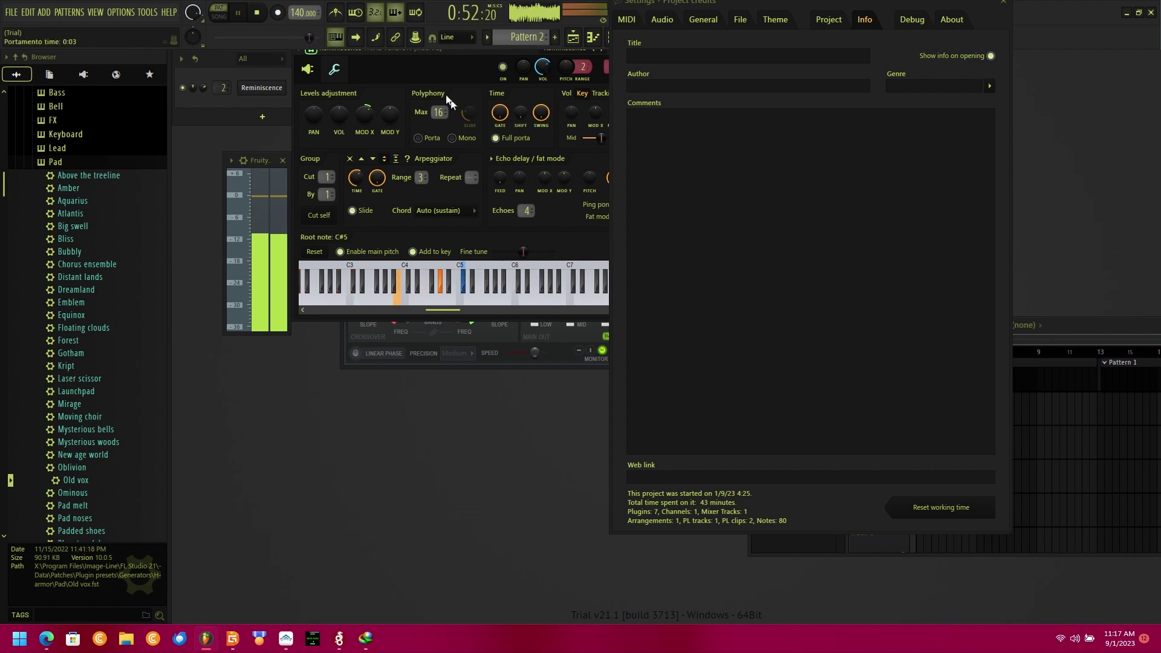
Move the Reminiscence window down clear of the channel rack, and begin a project comment with "and place both in differnt location in".
left_click_drag(433, 51, 354, 185)
left_click(745, 242)
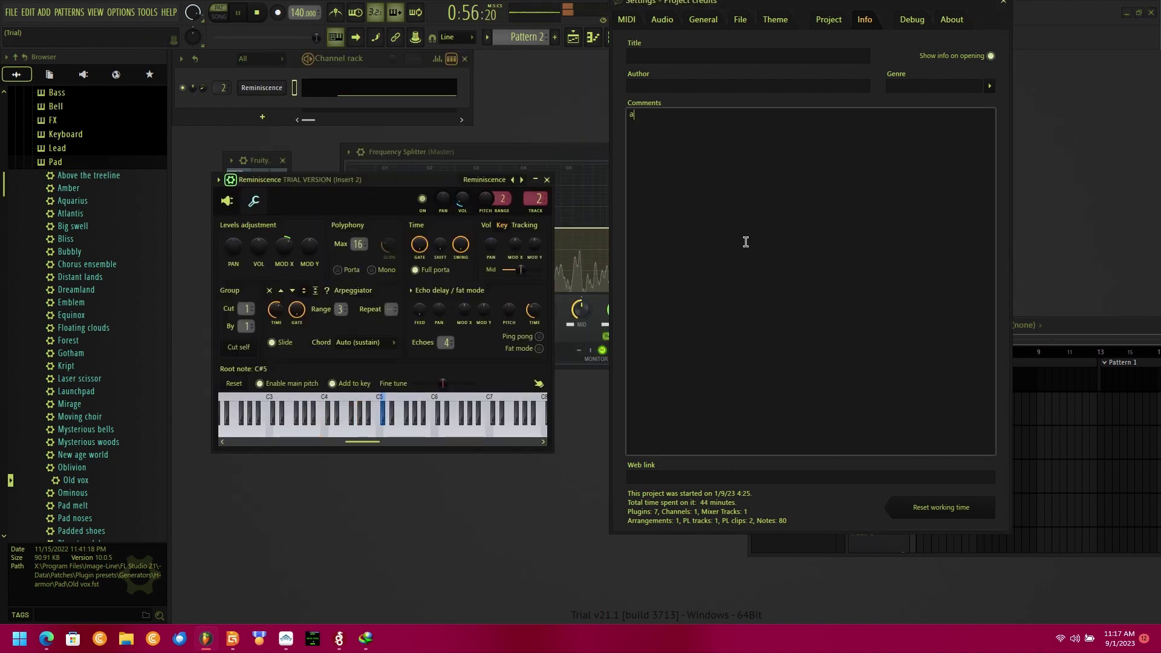
type("and pla")
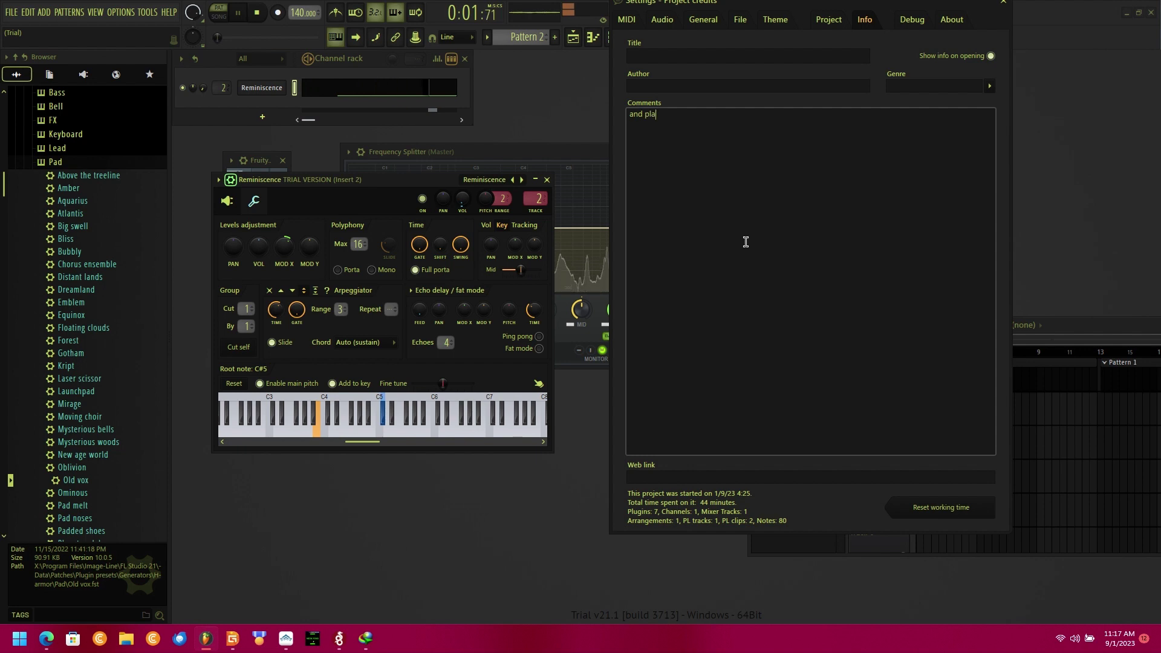
type("ce both ")
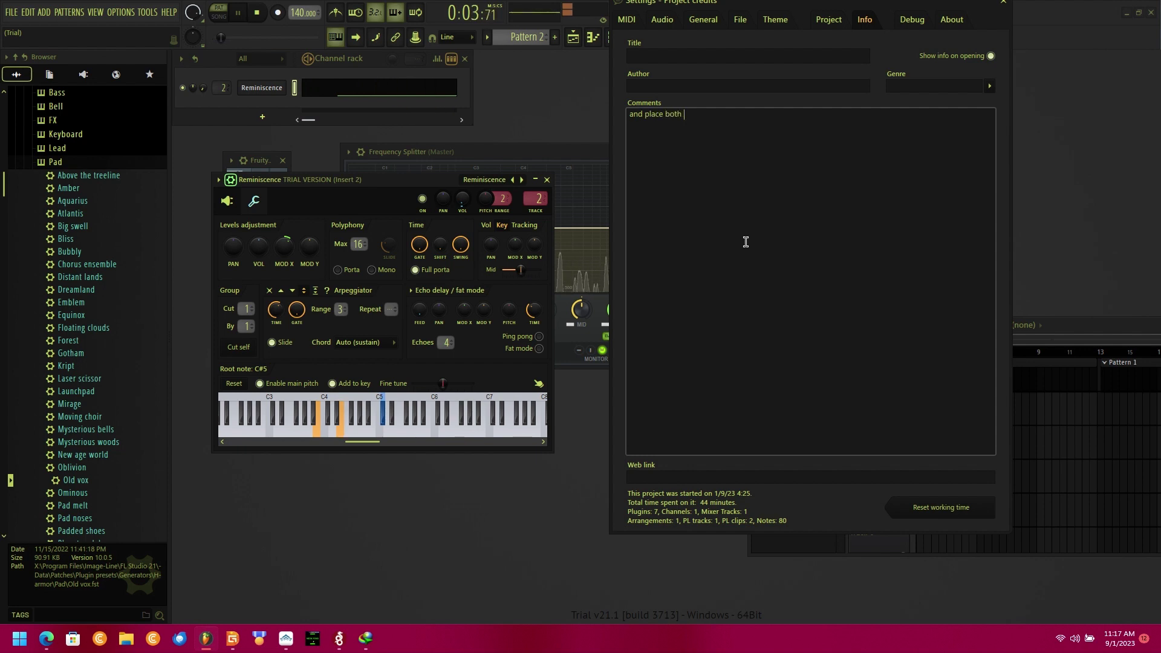
type("in differn")
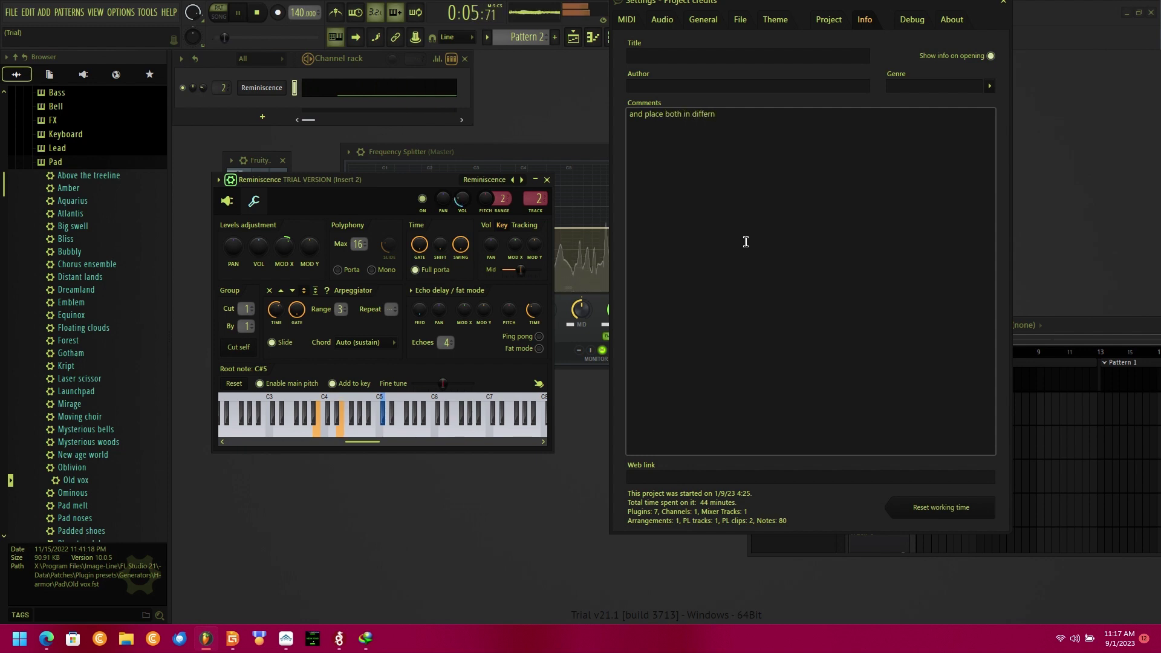
type("t")
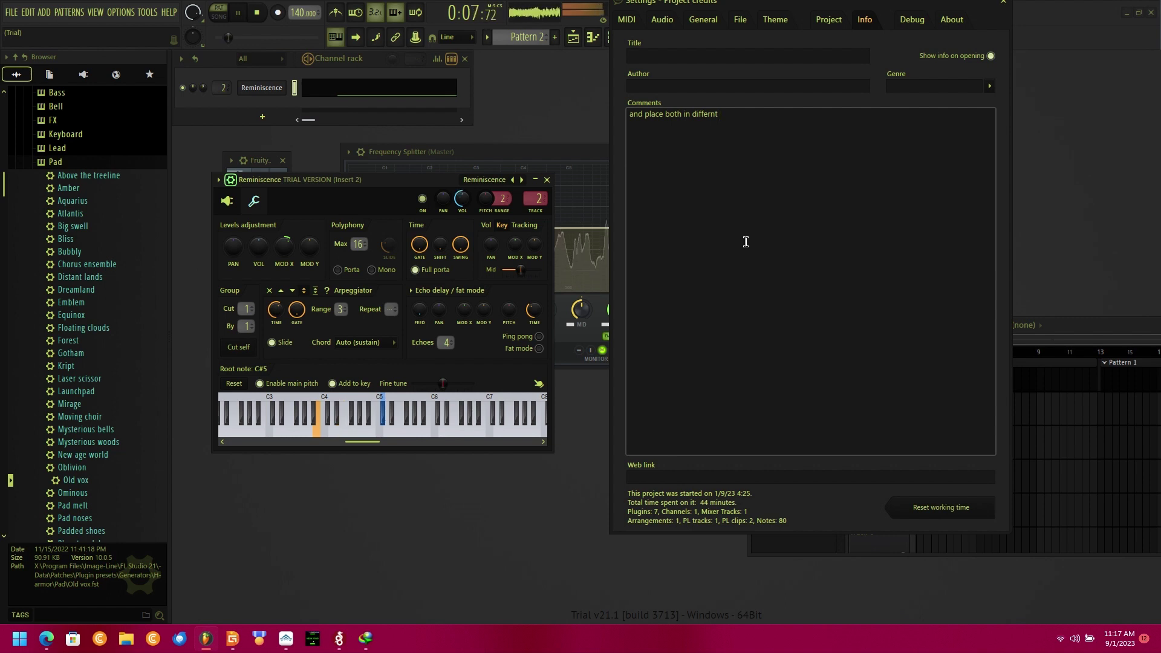
type(" lo")
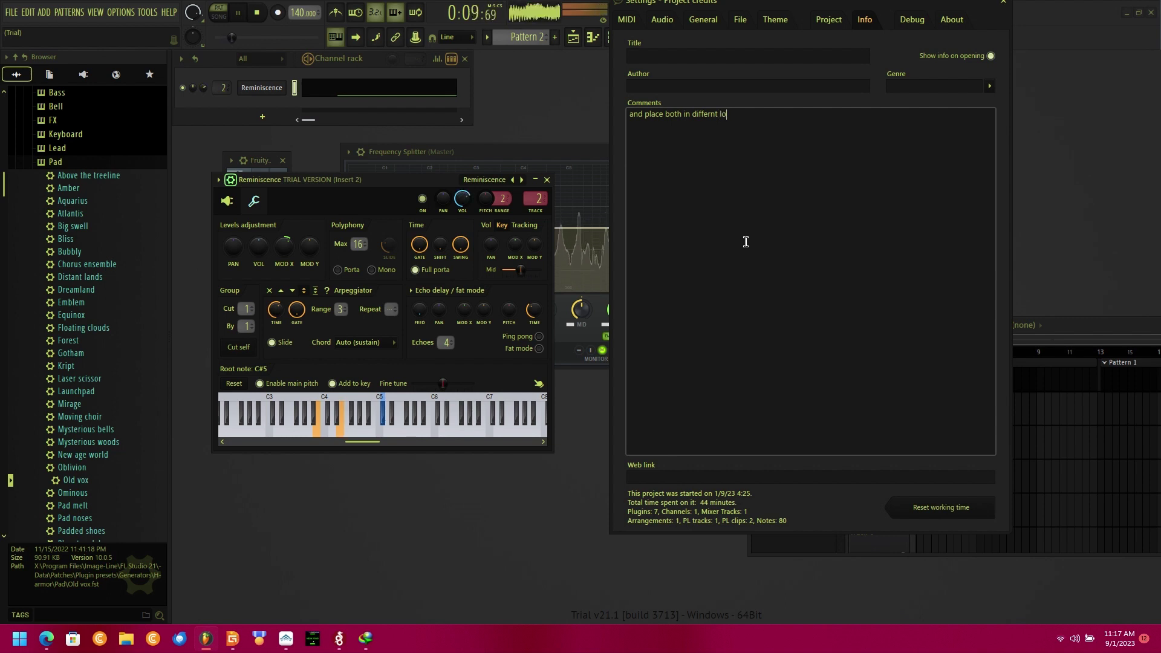
type("cation i")
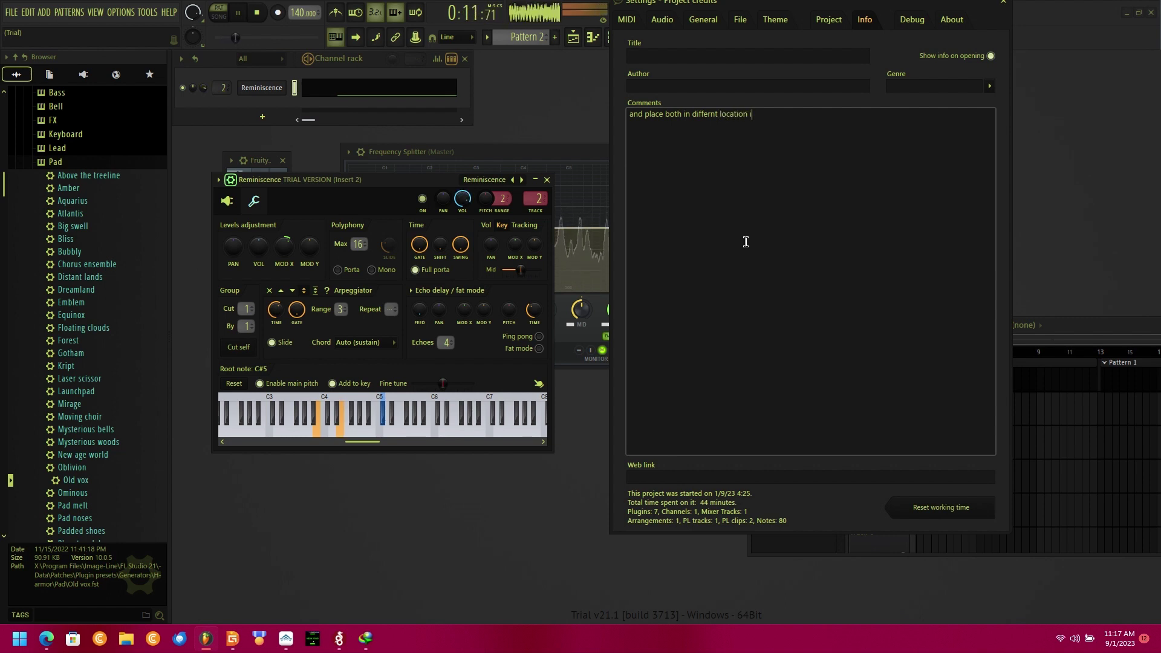
type("n ")
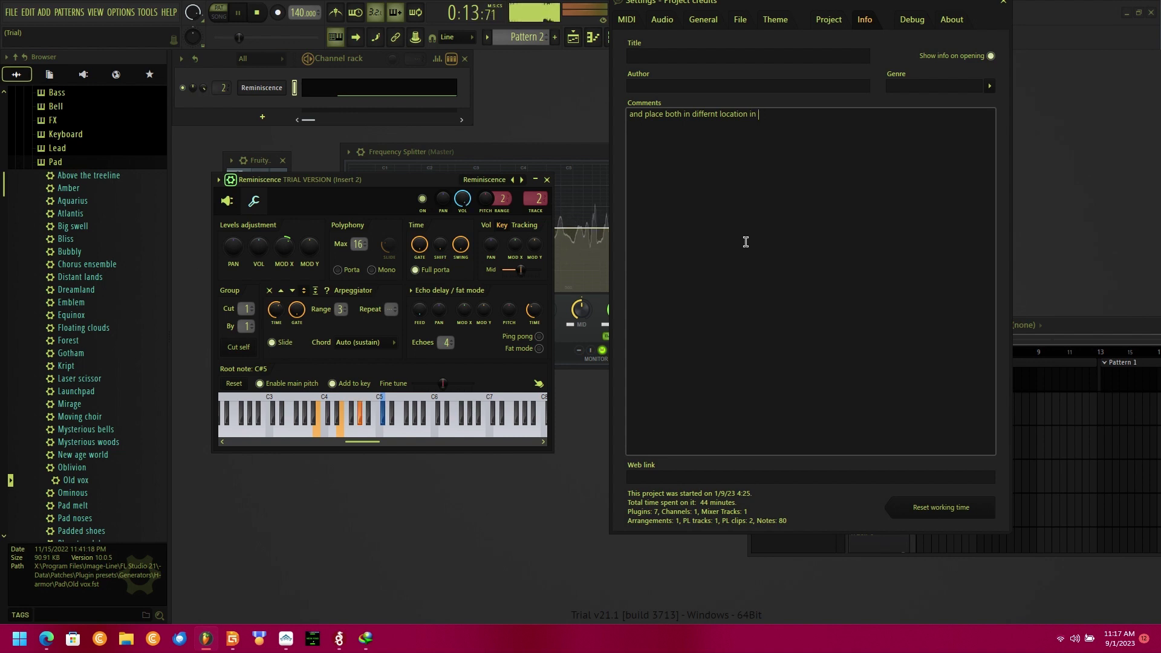
Finish the comment with "360 sphere of ur own mind", and clear the whole comments field.
type("360 ")
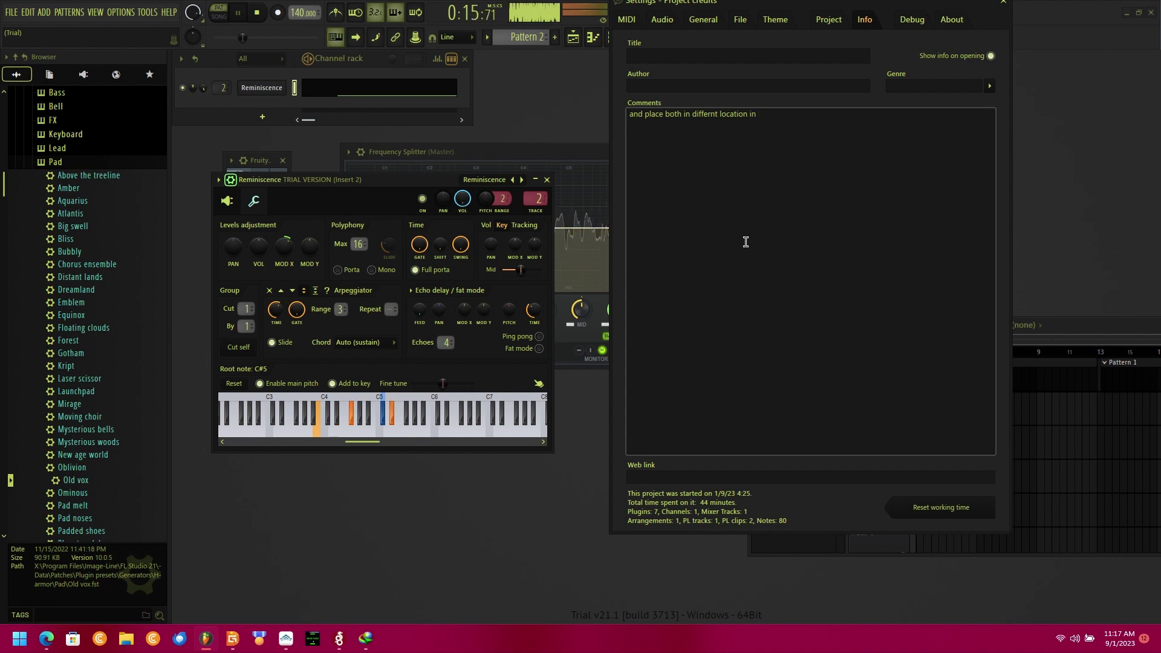
type("s")
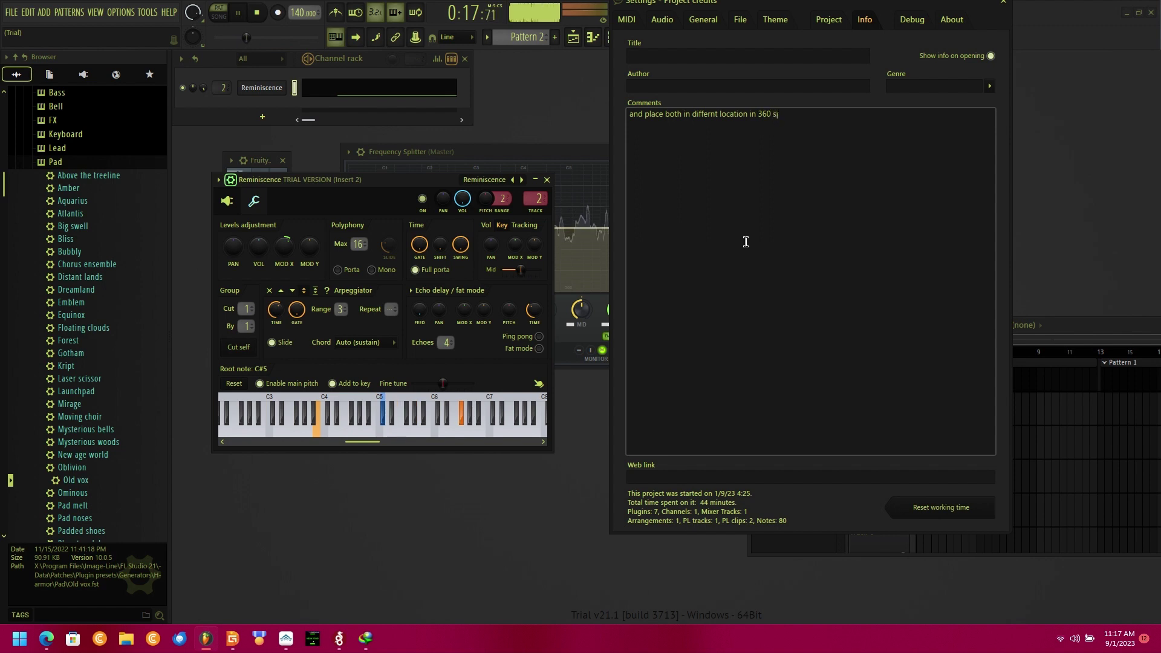
type("phere o")
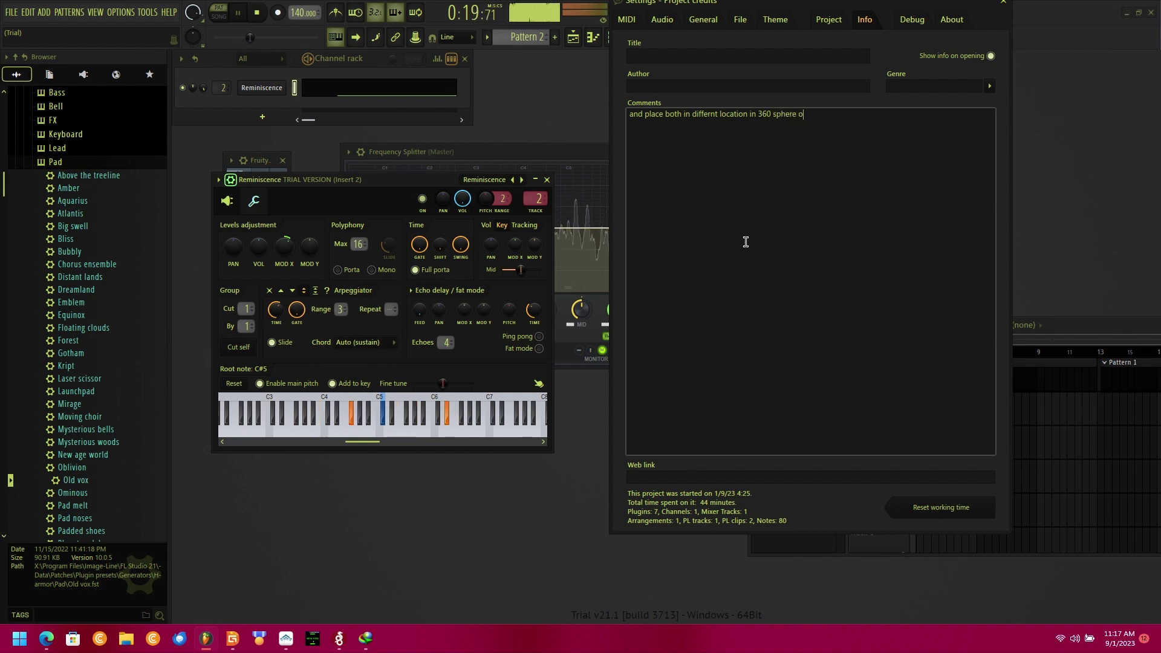
type("f ur own mind")
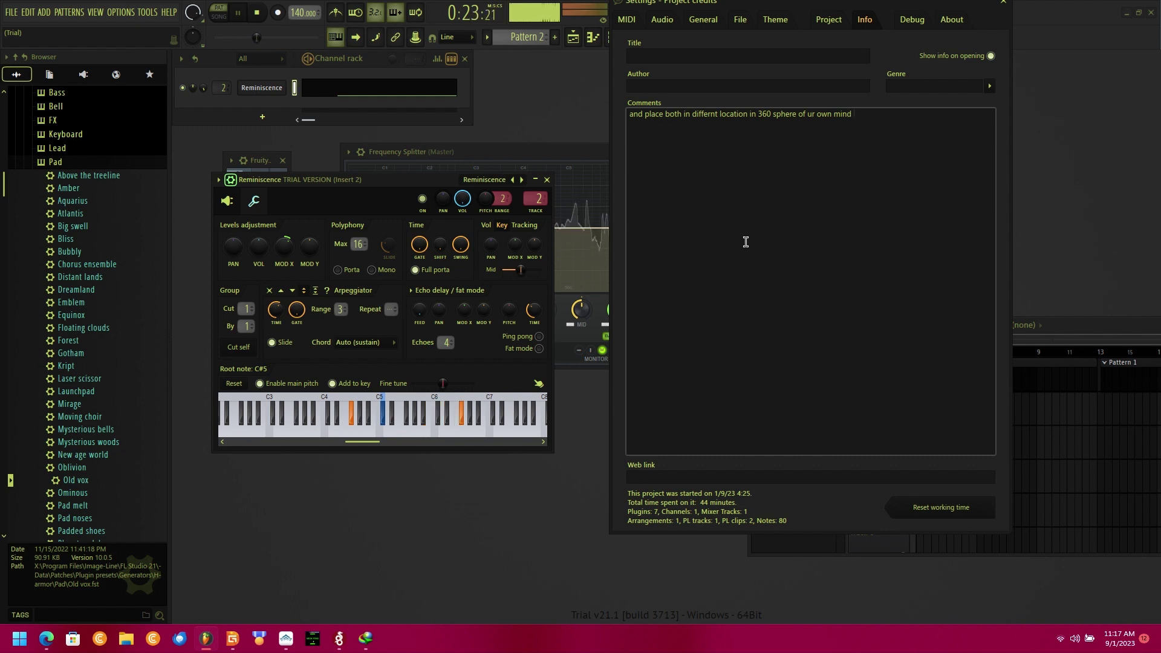
key("ctrl+a")
key("BackSpace")
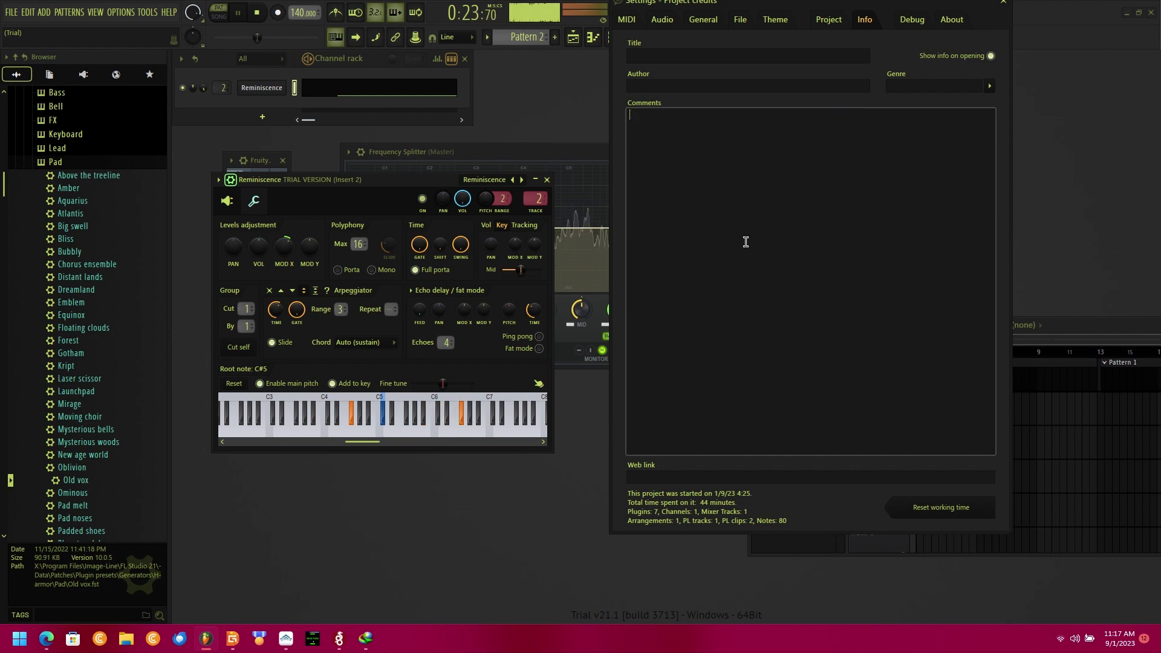
Move the Reminiscence window up below the channel rack, and close and reopen the settings on the project info.
left_click_drag(401, 180, 449, 119)
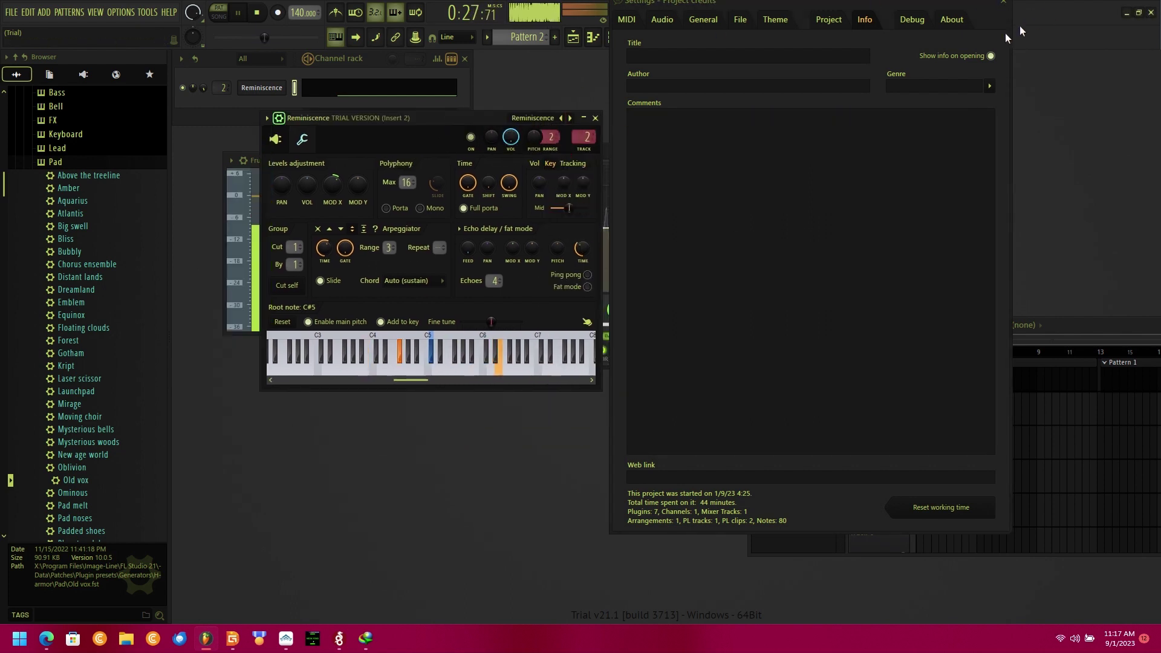
left_click(1001, 5)
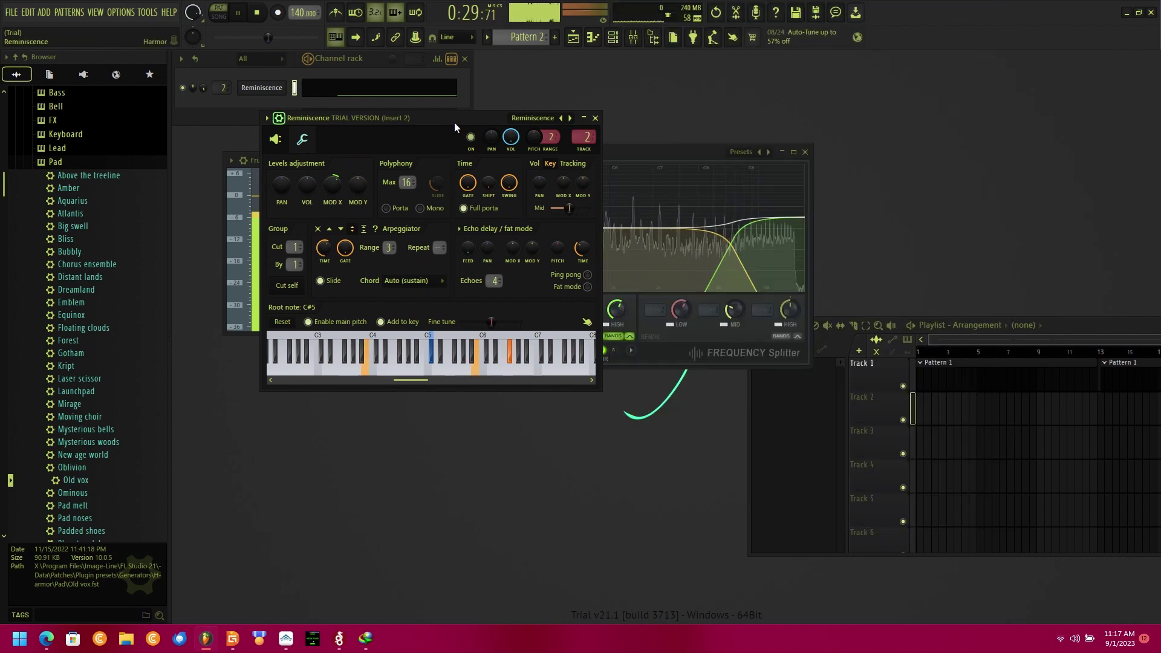
left_click(124, 13)
left_click(143, 50)
left_click(775, 20)
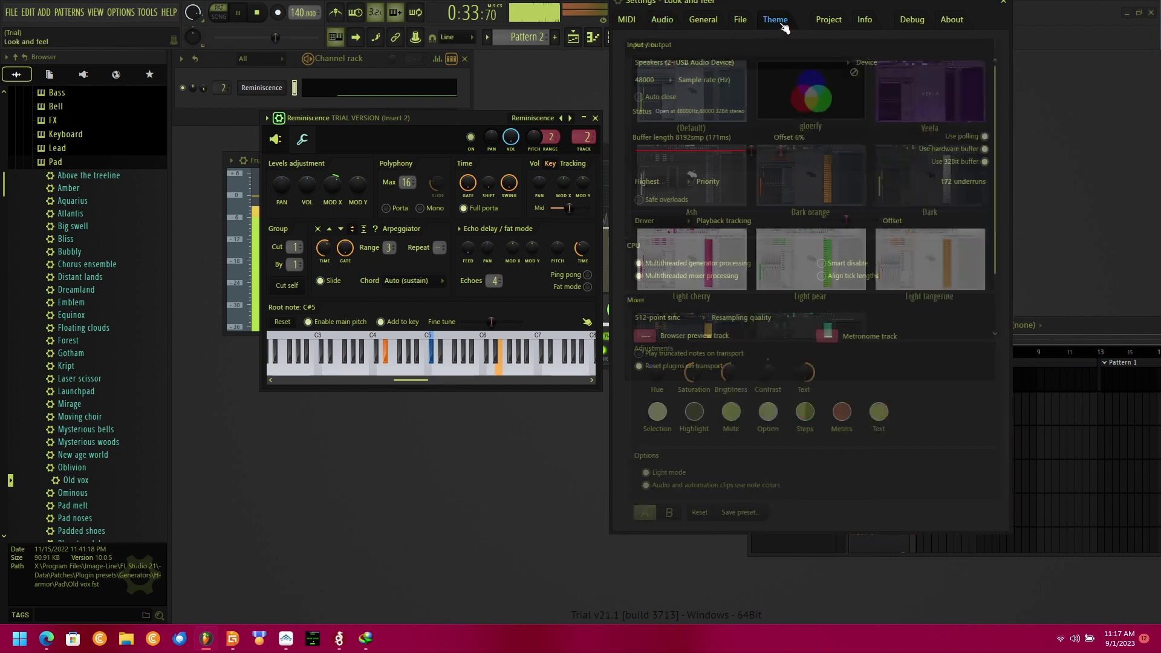
left_click(864, 19)
Write short project comments including "sometimes" and "lot in piano li", and clear them.
left_click(782, 258)
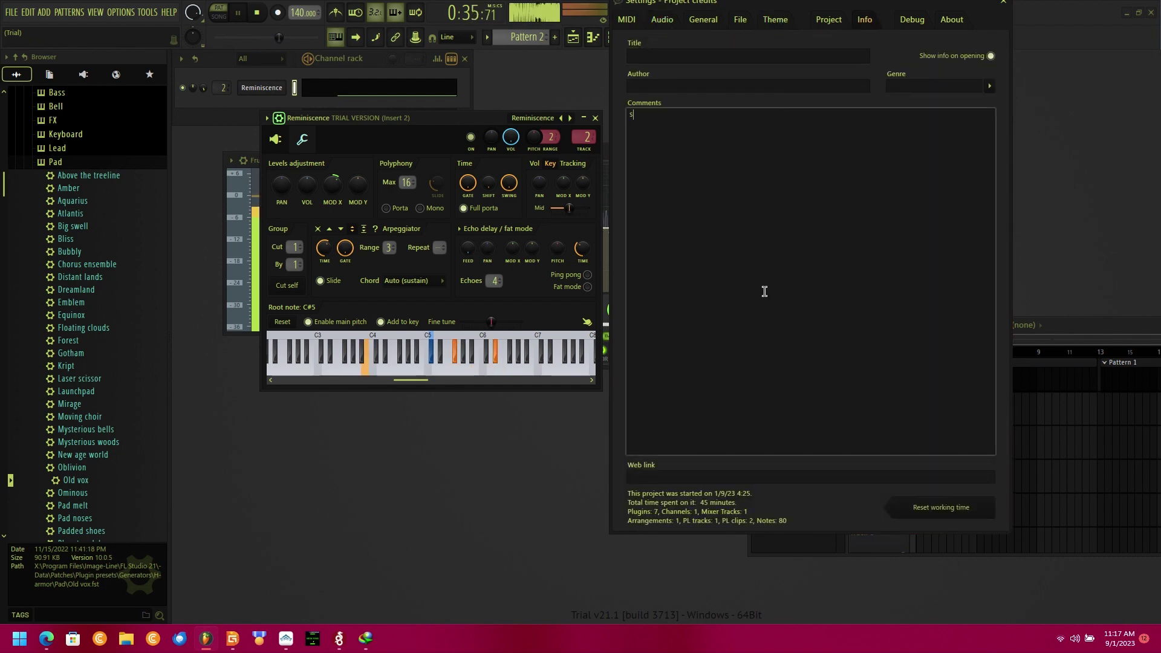
type("sometimes")
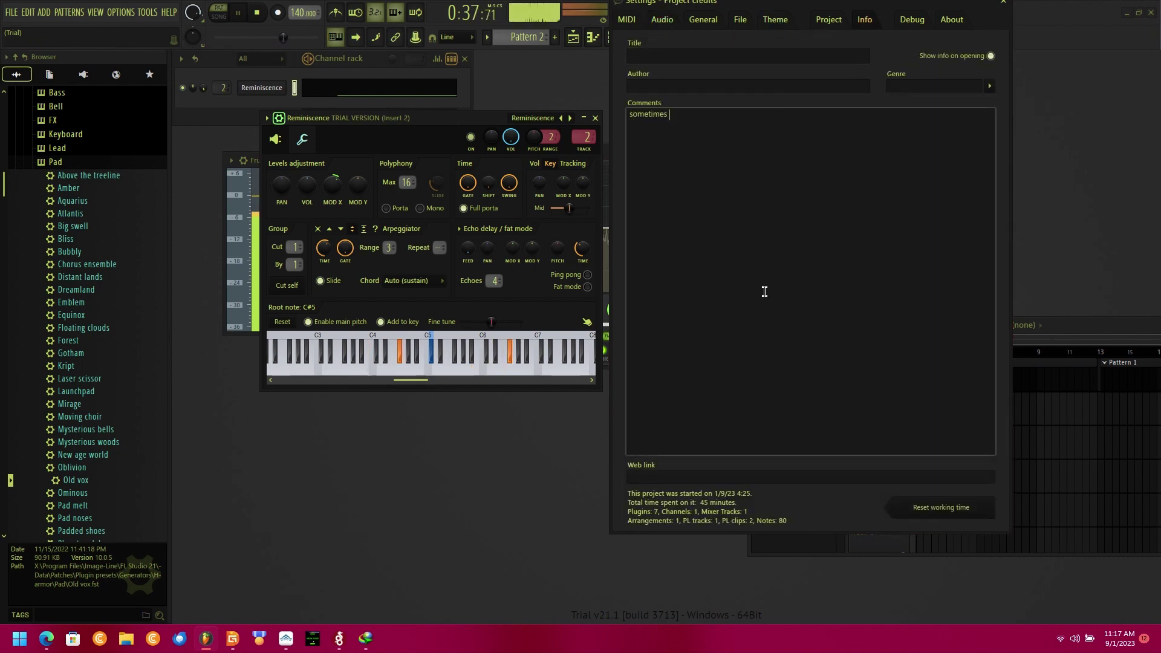
type(" coll")
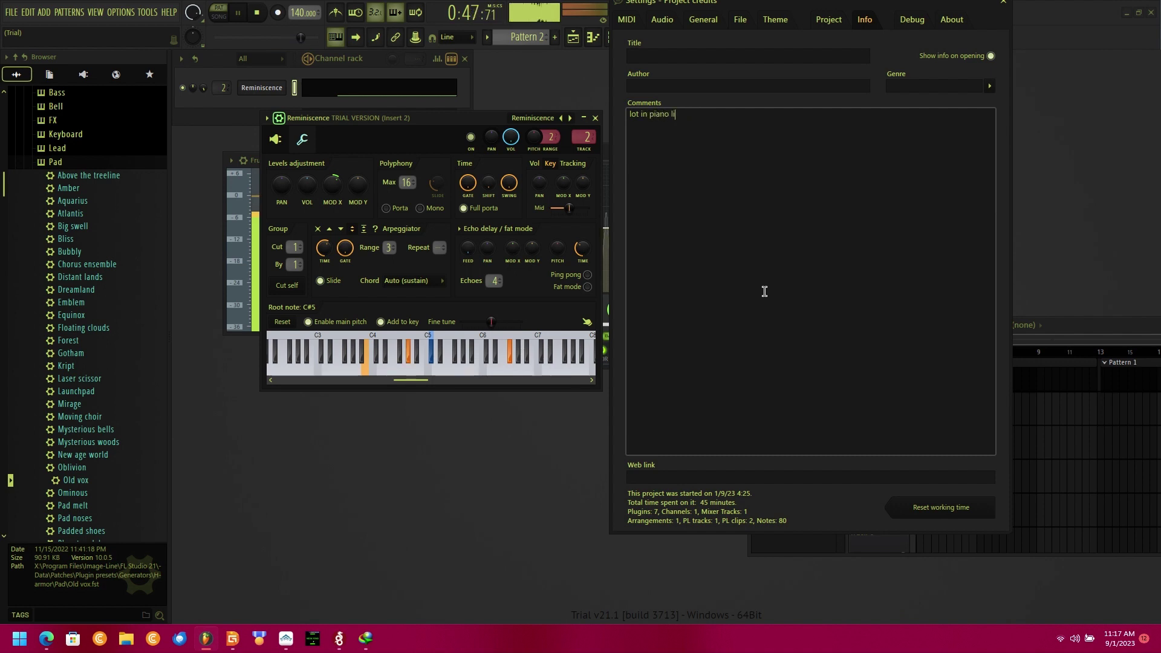
key("ctrl+a")
key("BackSpace")
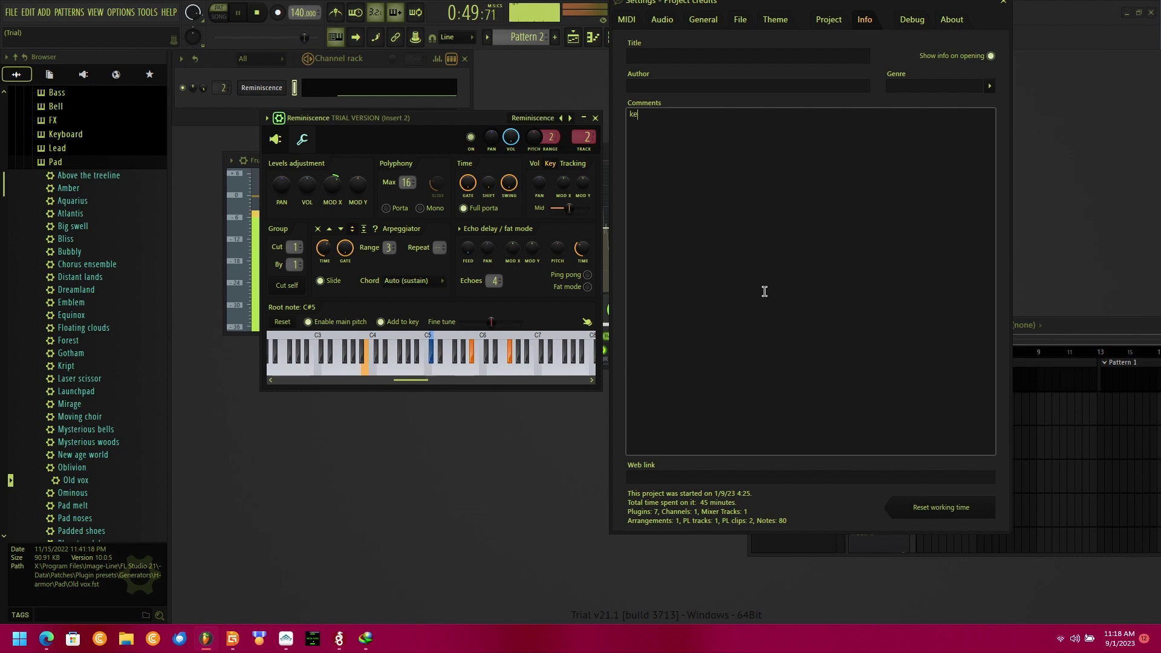
Write "key synths" in the project comments, dismiss the Save as dialog, and clear the text.
type("key synths")
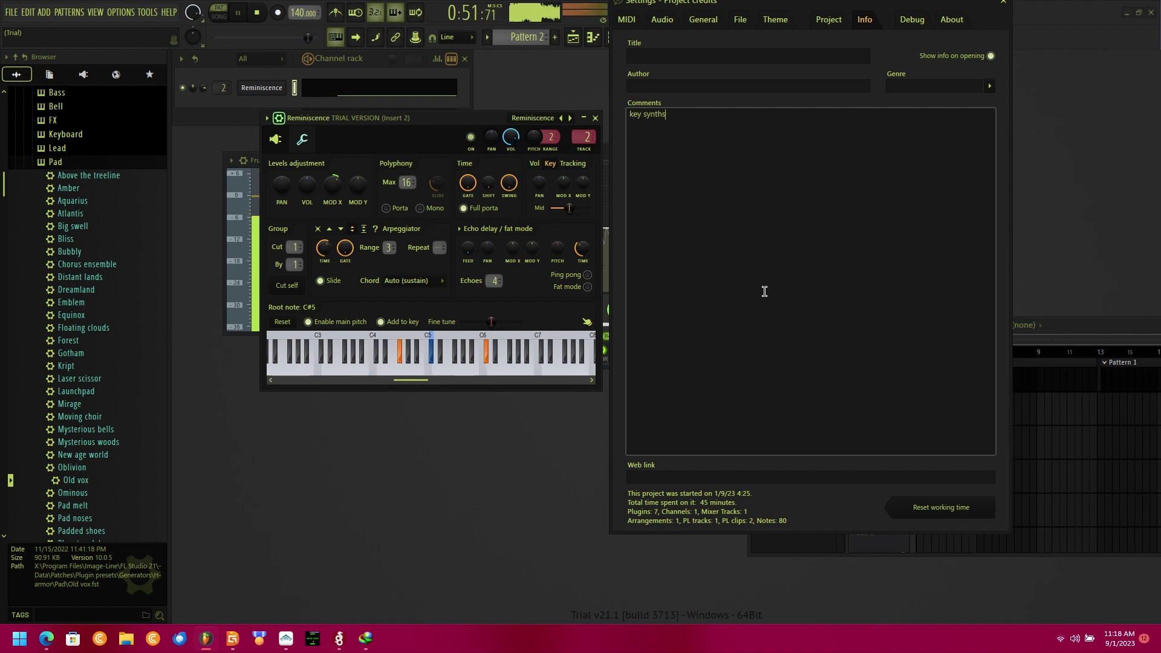
key("ctrl+s")
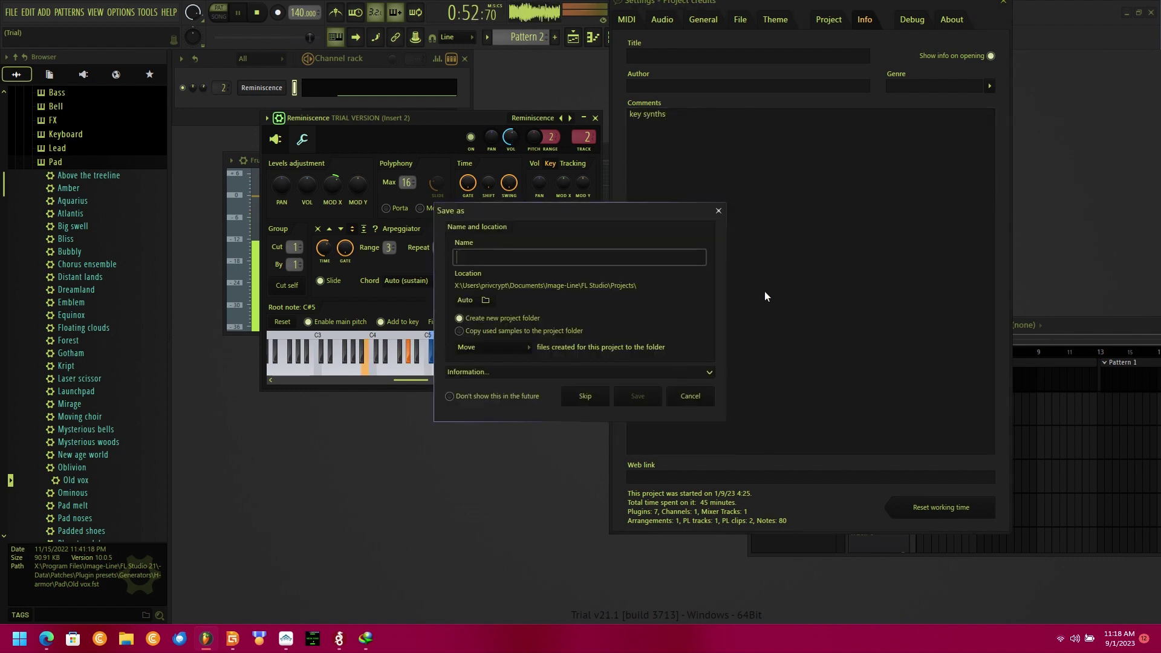
left_click(719, 211)
key("BackSpace")
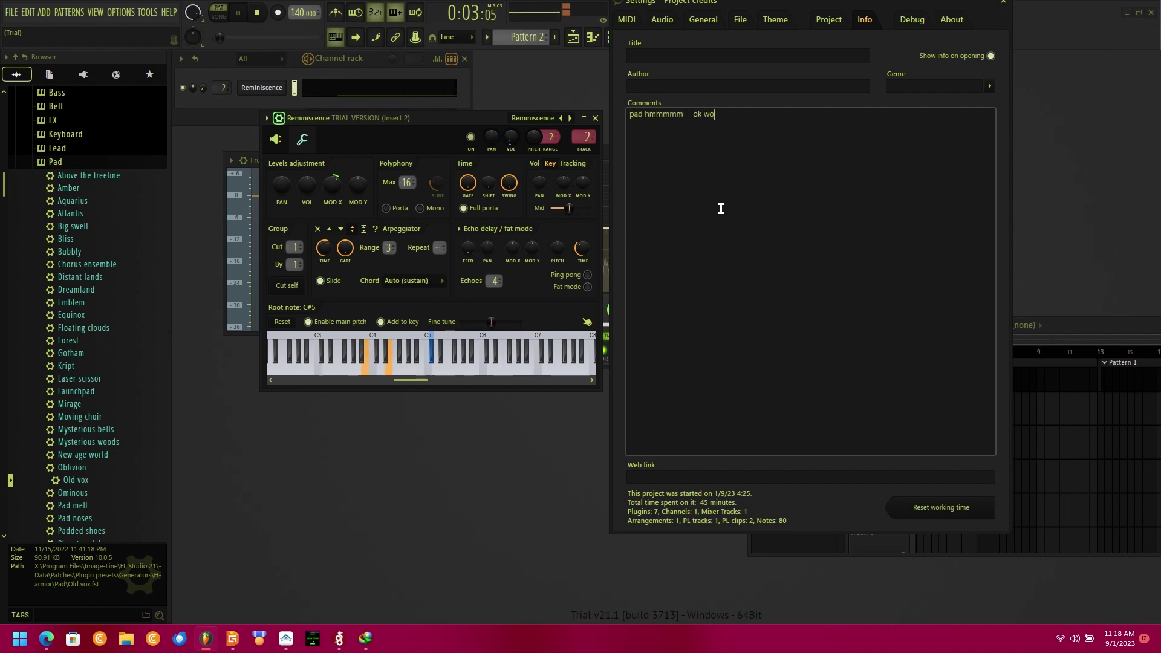
Write "pad hmmmmm ok works everything" in the project comments, dismissing the Save as dialog, and erase the text.
key("ctrl+s")
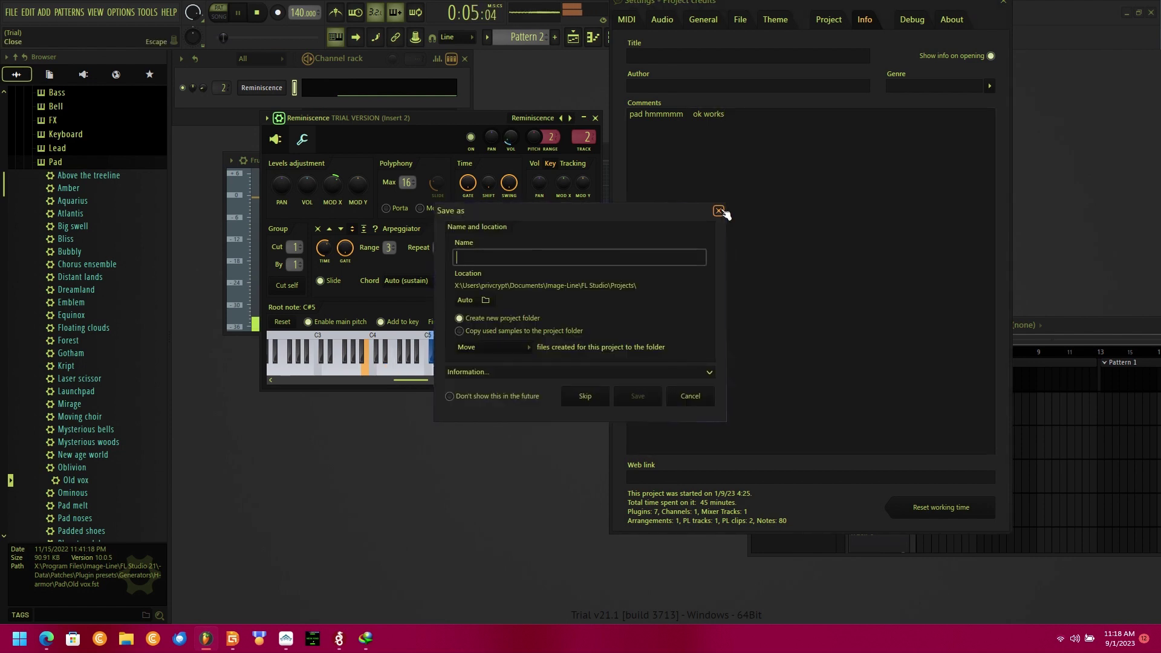
left_click(722, 210)
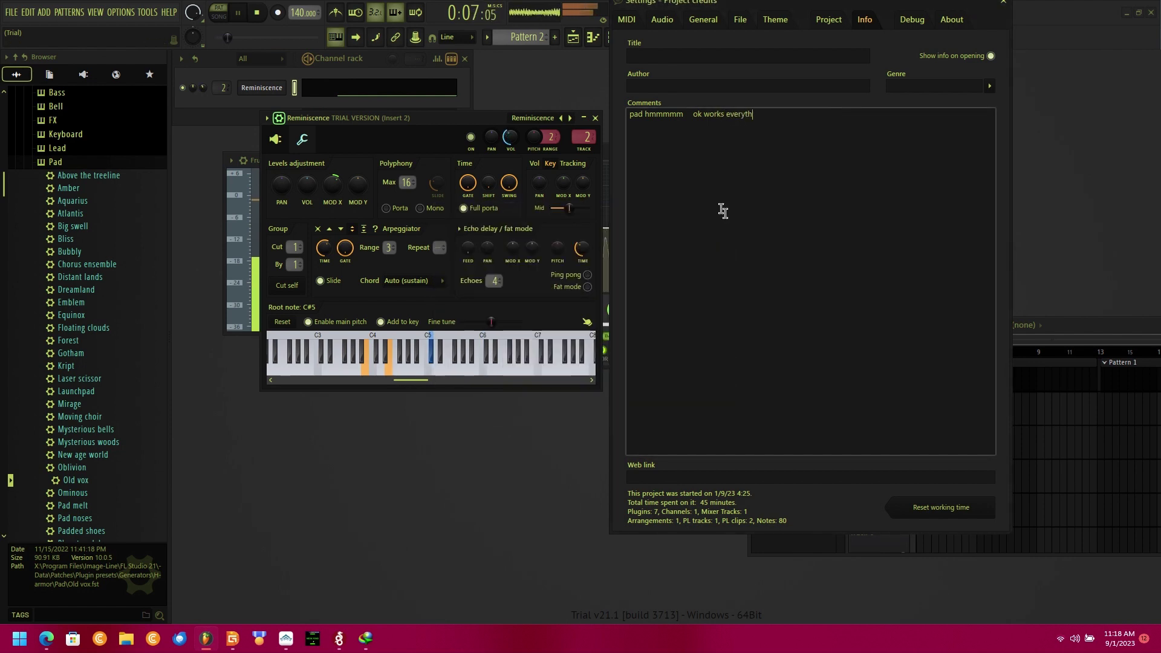
type("ing")
key("BackSpace")
key("BackSpace")
key("BackSpace")
key("BackSpace")
key("BackSpace")
key("BackSpace")
key("BackSpace")
key("BackSpace")
key("BackSpace")
key("BackSpace")
key("BackSpace")
key("BackSpace")
key("BackSpace")
key("BackSpace")
key("BackSpace")
key("BackSpace")
key("BackSpace")
key("BackSpace")
key("BackSpace")
key("BackSpace")
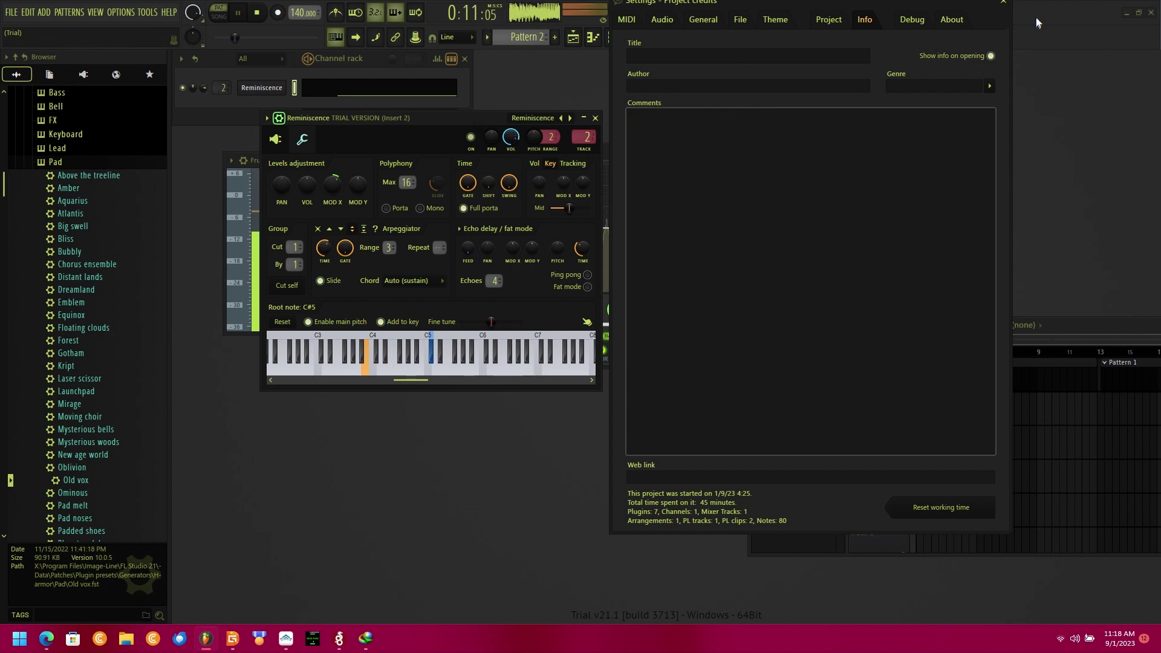
Close the project settings, and move the Reminiscence window over the high-band side of the Frequency Splitter.
left_click(1003, 1)
left_click_drag(376, 118, 613, 139)
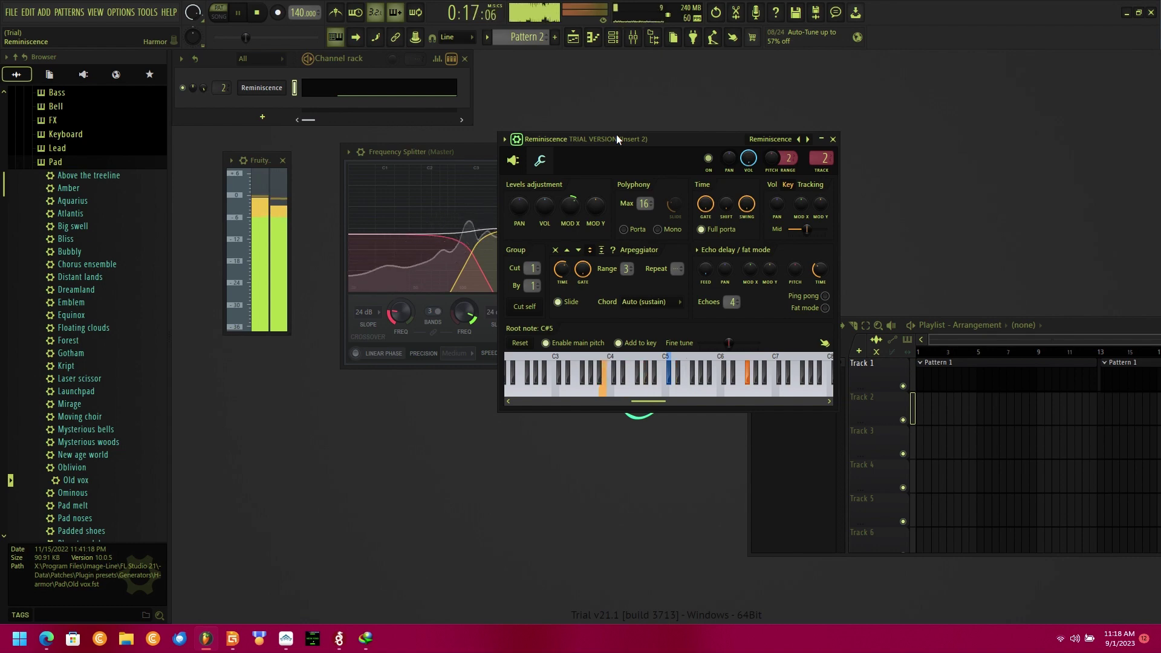
Show the mixer, and list the effects available for the first slot of Insert 2.
left_click(633, 37)
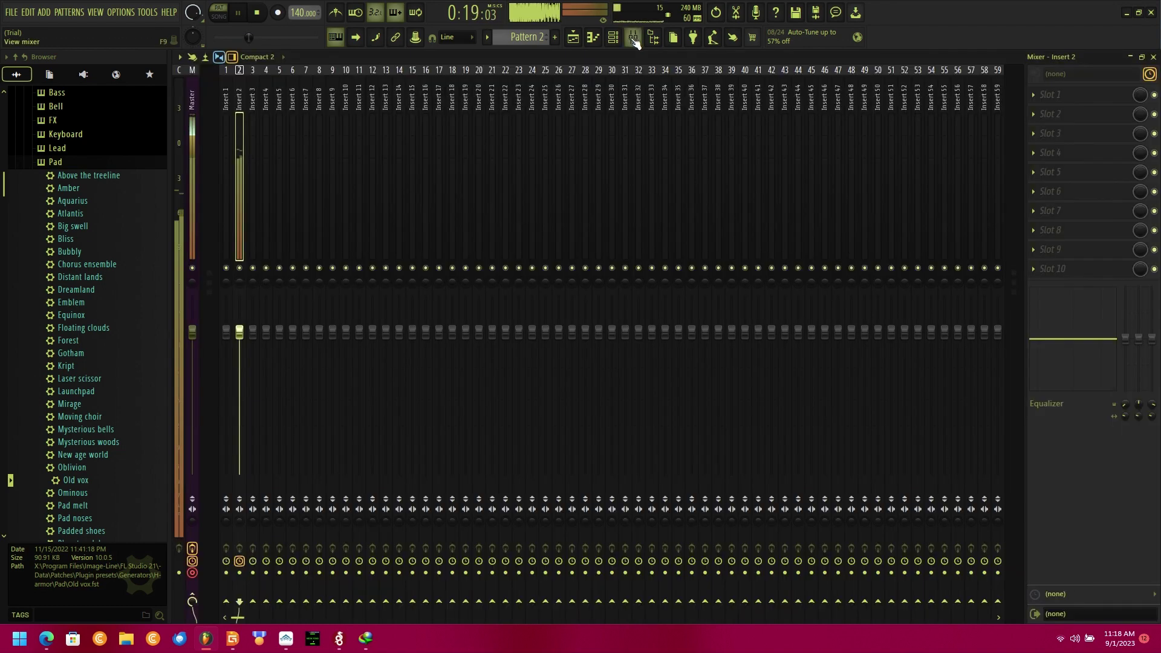
left_click(1076, 93)
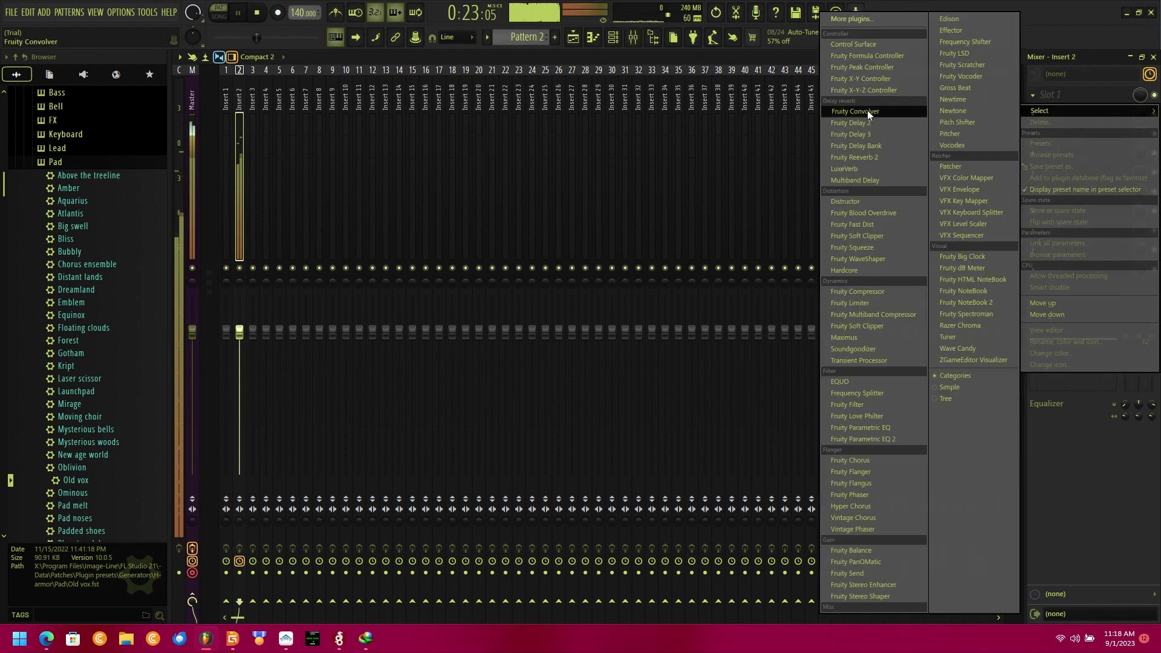
Load the Blur Pink preset in the Master track's Fruity Convolver and switch that effect slot on.
left_click(193, 143)
left_click(193, 143)
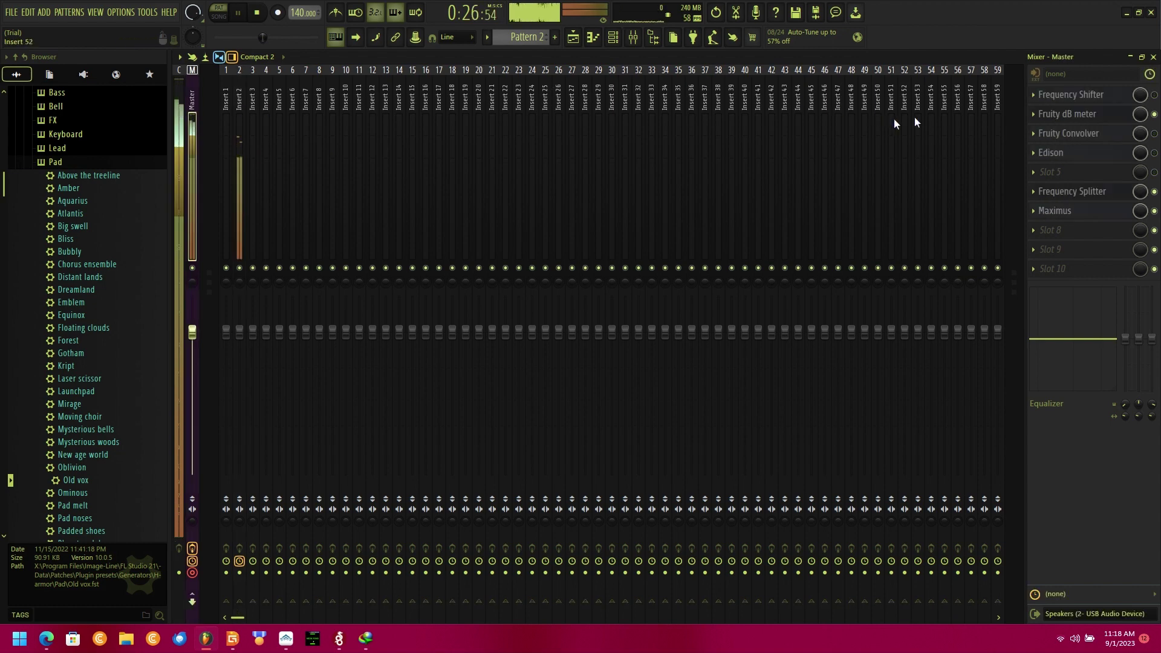
left_click(1068, 133)
left_click(605, 176)
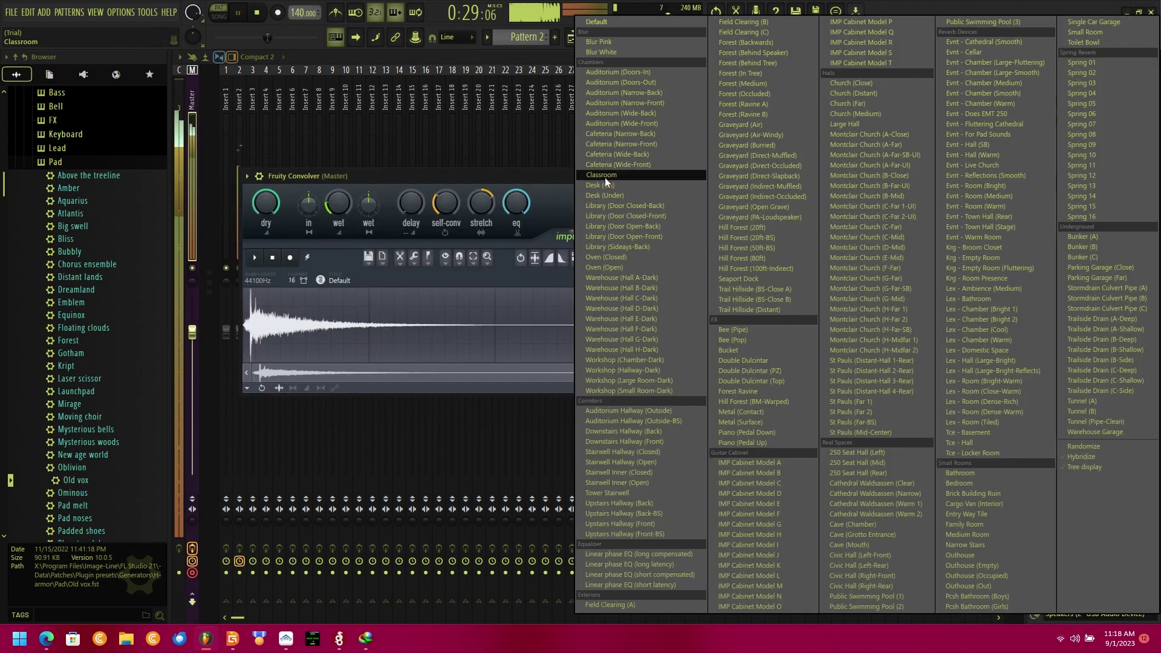
left_click(616, 42)
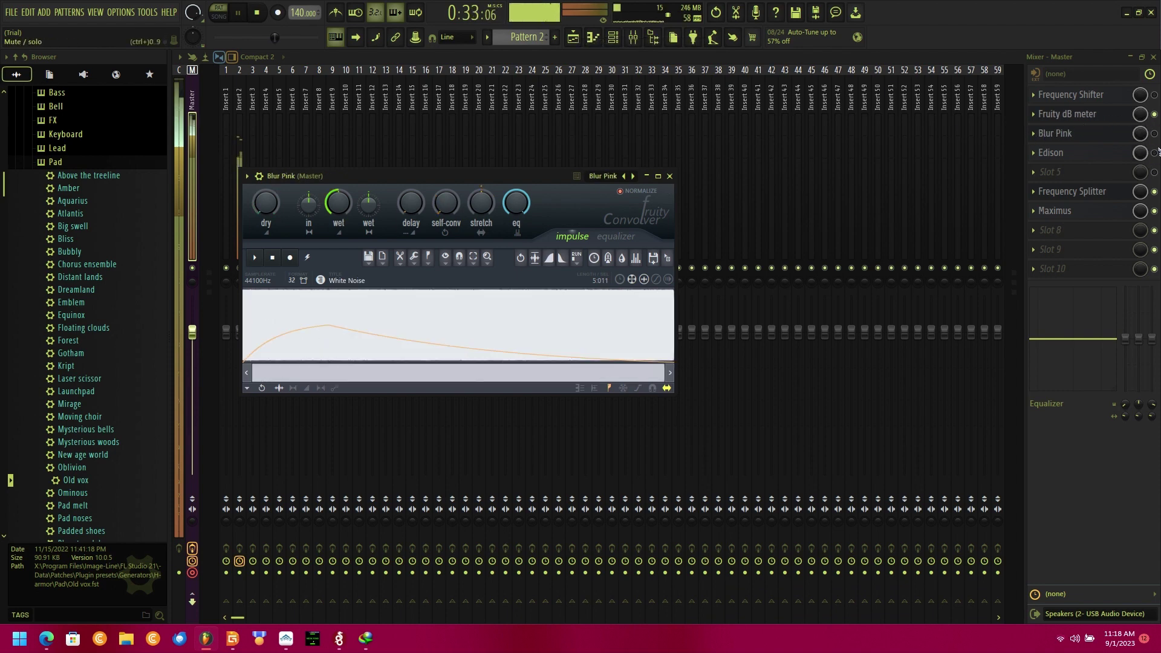
left_click(1154, 134)
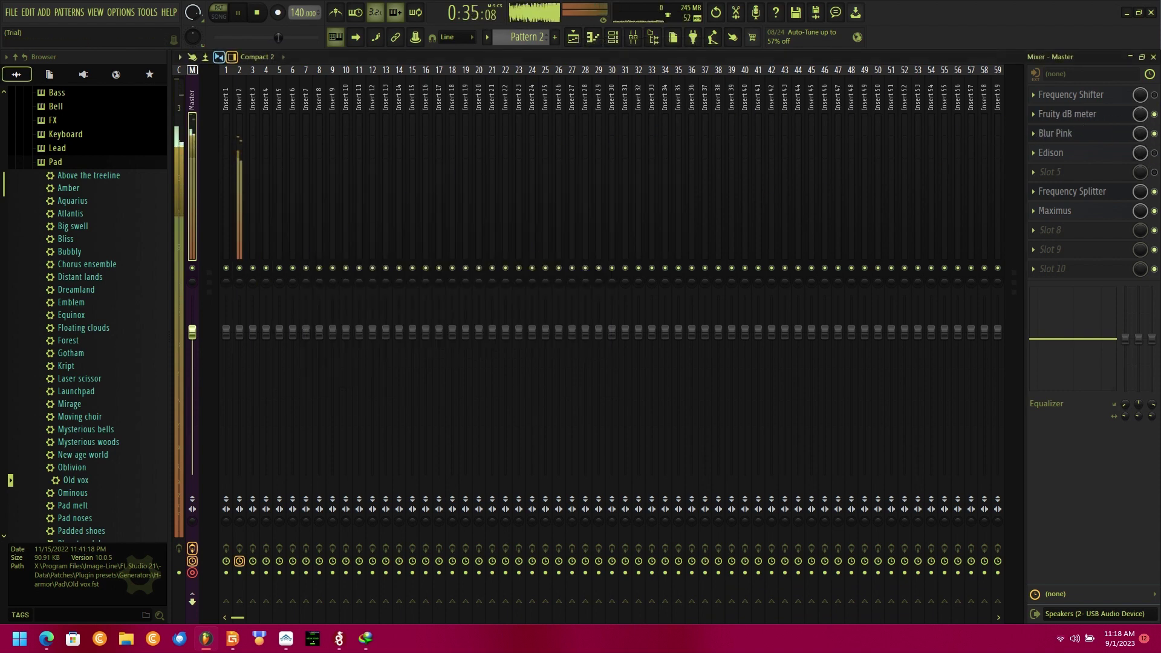
Lower Insert 2's volume to about 10% (-31.3 dB).
left_click(235, 228)
left_click_drag(239, 332, 239, 459)
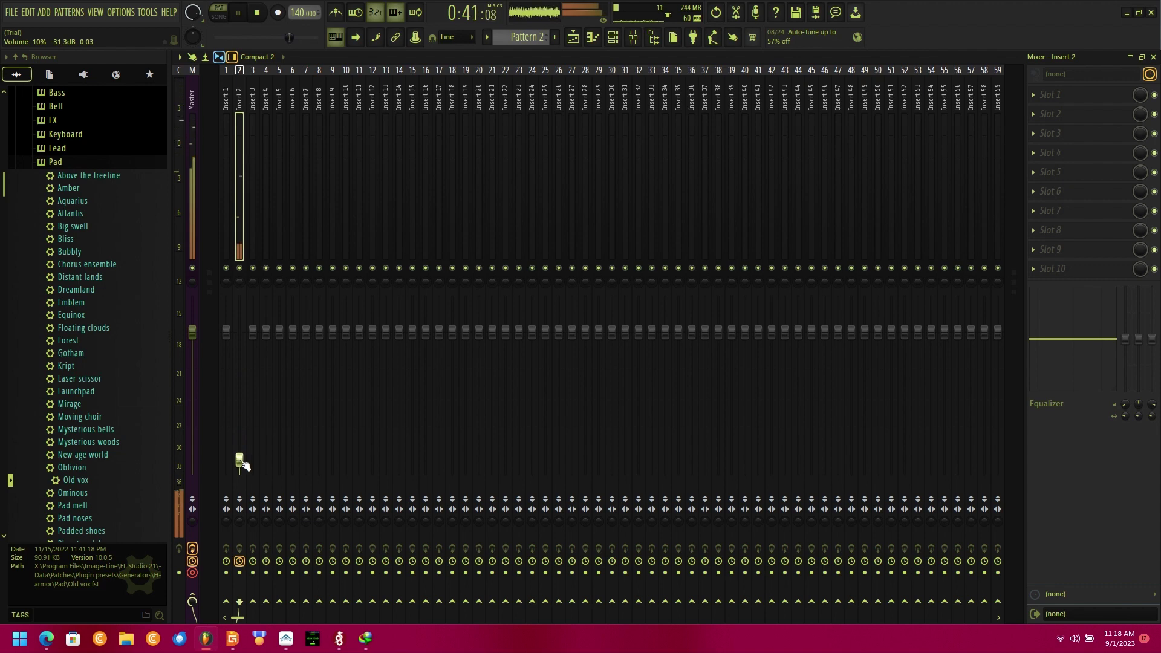
Switch on the Master track's Frequency Shifter and view its settings, and raise Insert 2's volume to about 72% (-6.6 dB).
left_click(189, 155)
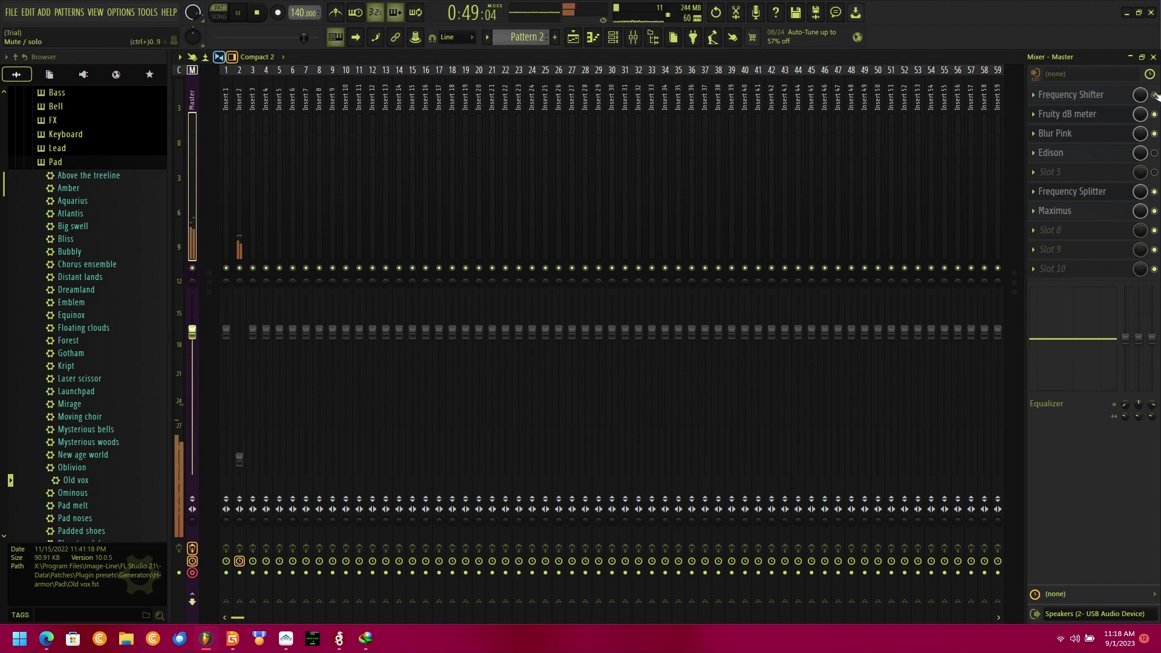
left_click(1109, 94)
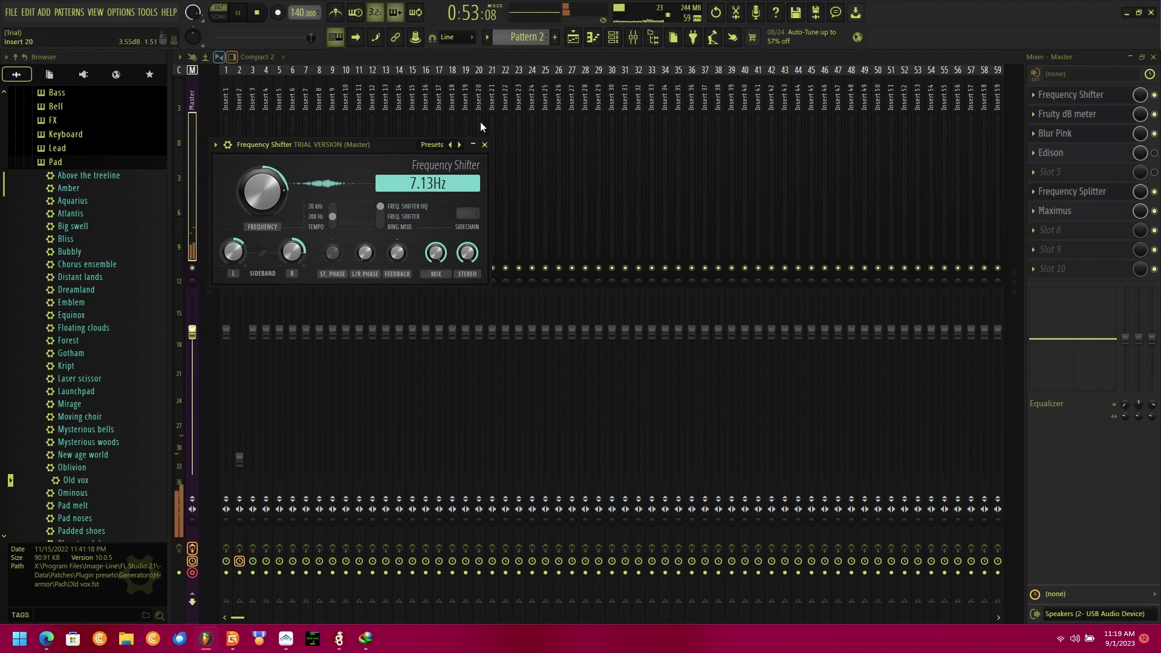
left_click(485, 145)
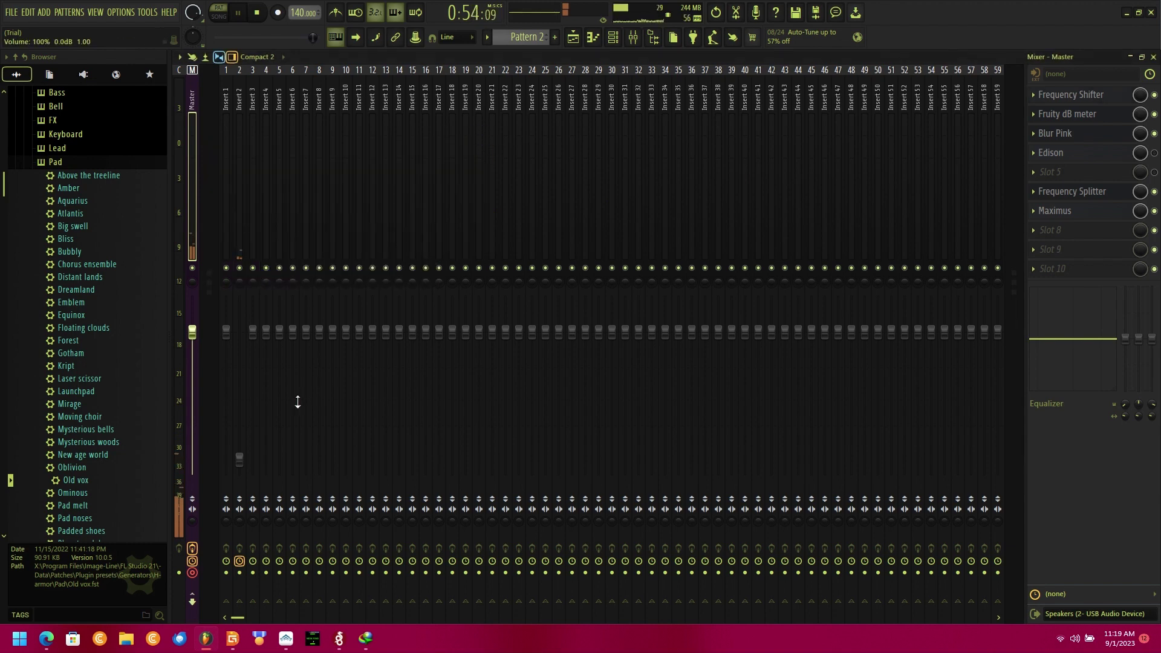
left_click(240, 453)
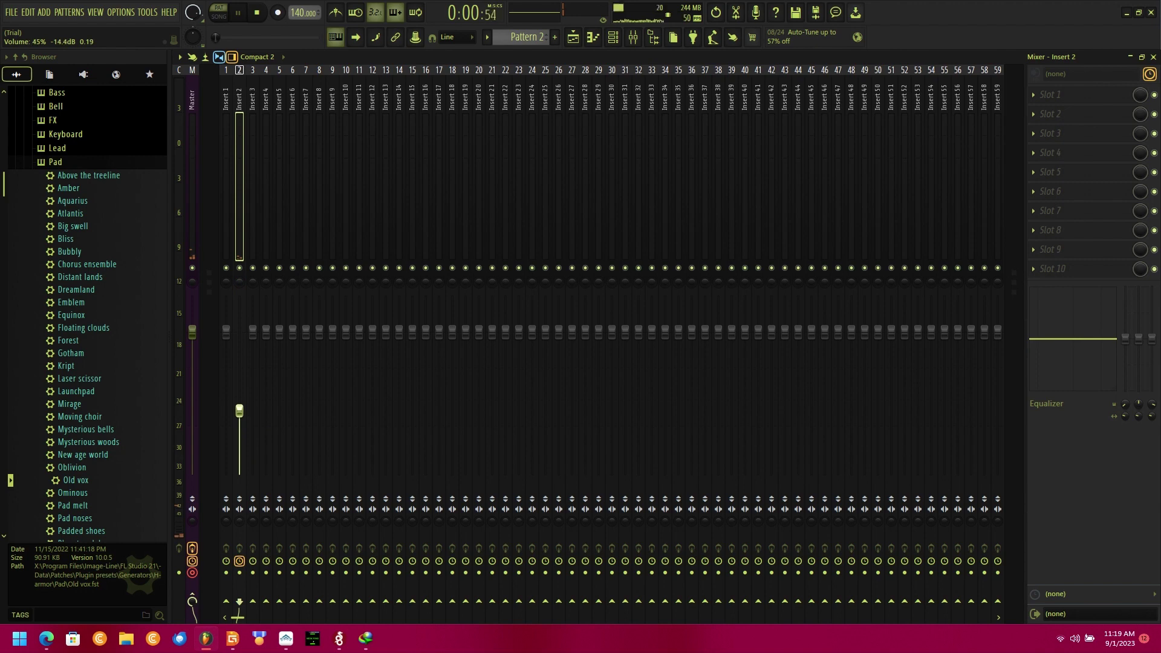
left_click_drag(239, 411, 240, 362)
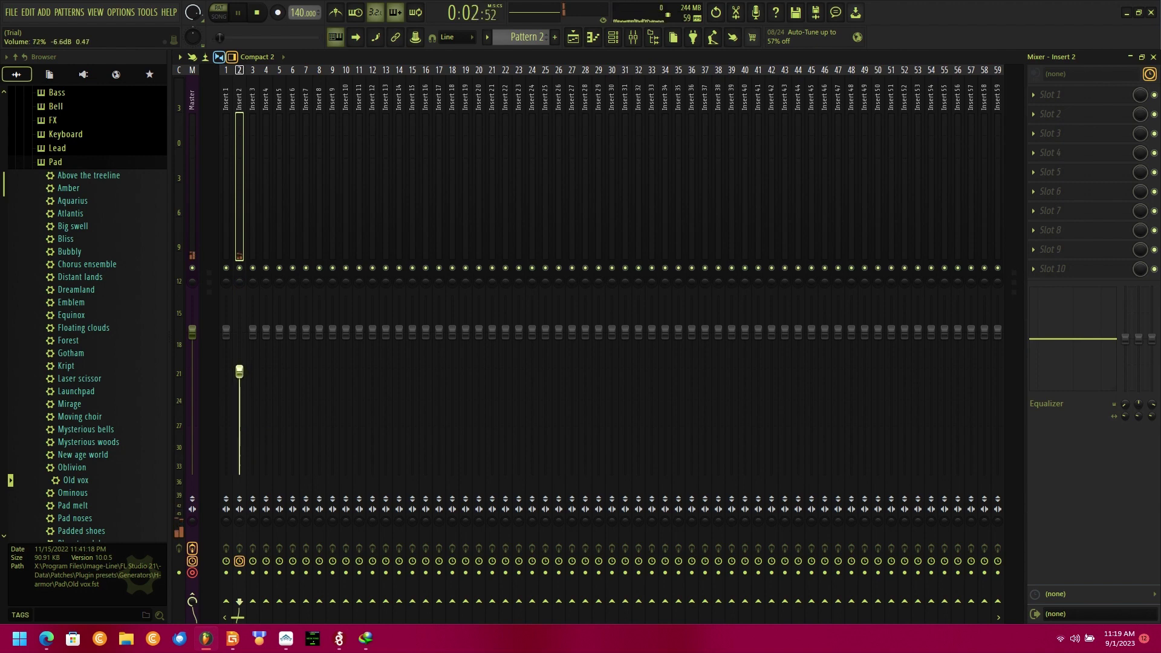
Write "never hrow trash or misfits or mistakes might fit somewre" in the project comments, and erase the text.
left_click(121, 12)
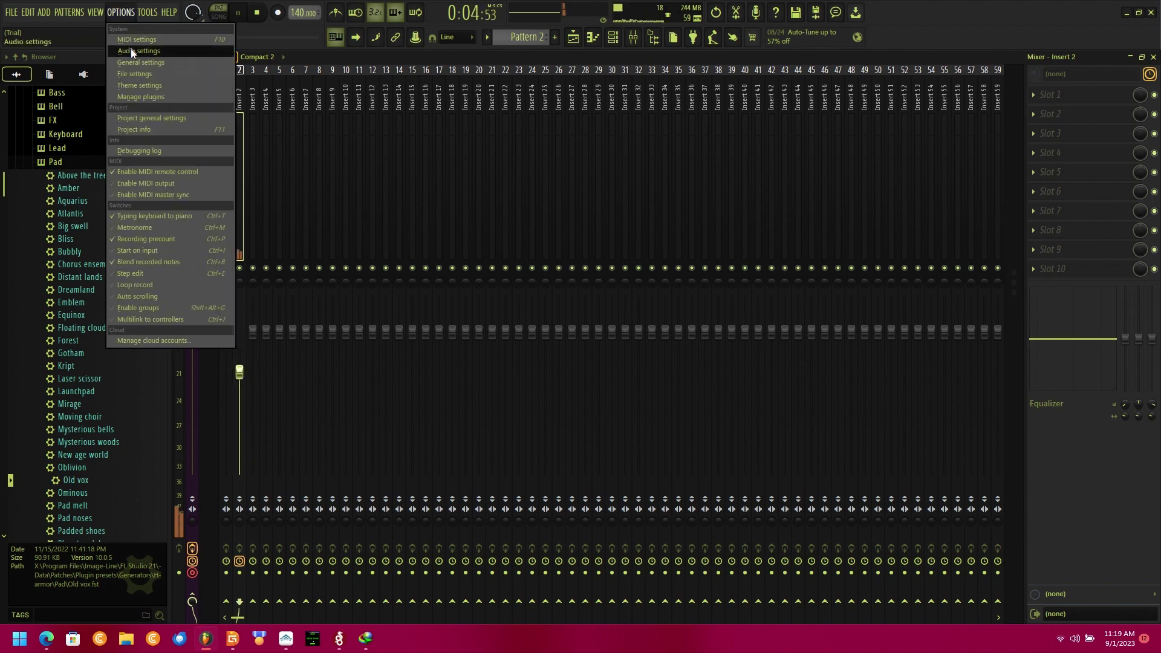
left_click(139, 40)
left_click(863, 20)
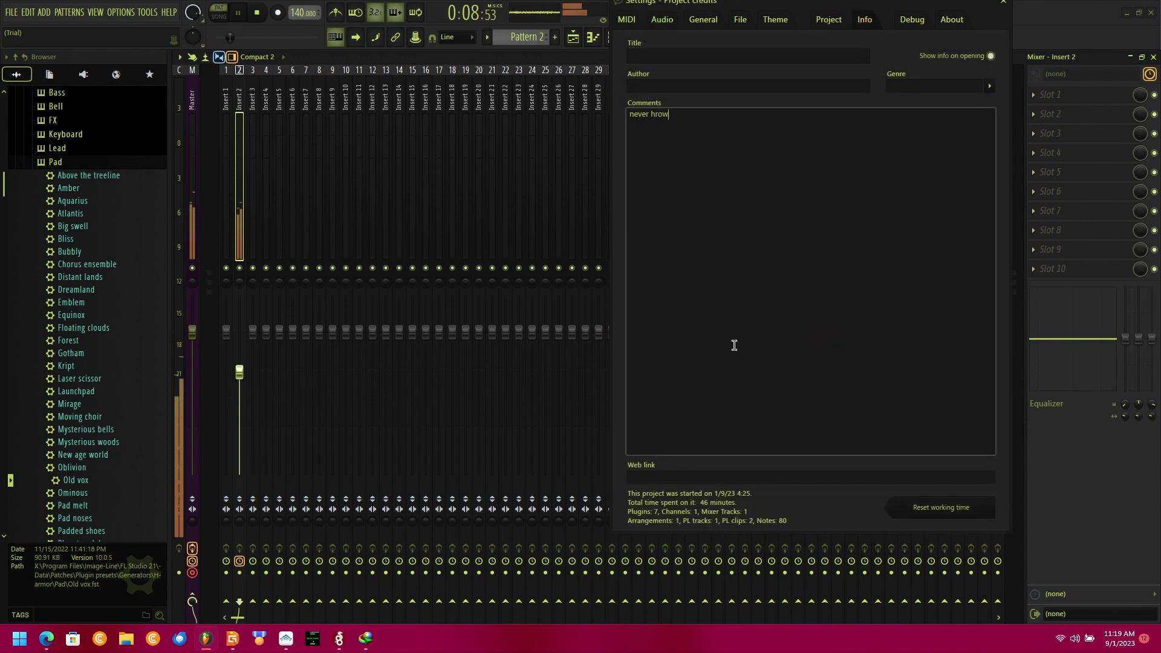
type("rash or misfits or mistakes might fit somew")
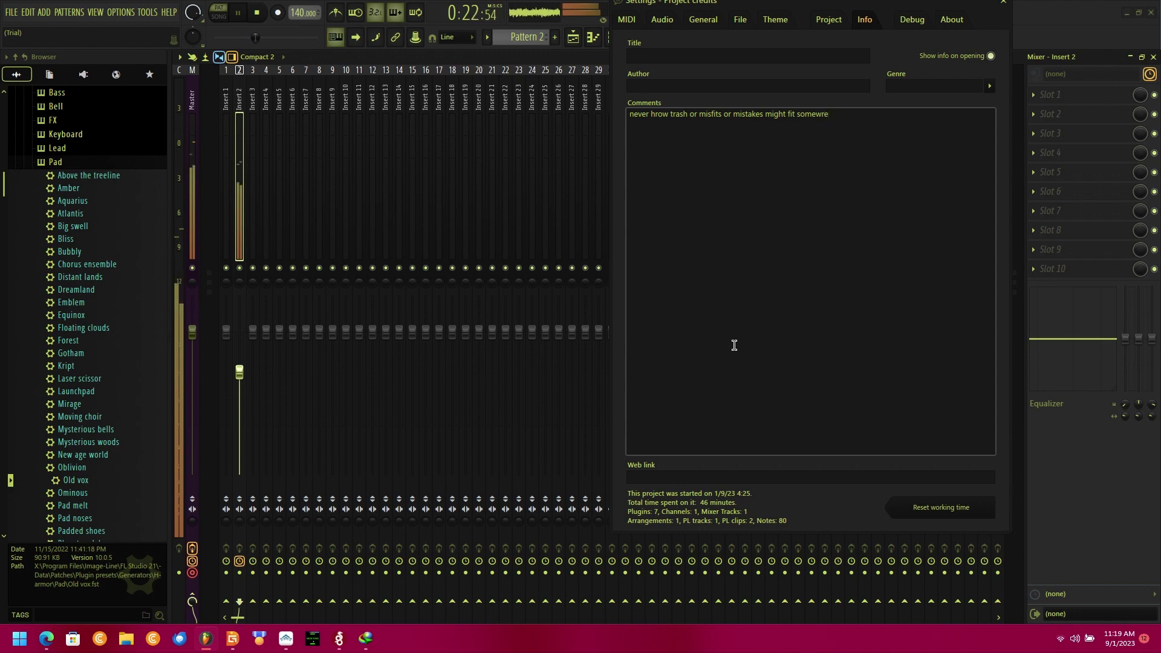
key("ctrl+a")
key("BackSpace")
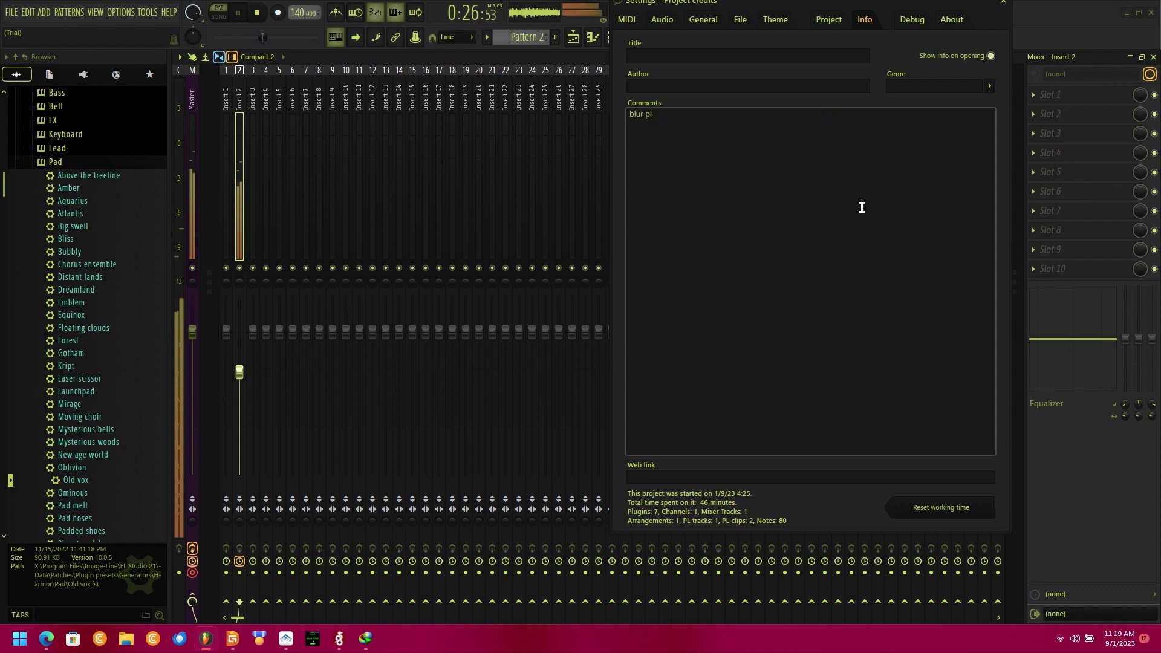
Erase the "blur pi" note from the project comments and close the project settings.
key("ctrl+a")
key("BackSpace")
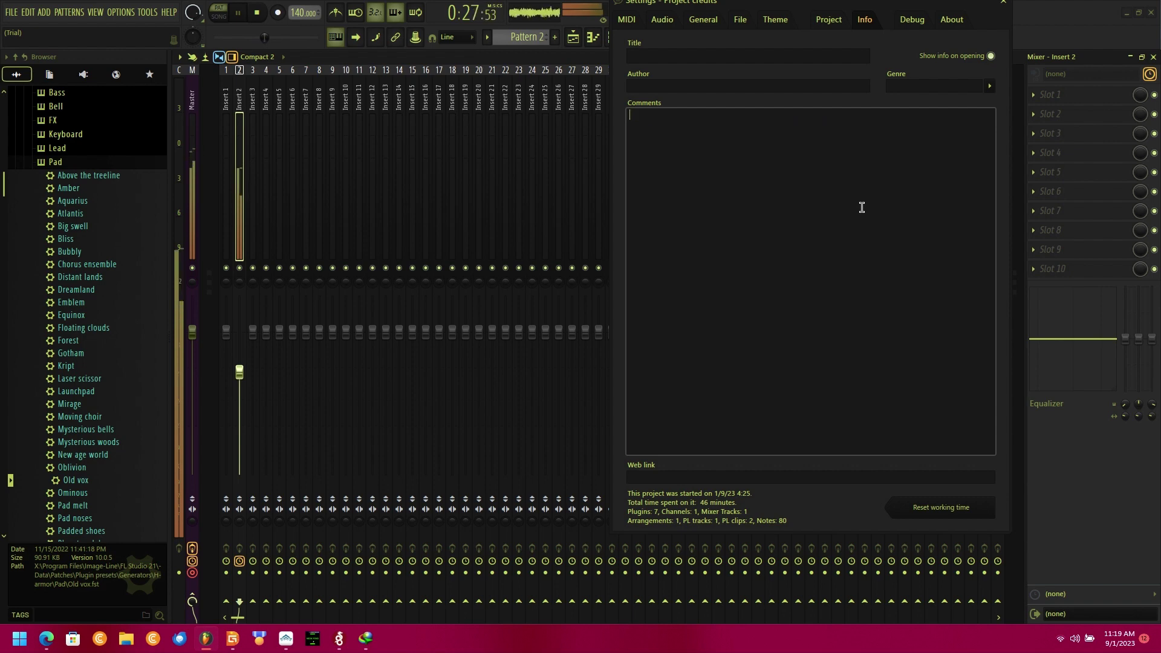
left_click(1003, 8)
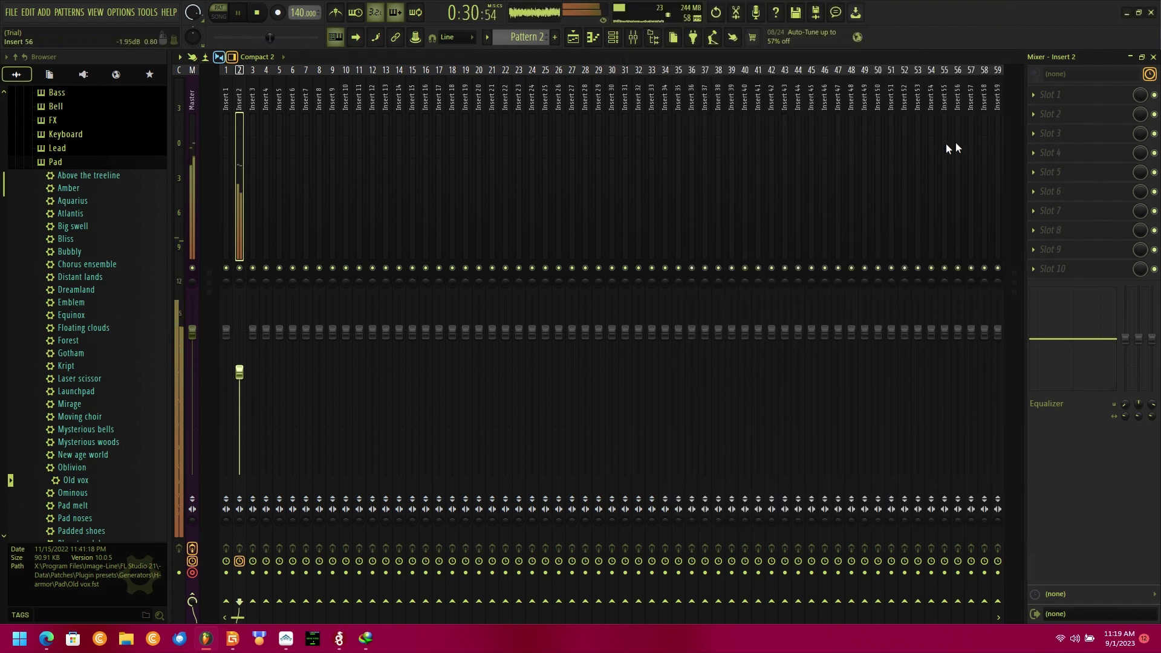
Review the Master track's effects, and add Fruity Parametric EQ 2 to the first effect slot of Insert 2.
left_click(190, 127)
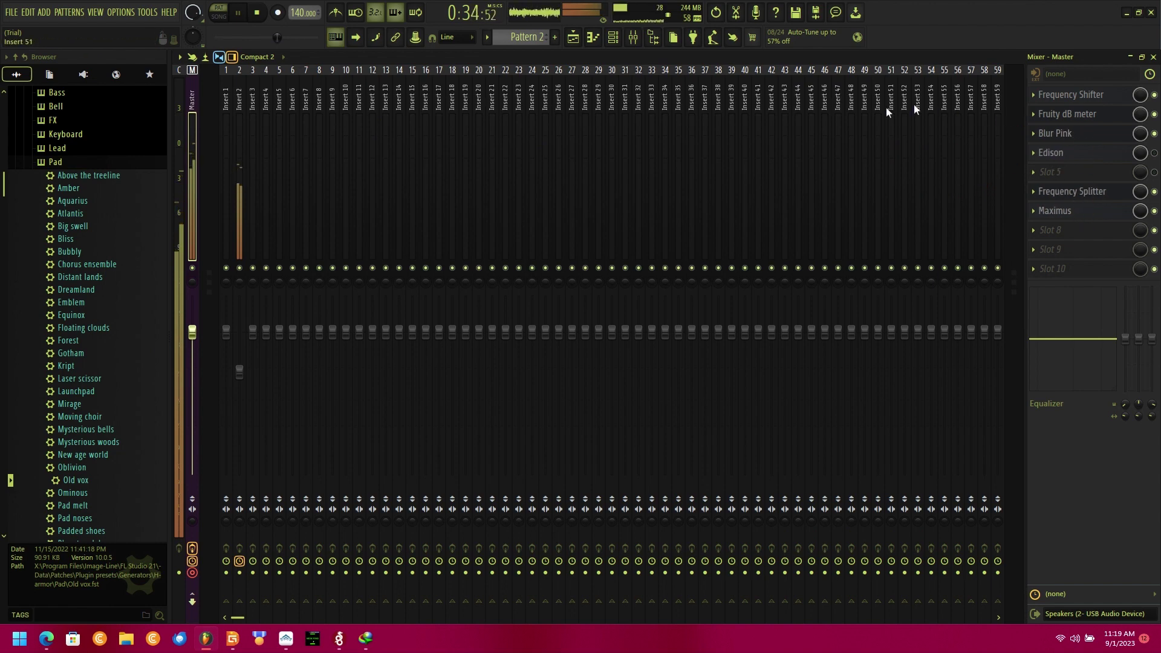
left_click(238, 187)
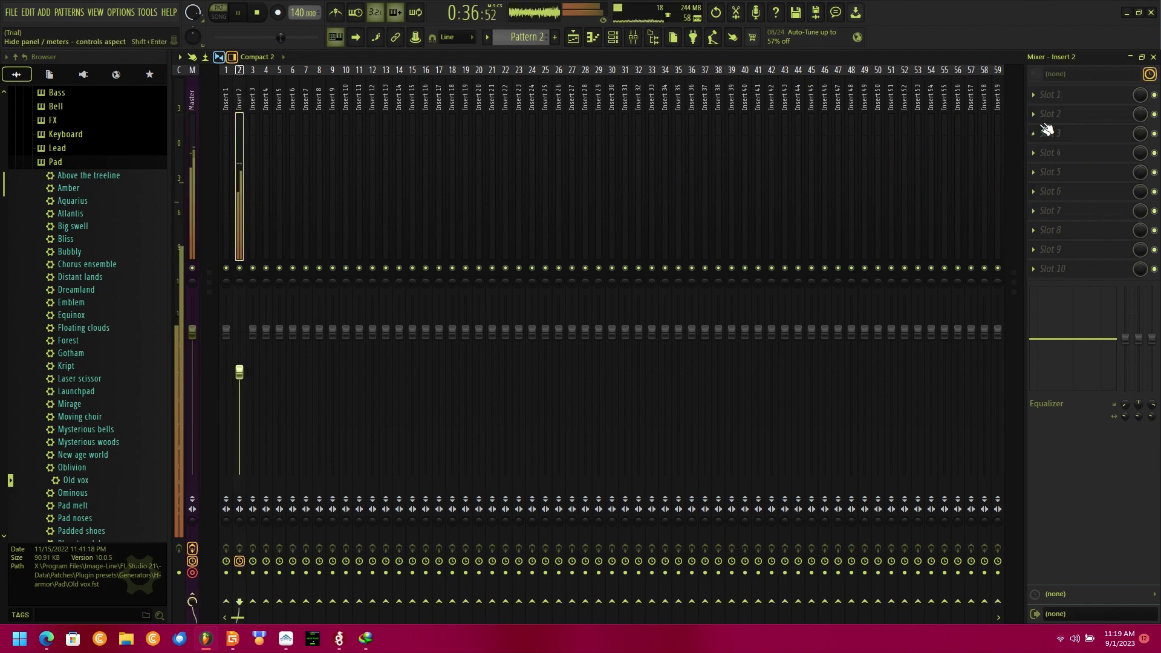
left_click(1075, 95)
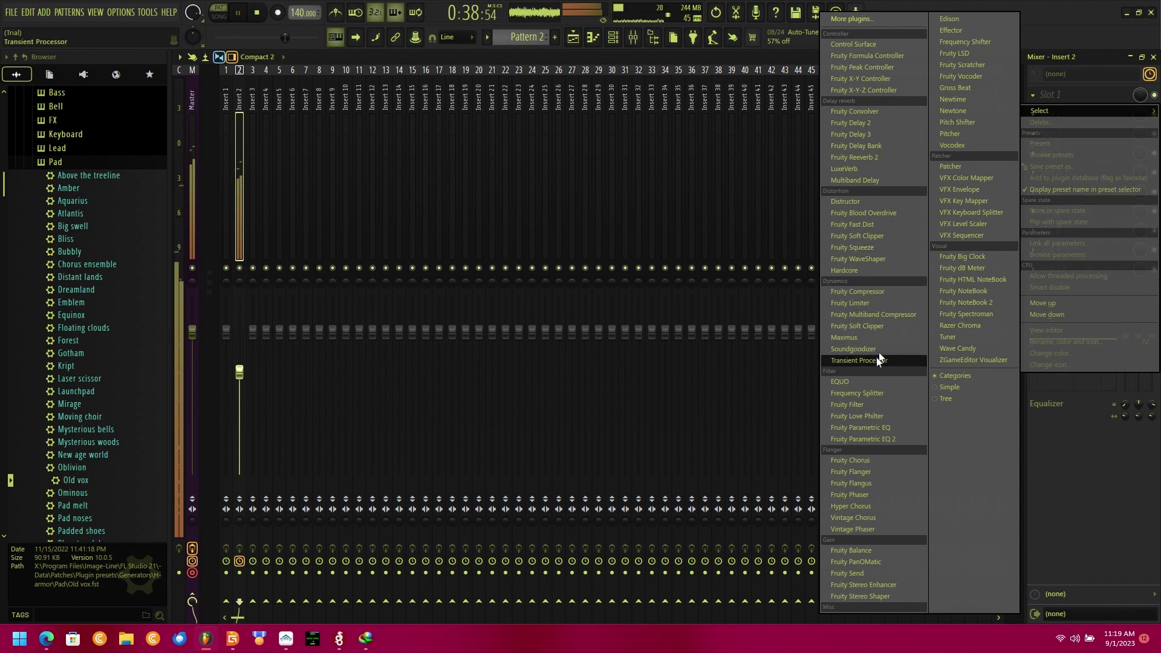
left_click(889, 439)
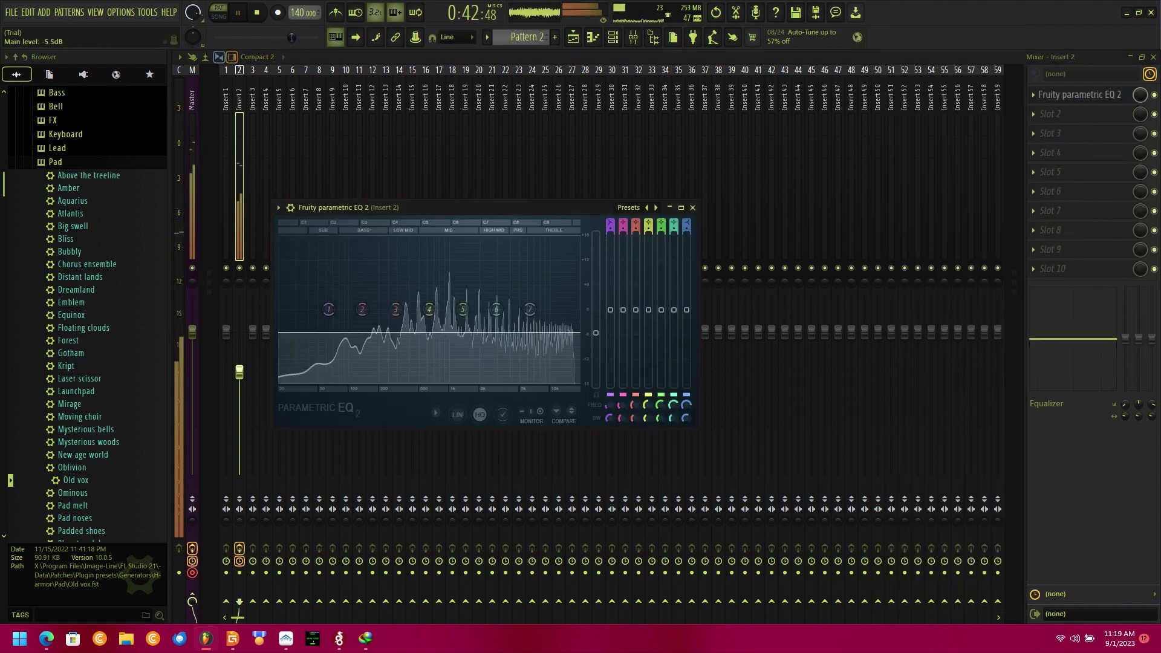
Pull EQ bands 2 to 7 and the main level below 0 dB, and shift band 1 lower in frequency at 0 dB.
left_click_drag(496, 310, 543, 338)
left_click_drag(362, 309, 318, 310)
left_click_drag(462, 309, 401, 327)
left_click_drag(319, 310, 301, 310)
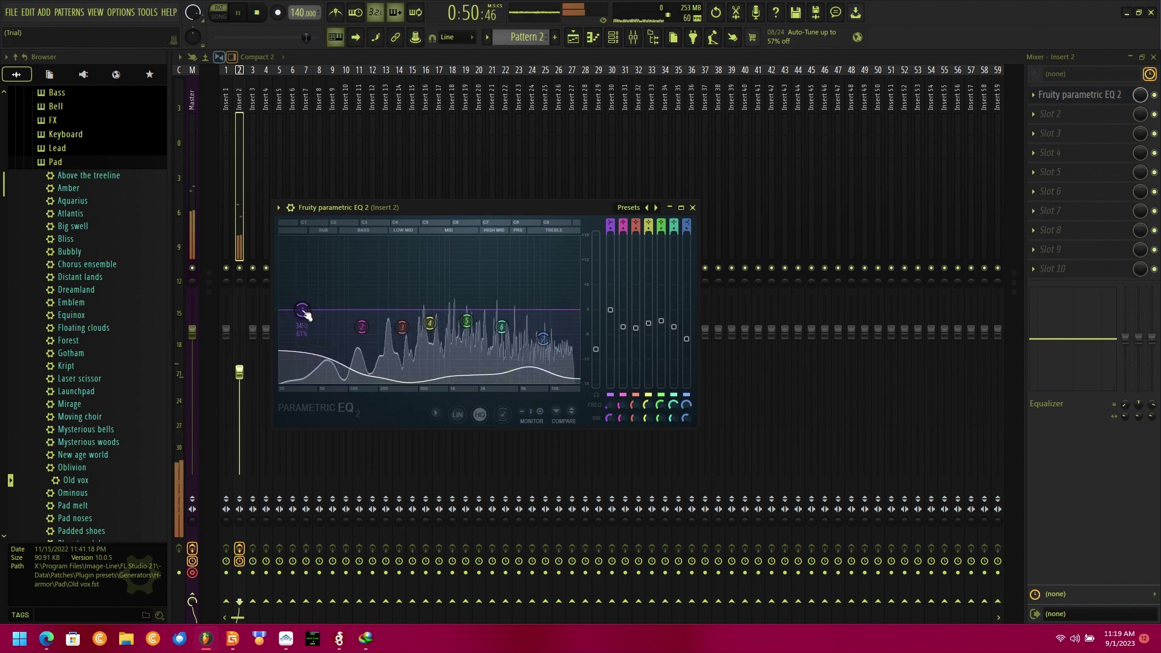
Deepen the cuts on EQ bands 4 to 7, with band 4 about -7.4 dB at 663 Hz, and boost band 1 about 2.1 dB at 25 Hz.
left_click_drag(467, 321, 471, 345)
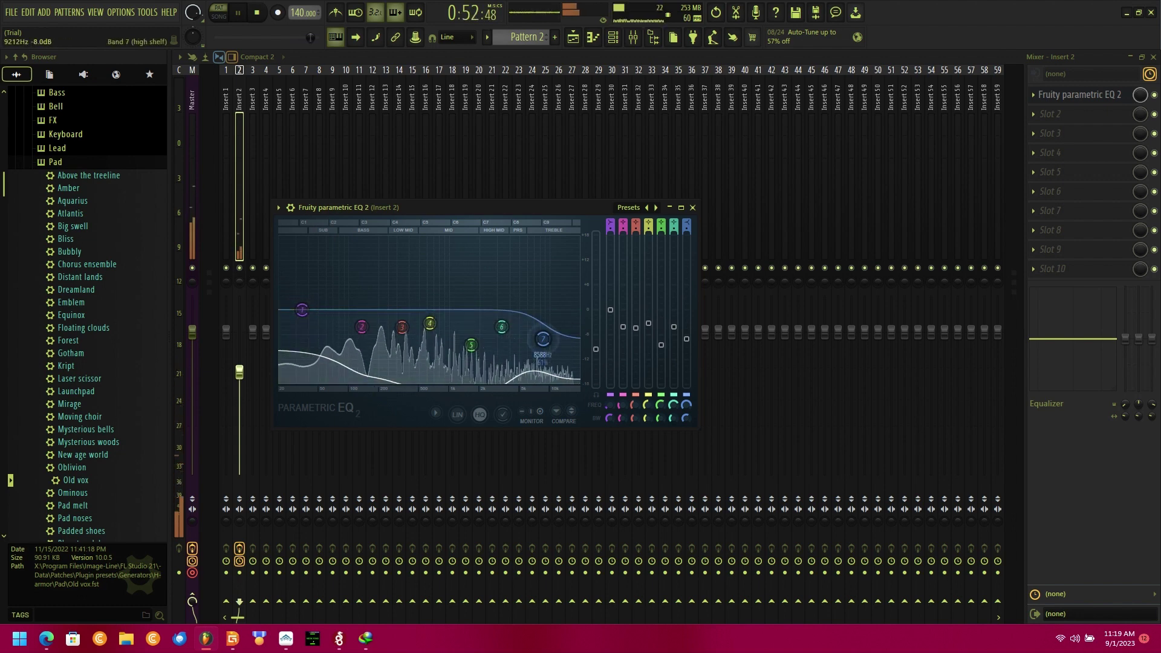
left_click_drag(542, 339, 507, 336)
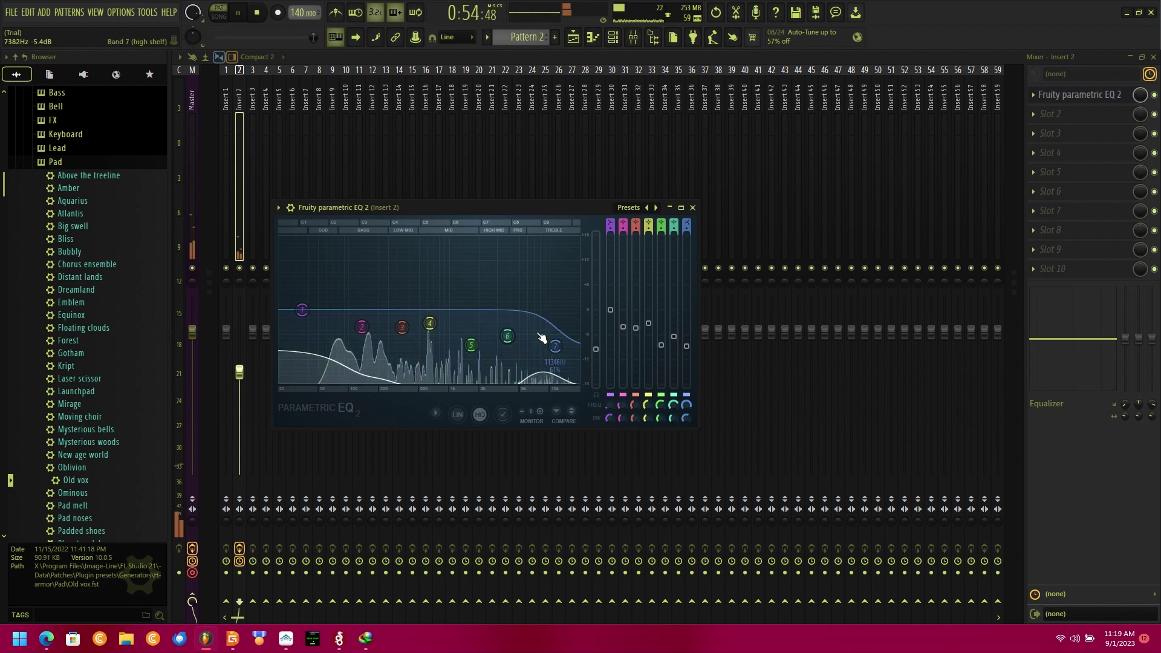
left_click_drag(429, 322, 431, 341)
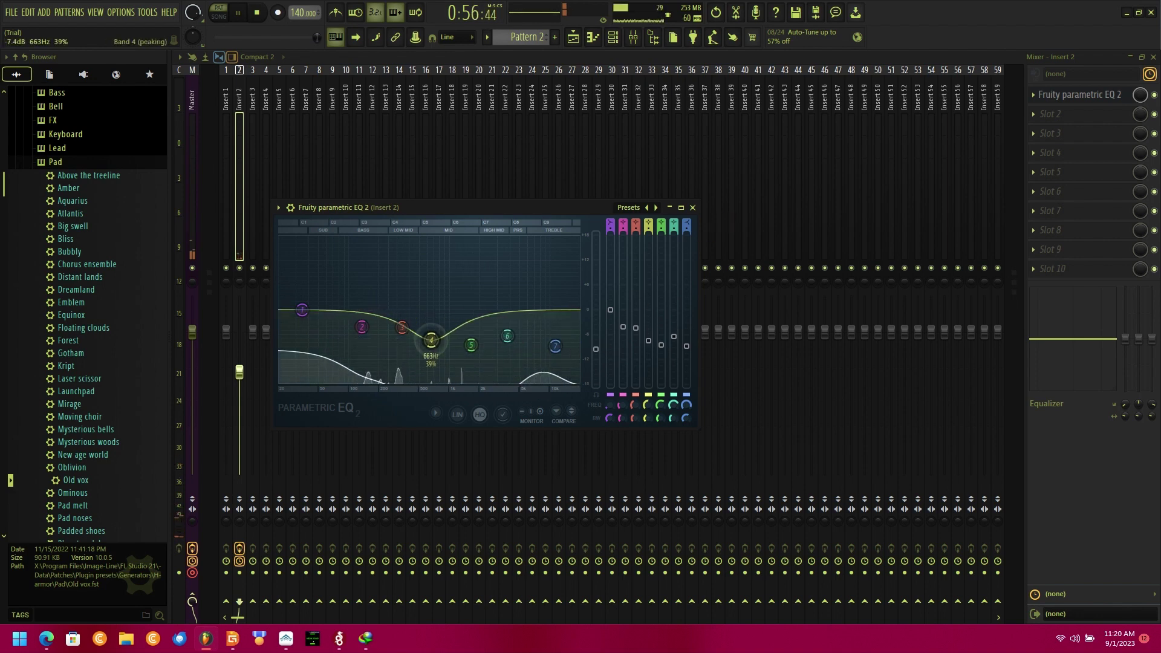
left_click_drag(302, 309, 288, 300)
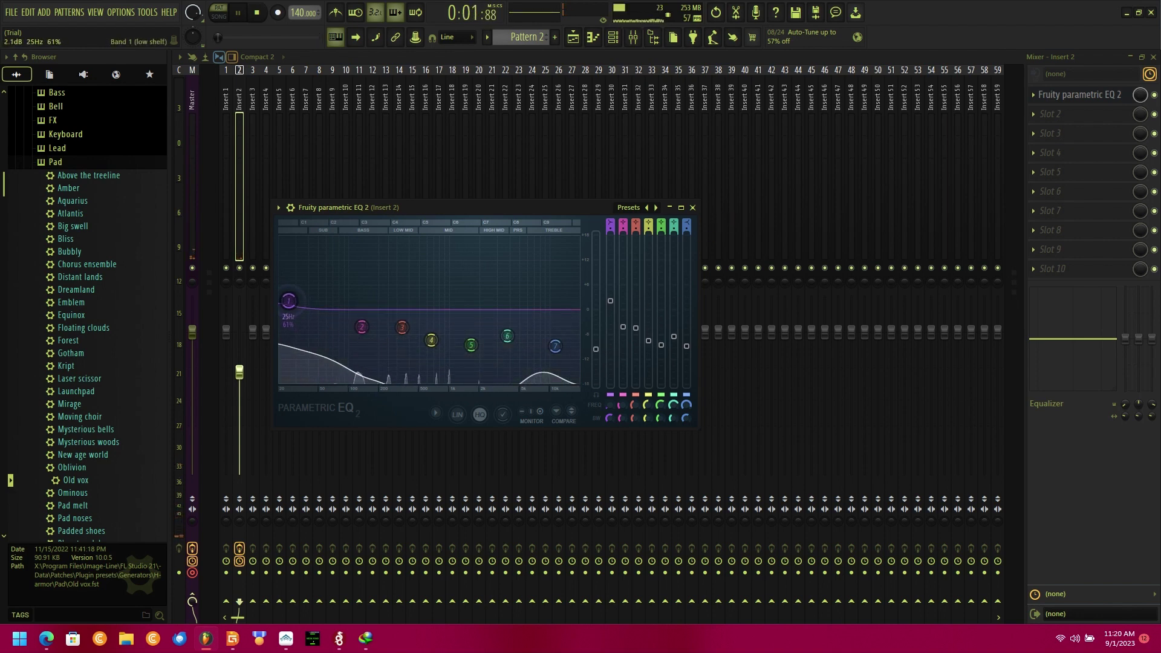
left_click(692, 207)
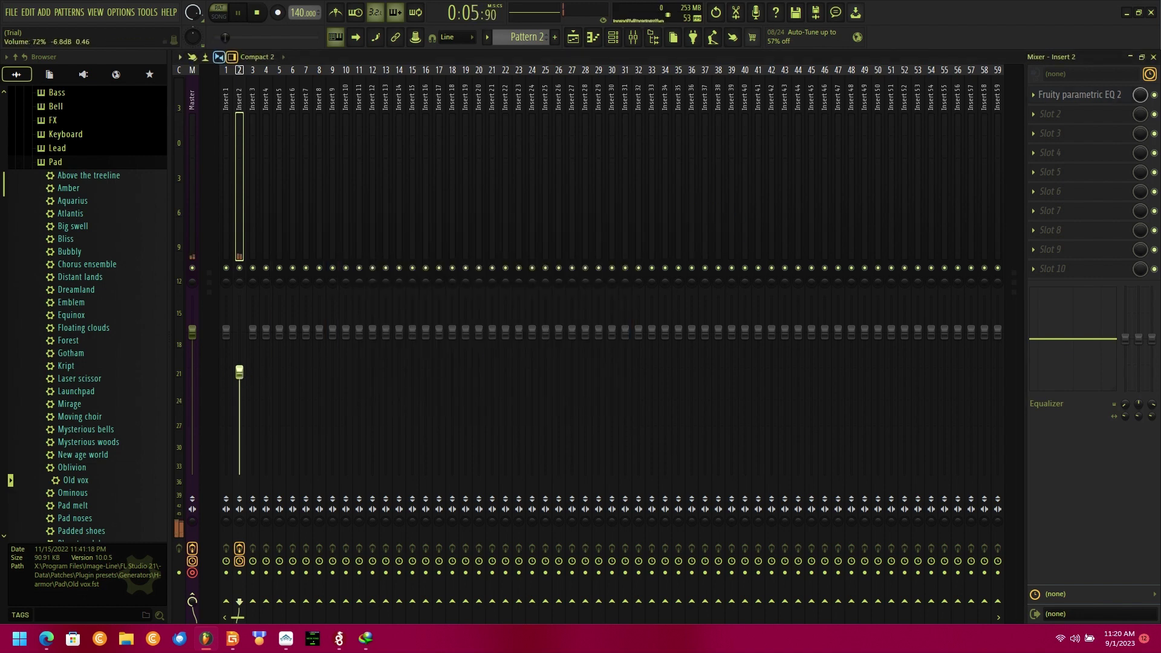
Raise Insert 2's volume slightly, and sweep the Master's Frequency Shifter frequency up to 16.9 Hz and down to about -0.29 Hz.
left_click_drag(240, 372, 240, 346)
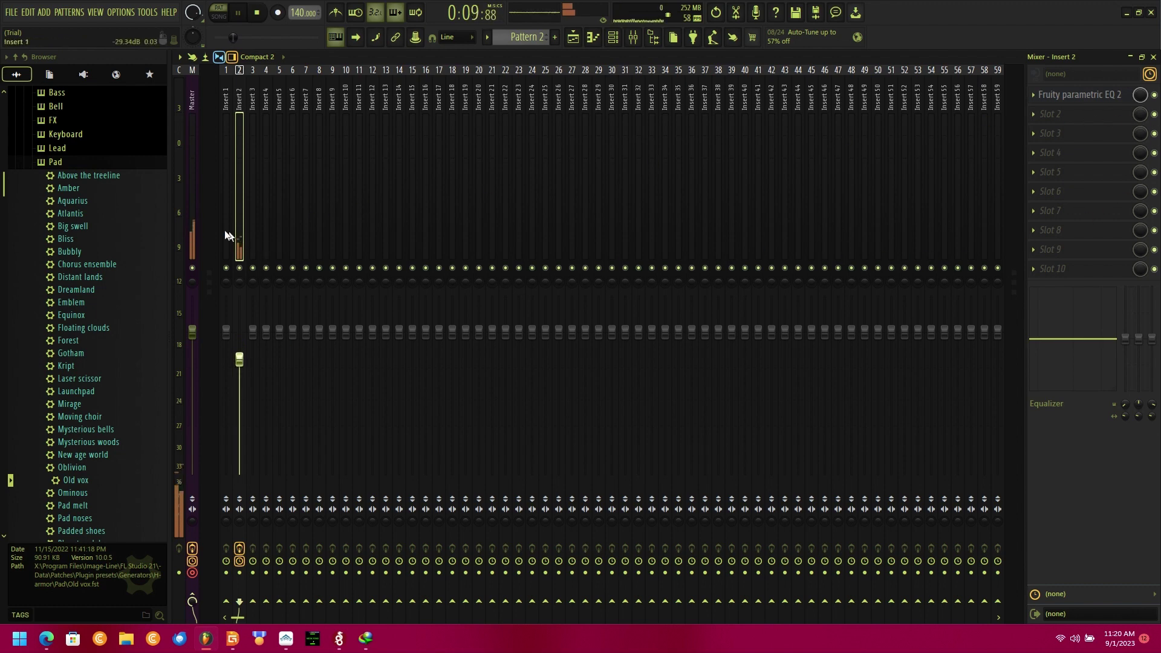
left_click(194, 220)
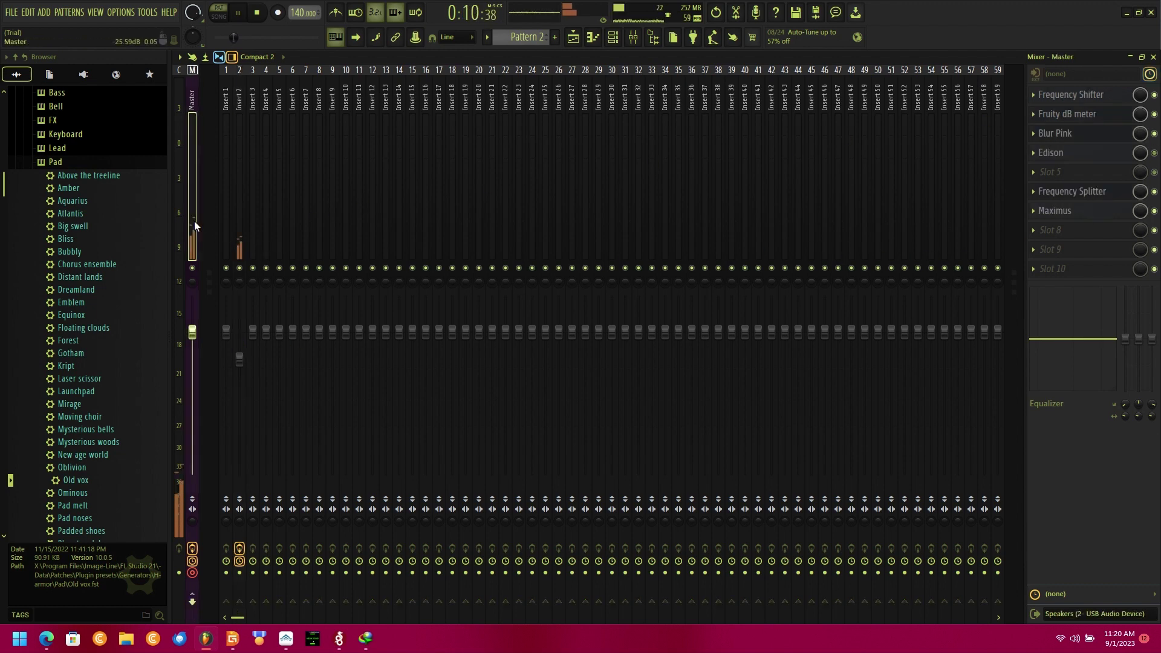
left_click(1082, 95)
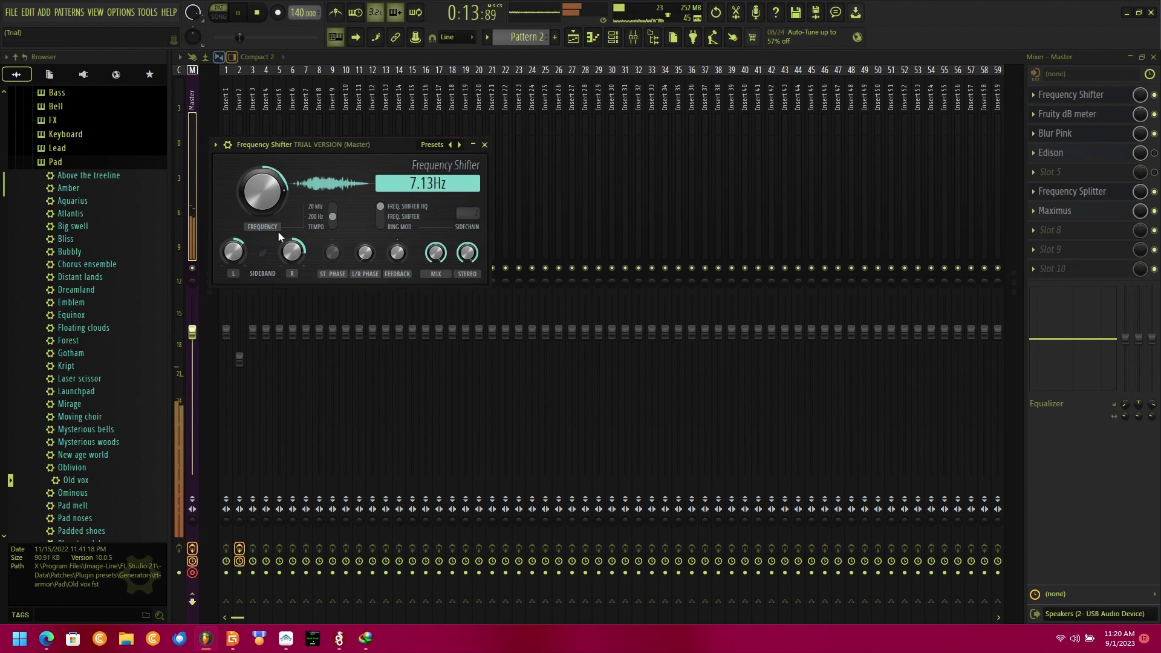
scroll(273, 201, "up", 5)
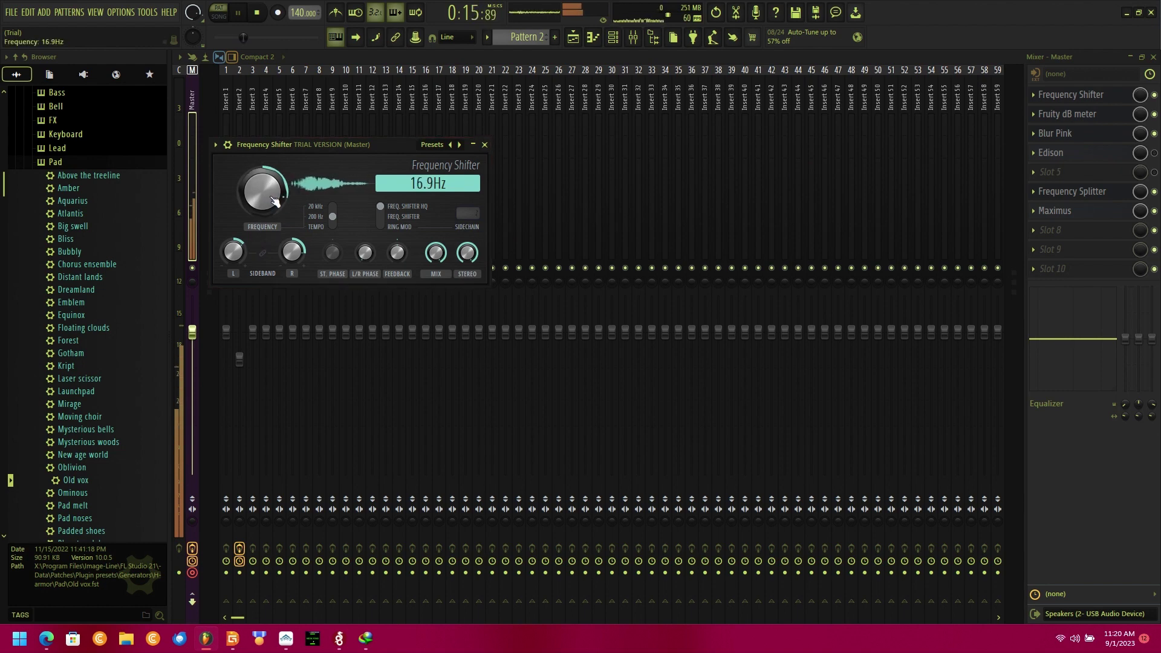
left_click_drag(273, 201, 274, 227)
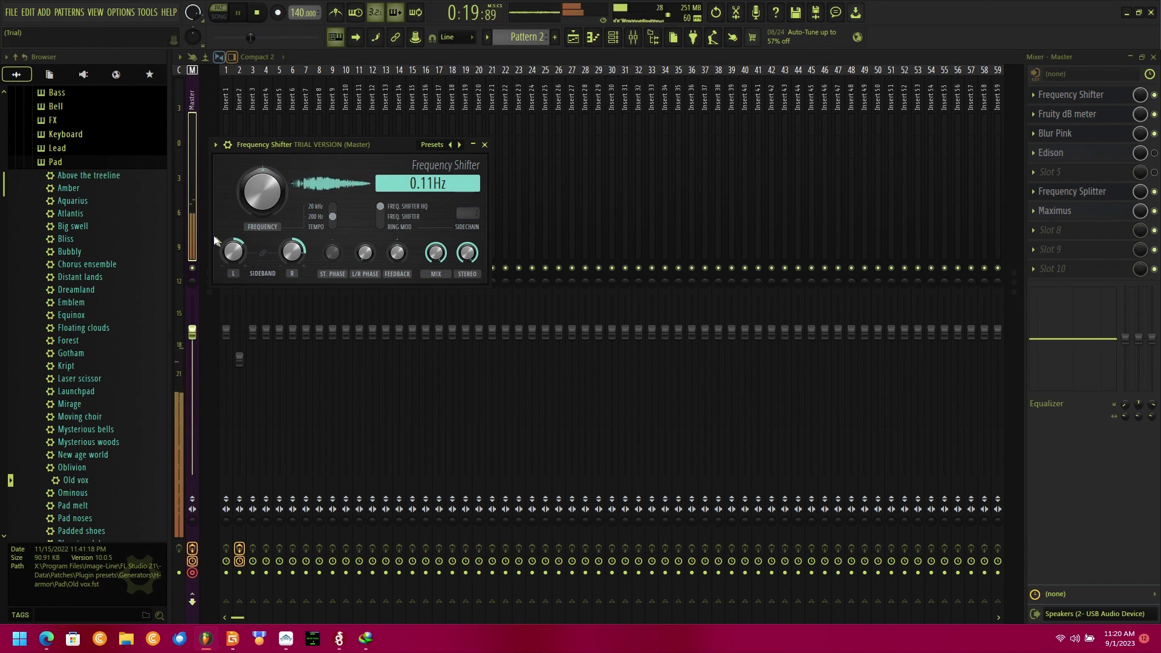
left_click_drag(262, 191, 261, 199)
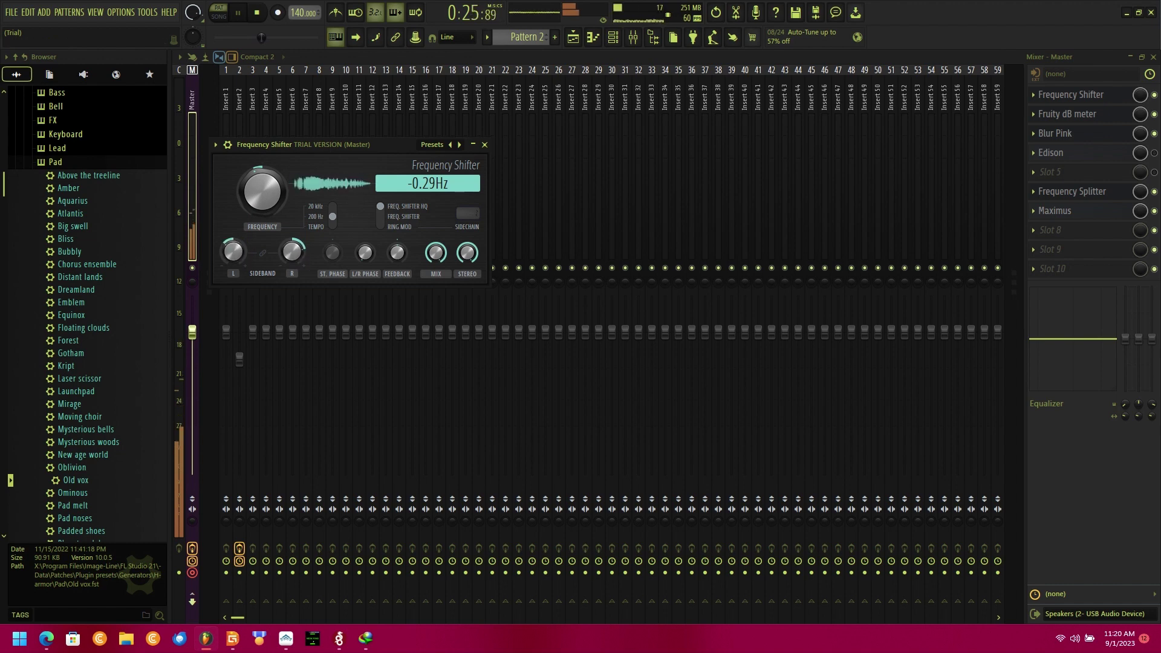
left_click_drag(271, 197, 270, 195)
left_click(485, 145)
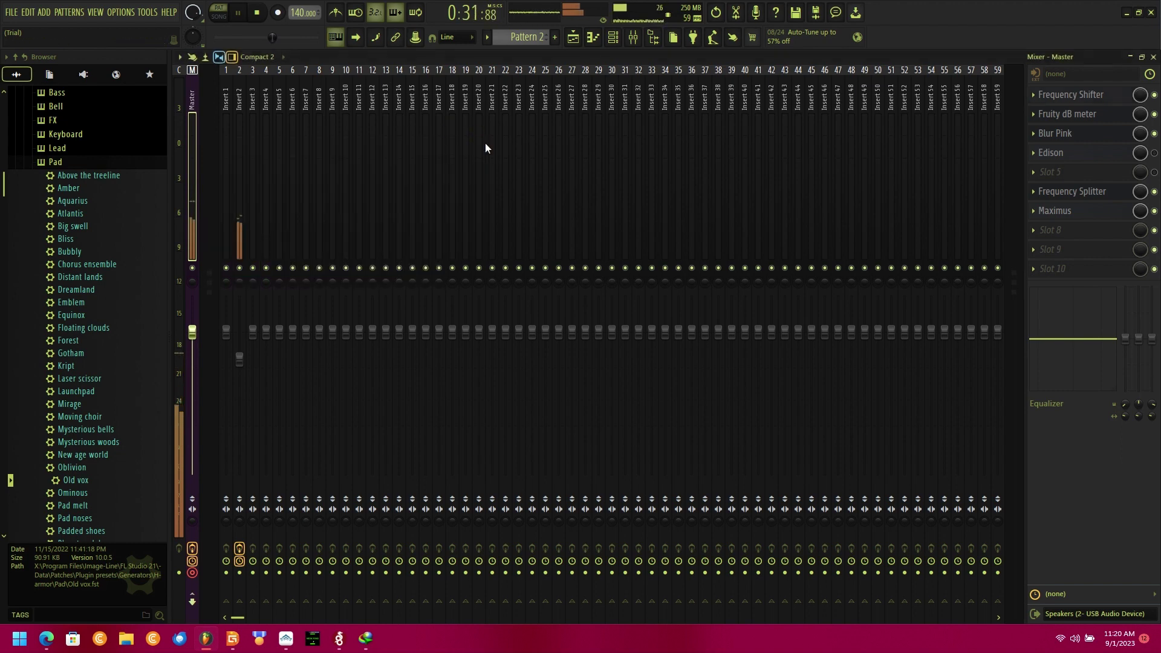
Add a Frequency Shifter to the second effect slot of Insert 2.
left_click(239, 209)
left_click(1053, 117)
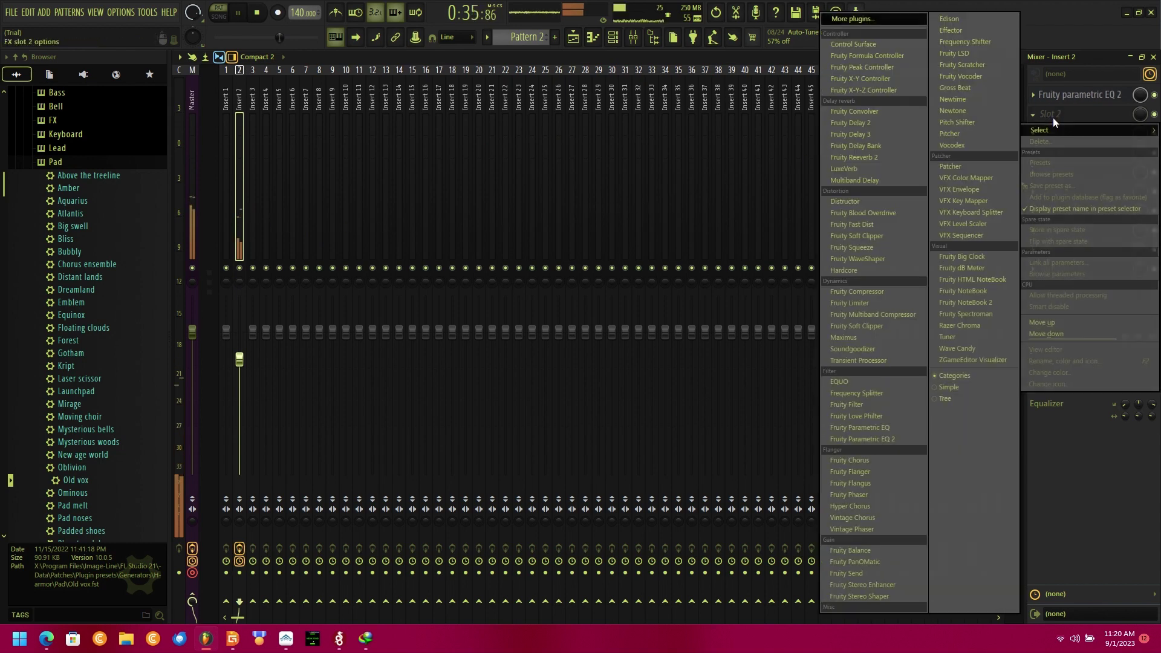
left_click(967, 42)
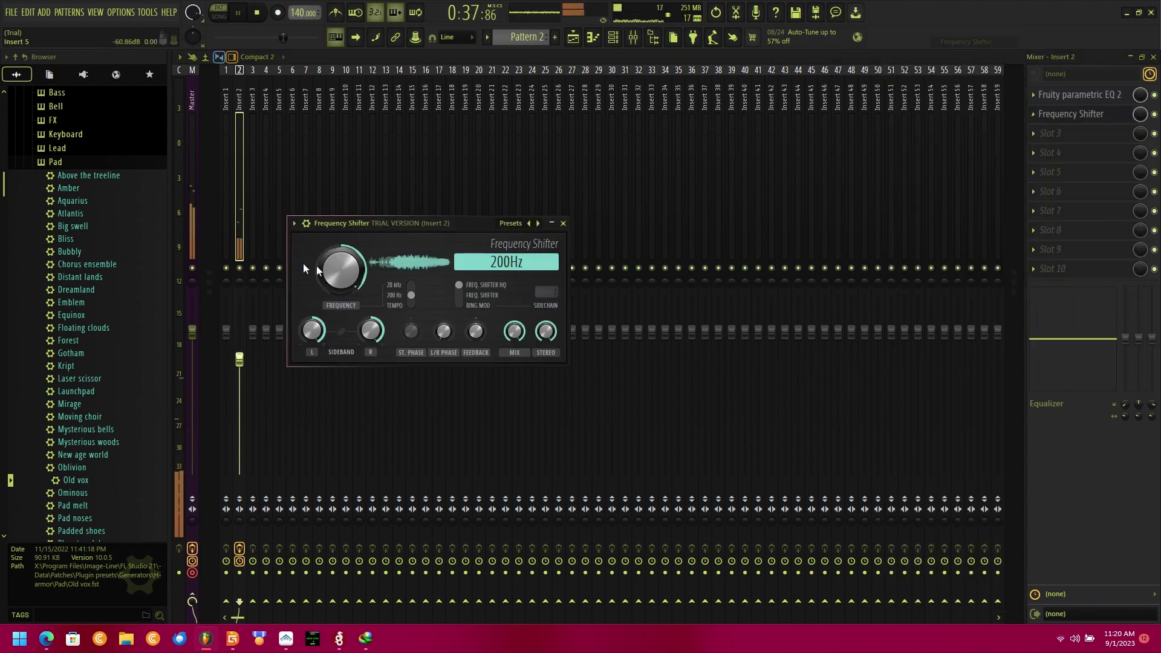
Set Insert 2's Frequency Shifter to 4.28 Hz, close the mixer, and move the shifter clear of the Blur Pink convolver window.
left_click_drag(327, 270, 326, 363)
scroll(343, 279, "up", 5)
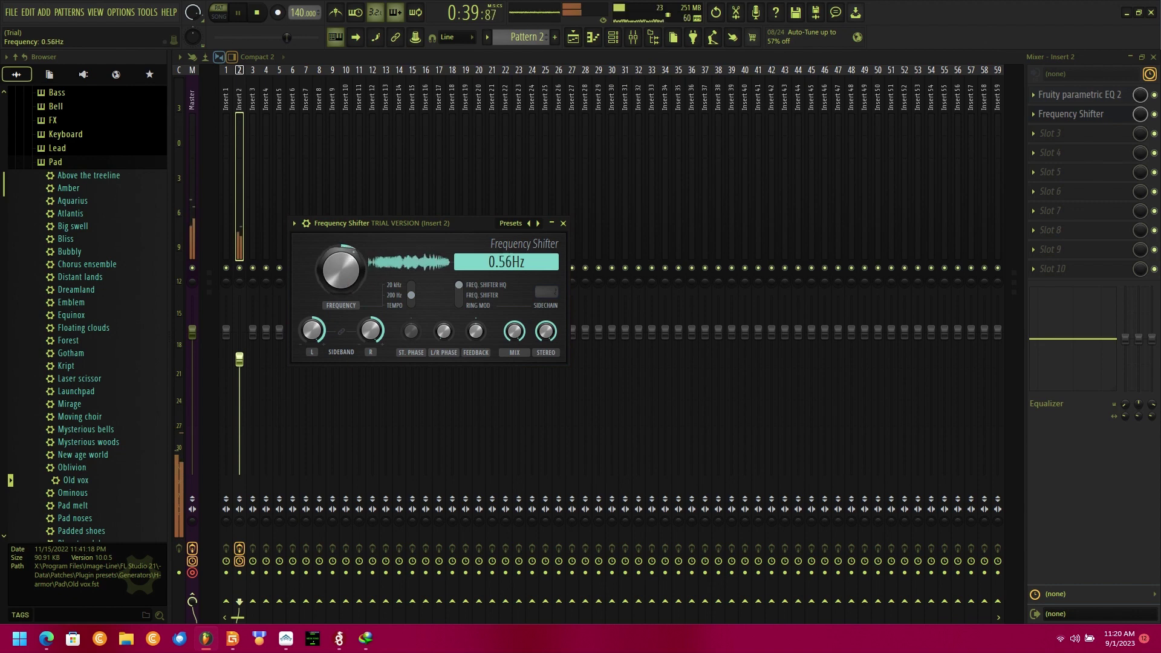
scroll(319, 341, "down", 5)
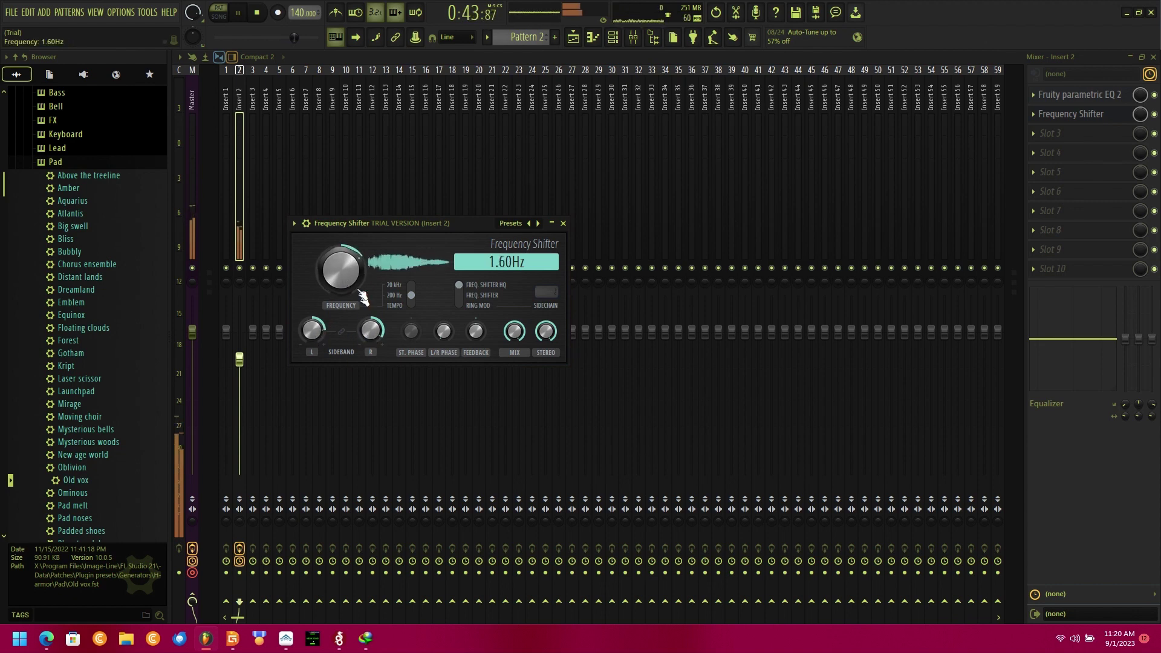
left_click_drag(341, 270, 340, 242)
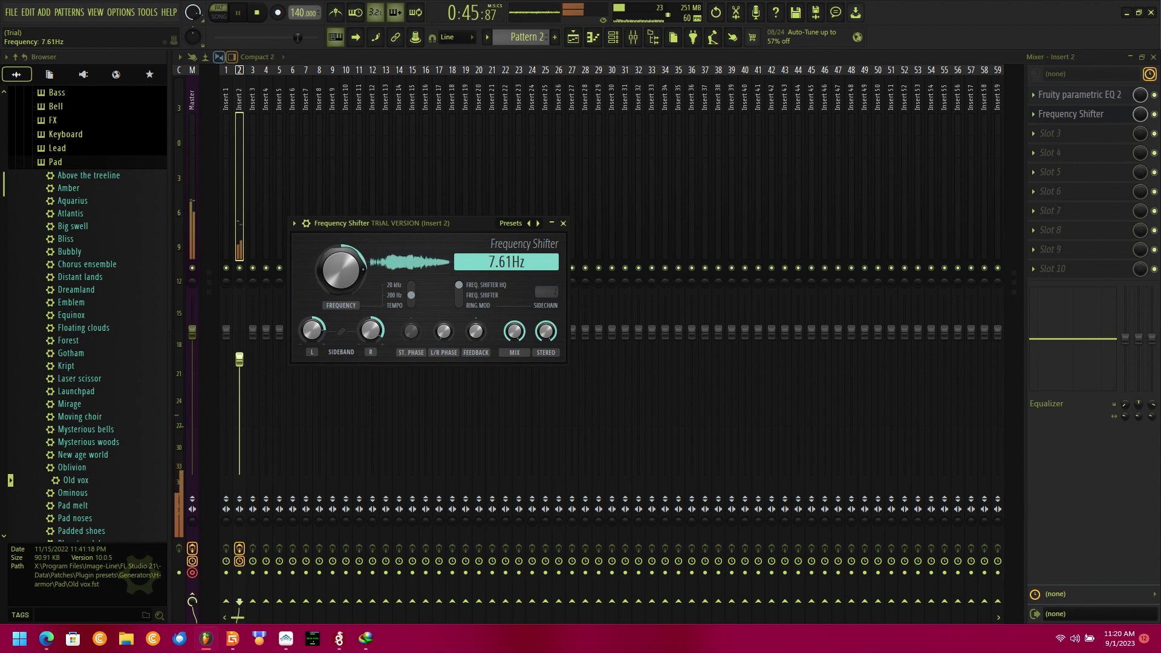
left_click_drag(348, 284, 347, 297)
left_click(1152, 56)
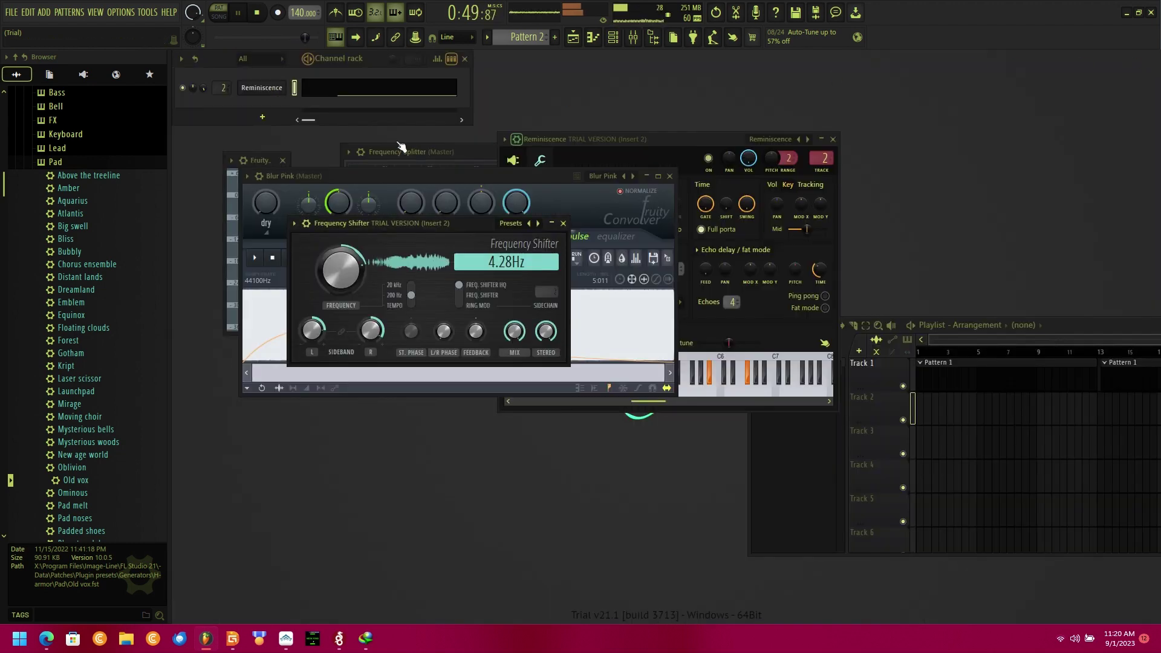
left_click_drag(510, 223, 854, 161)
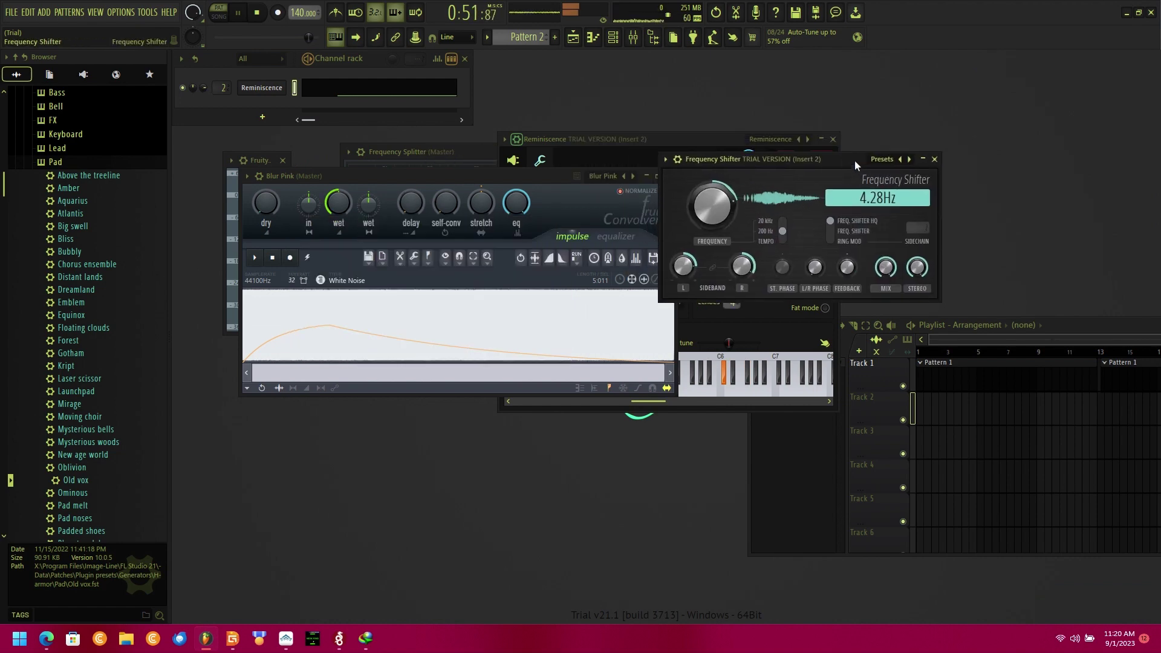
Review the audio device settings, including the buffer length and hardware buffer options.
left_click(123, 13)
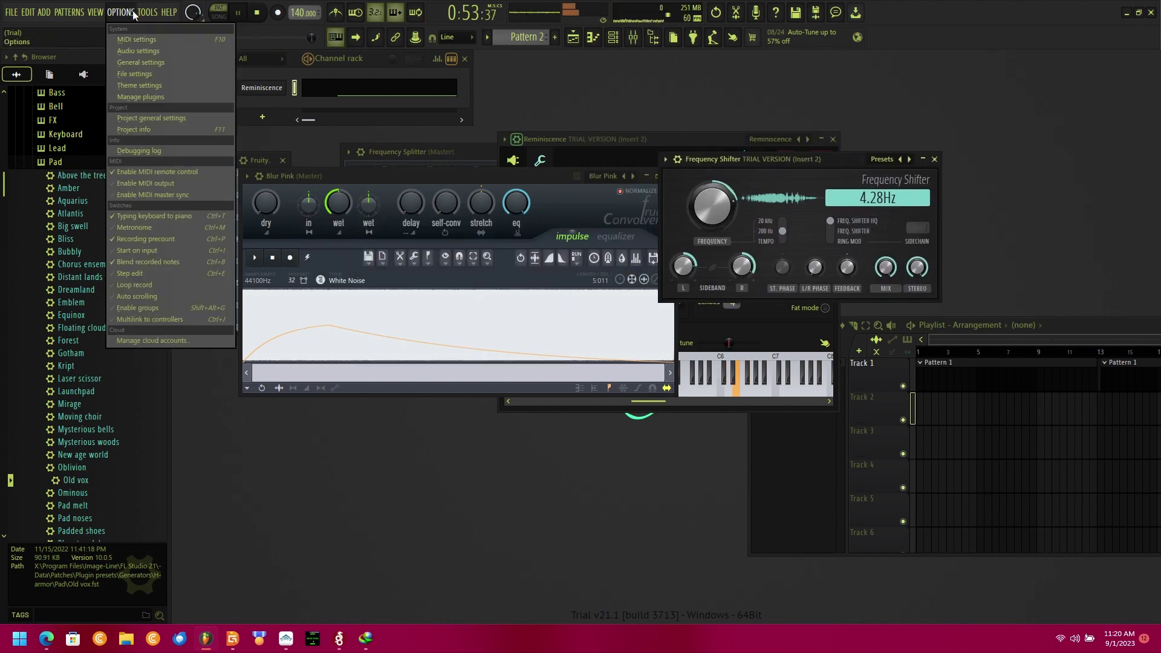
left_click(139, 53)
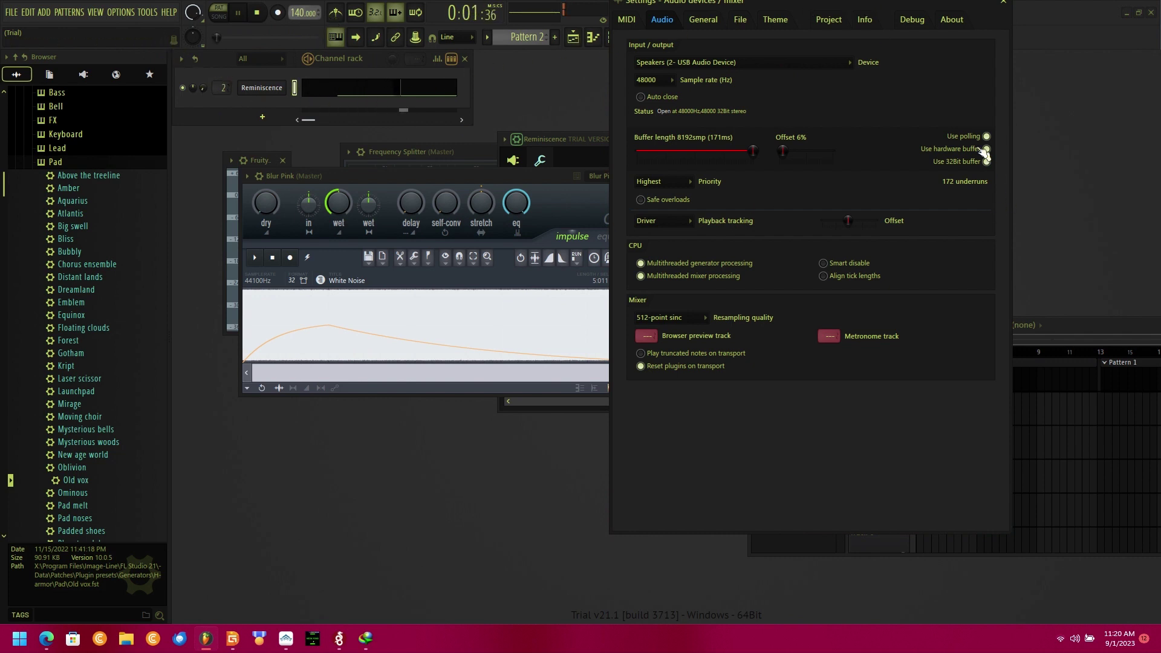
left_click(1005, 4)
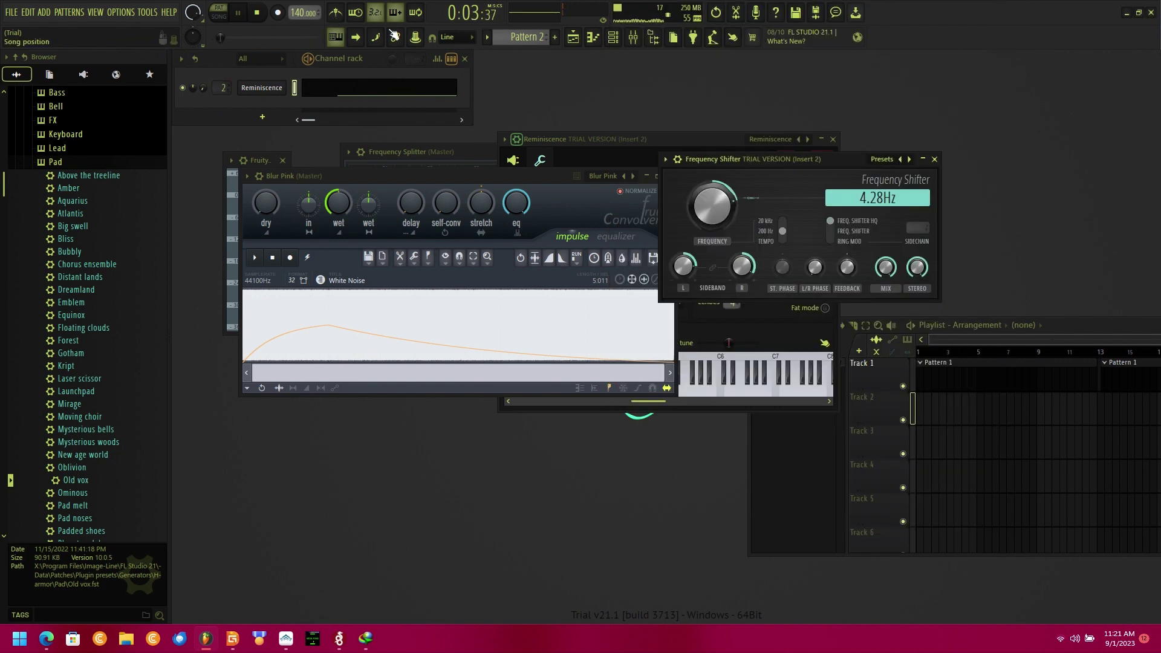
left_click(117, 14)
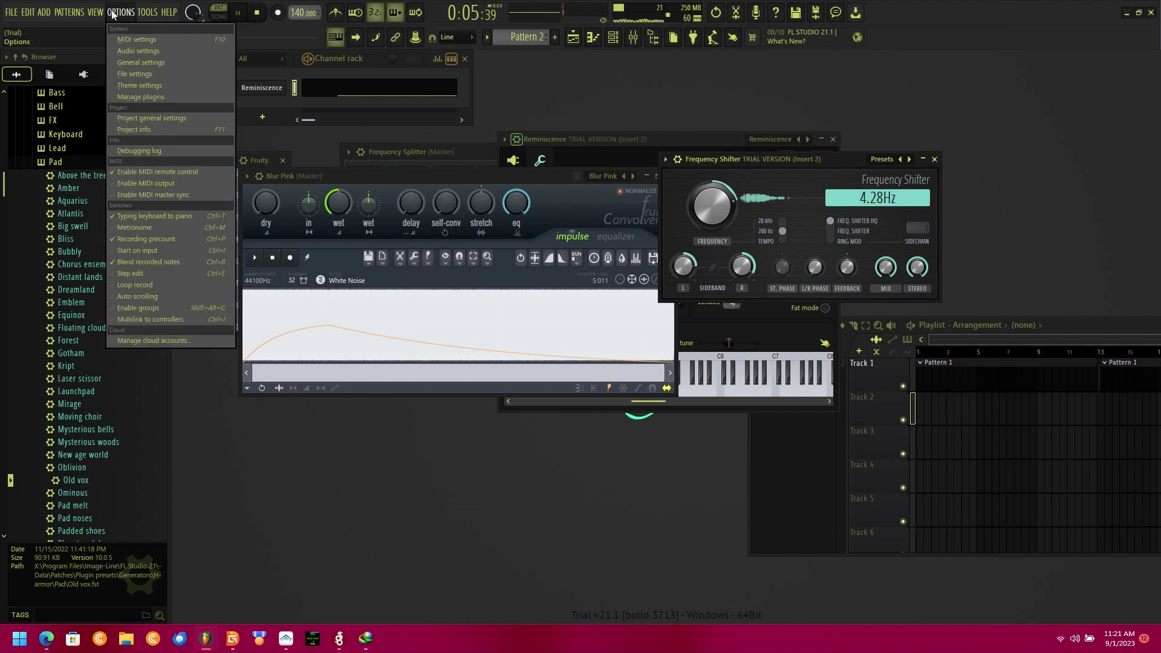
mouse_move(148, 12)
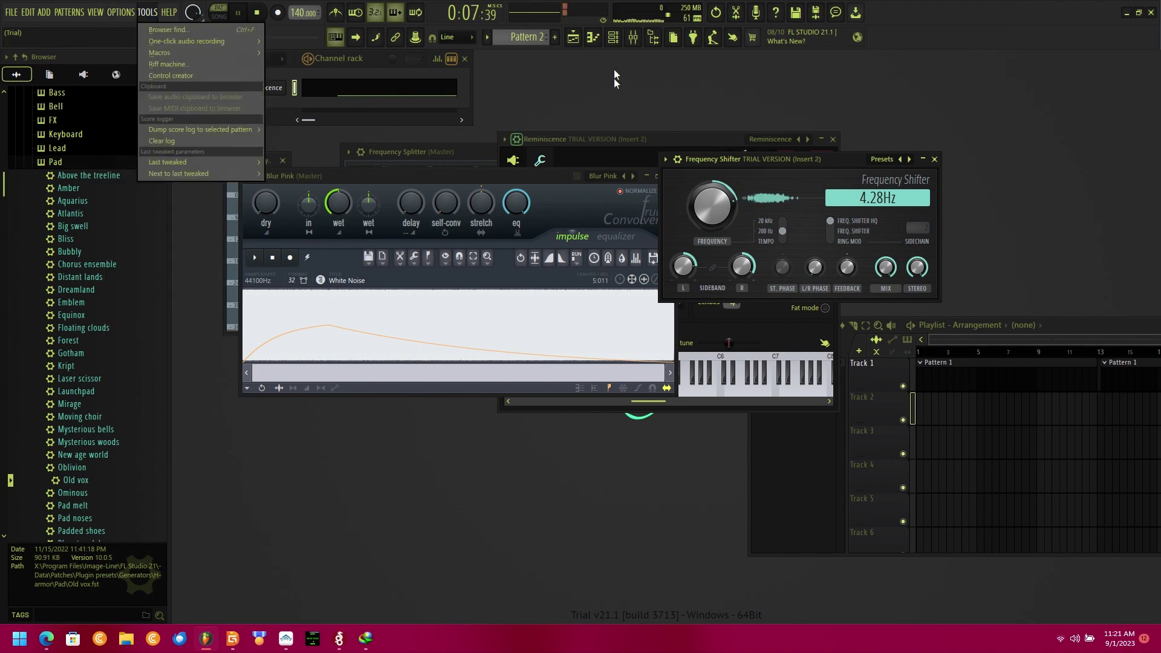
Bypass Insert 2's Frequency Shifter and the Blur Pink convolver on the Master, and close the mixer.
left_click(632, 38)
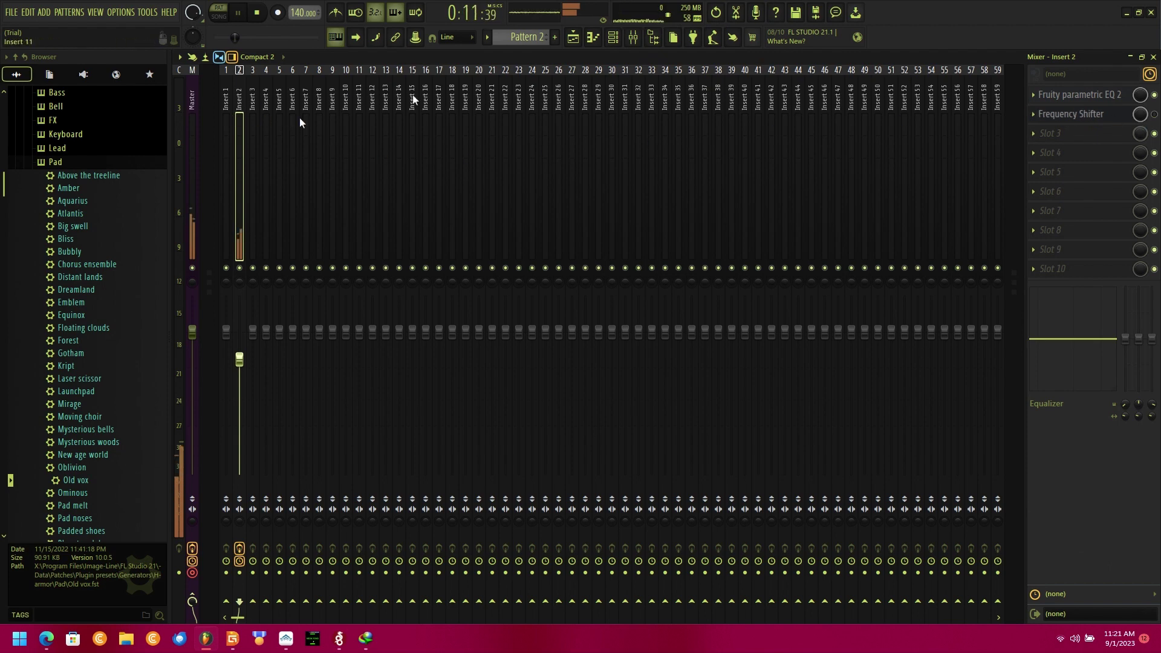
left_click(186, 151)
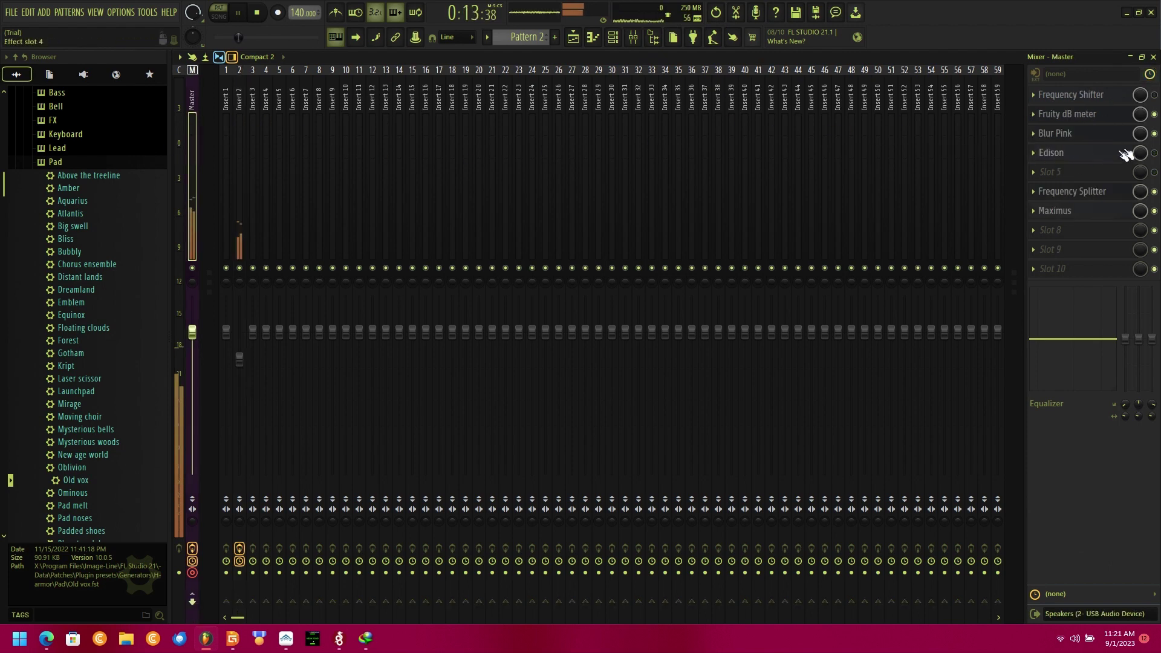
left_click(1154, 135)
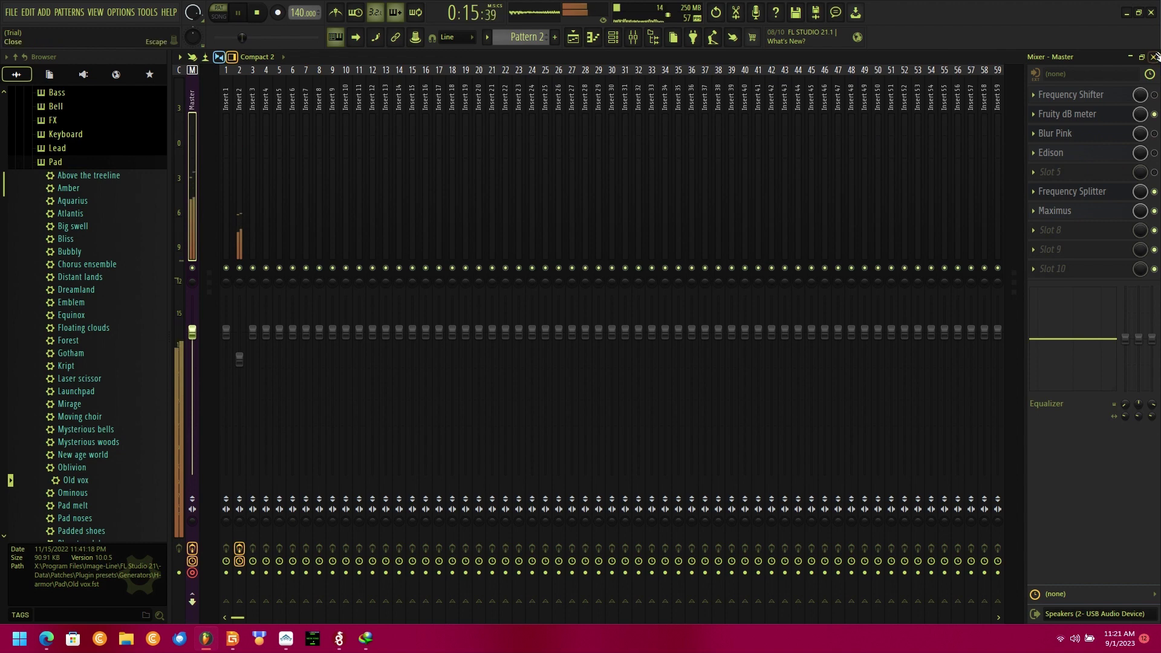
left_click(1153, 57)
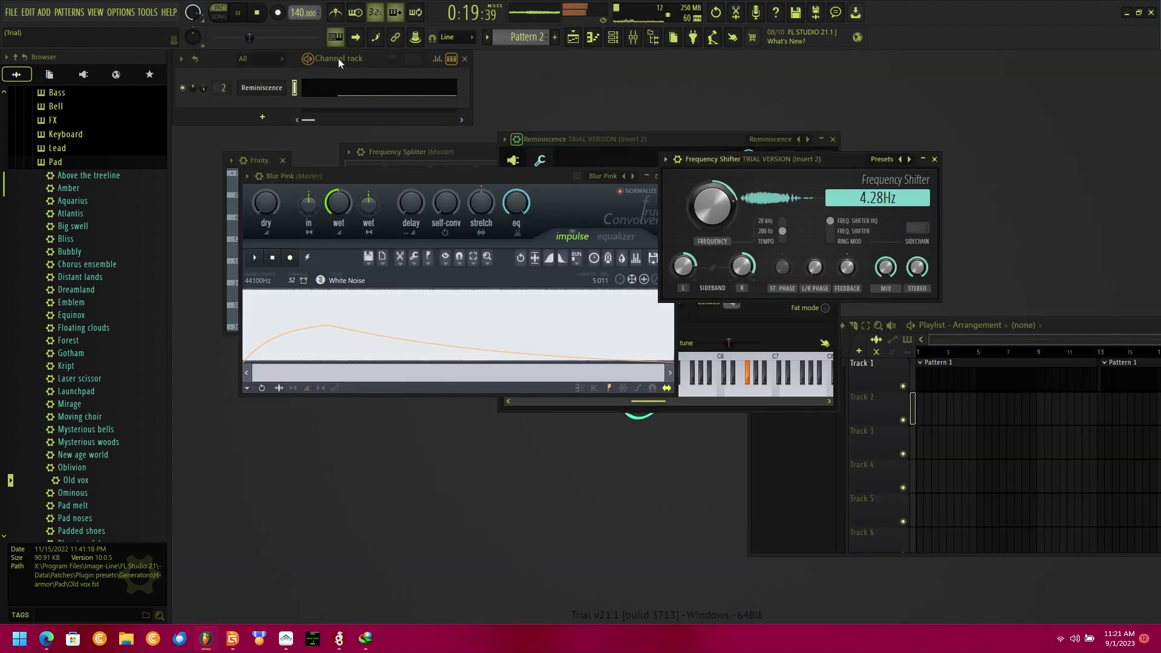
Look over the Master's effects, and raise Insert 2's volume to about 90% (-2.3 dB).
left_click(633, 37)
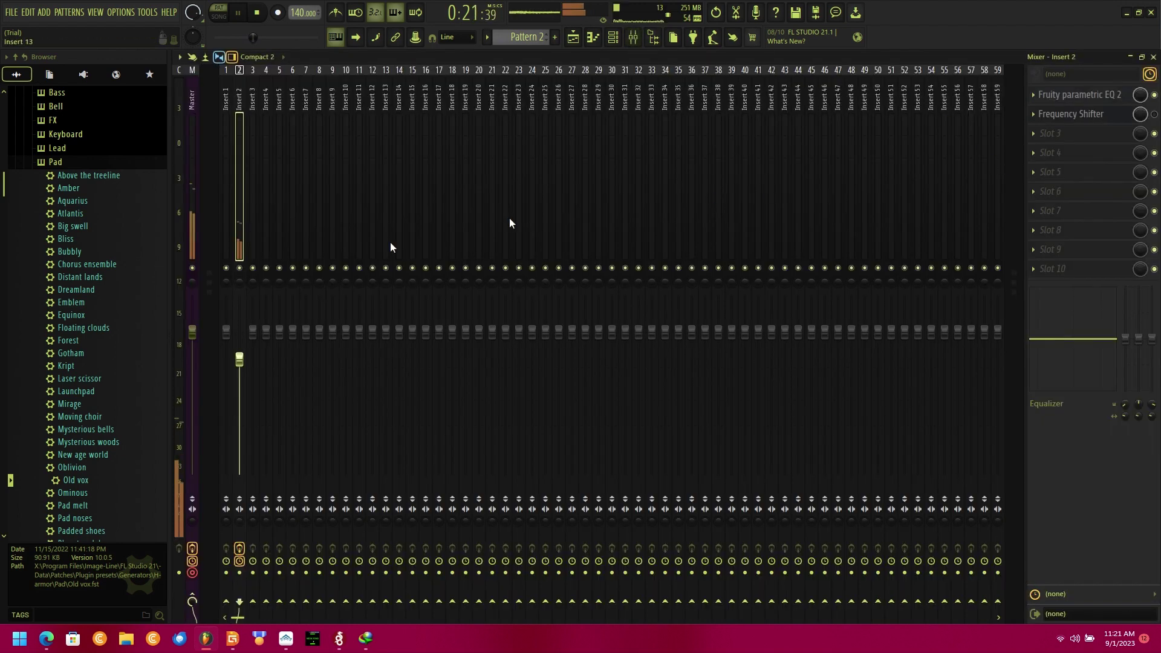
left_click(194, 198)
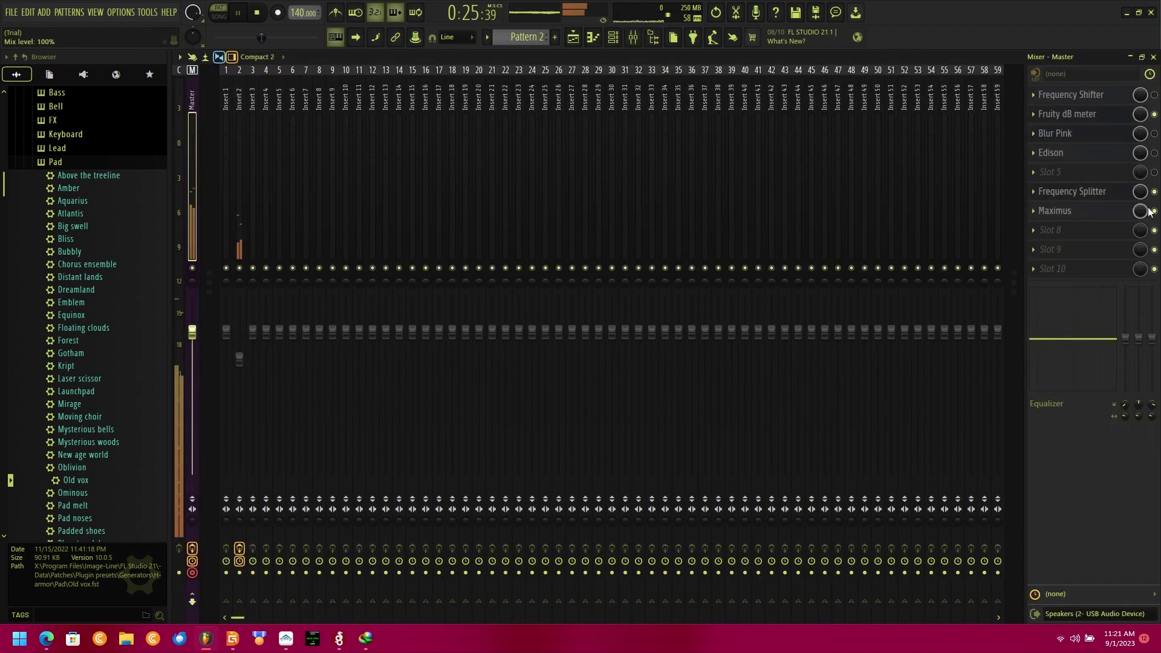
left_click_drag(240, 358, 241, 336)
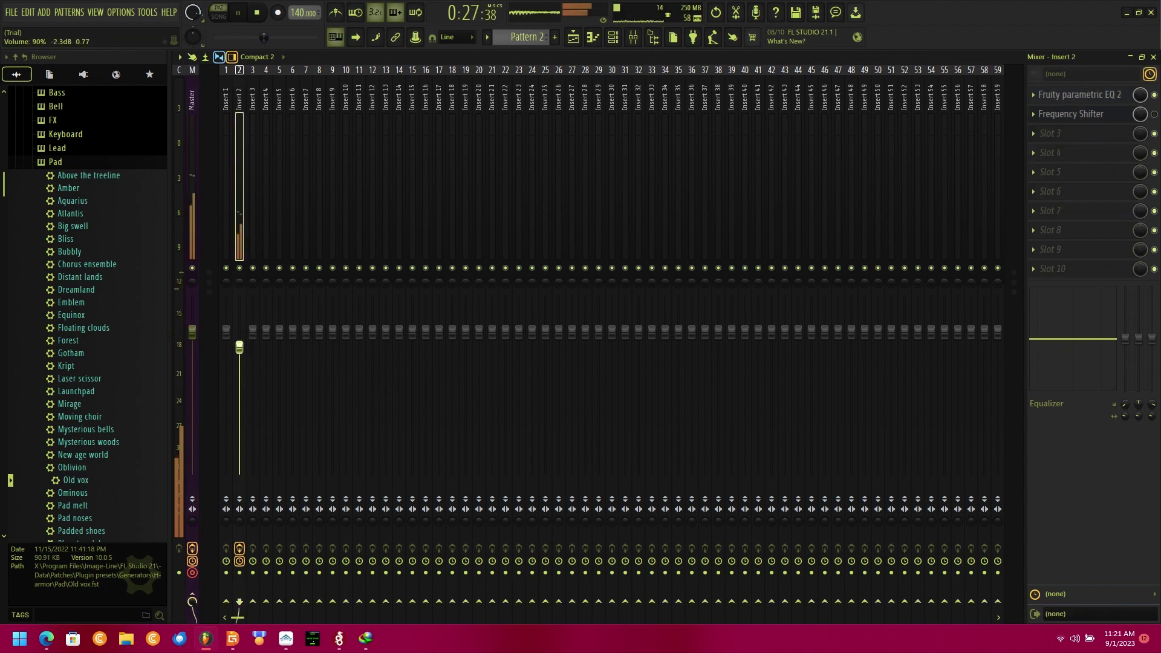
left_click(1153, 56)
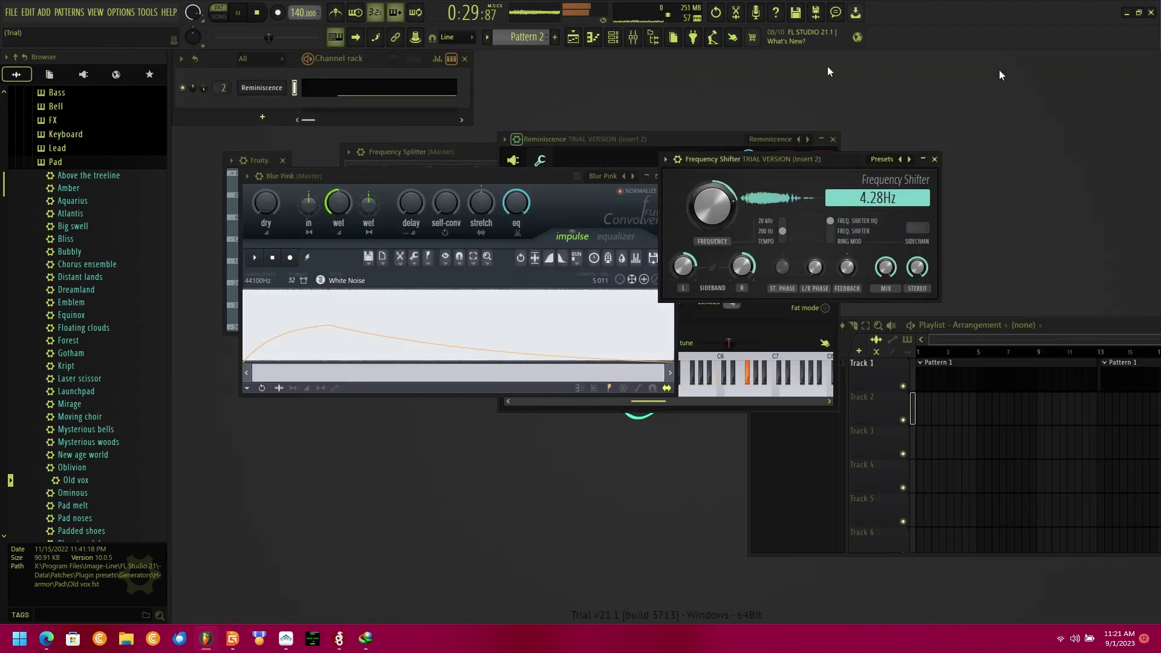
left_click(13, 12)
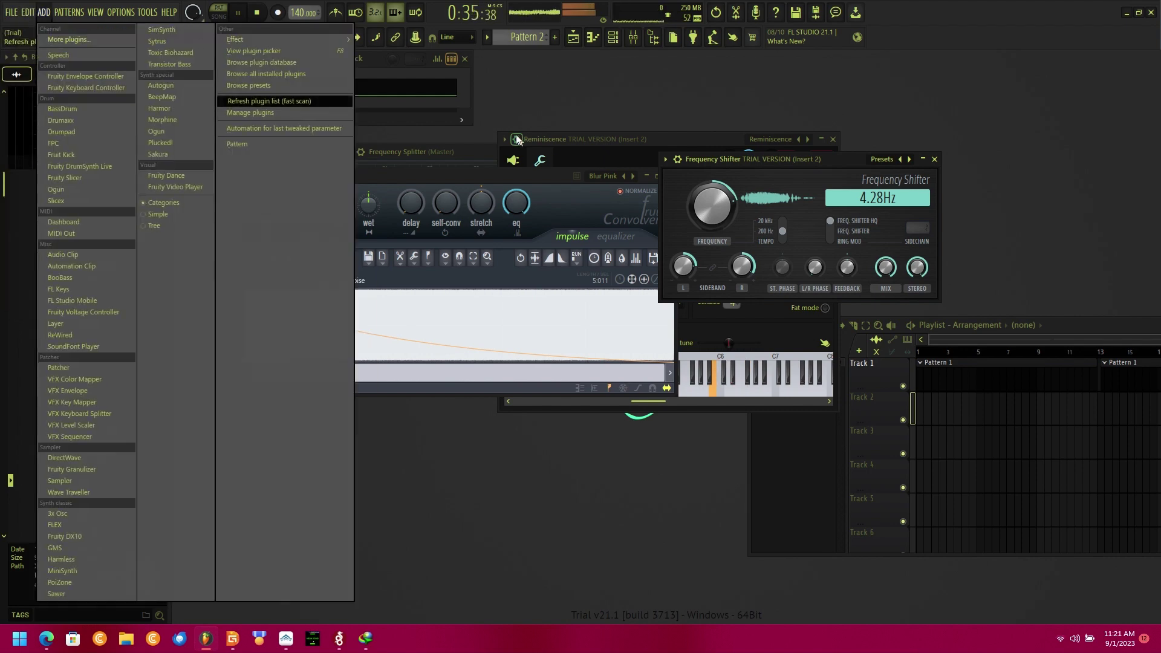
left_click(476, 152)
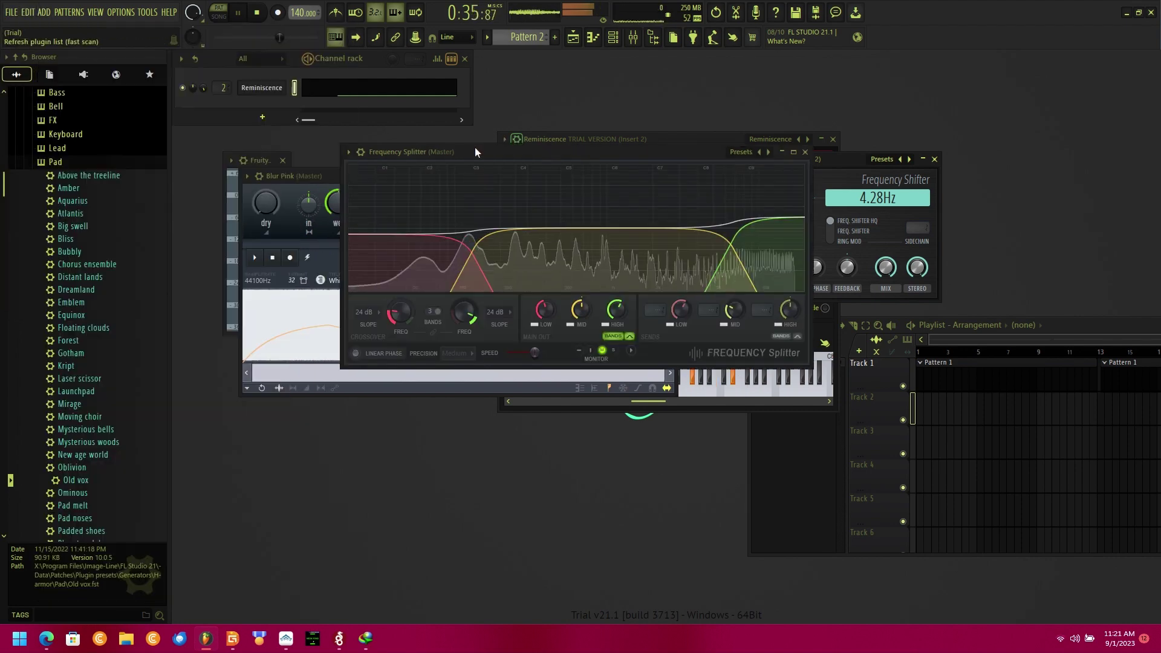
left_click(121, 12)
left_click(228, 403)
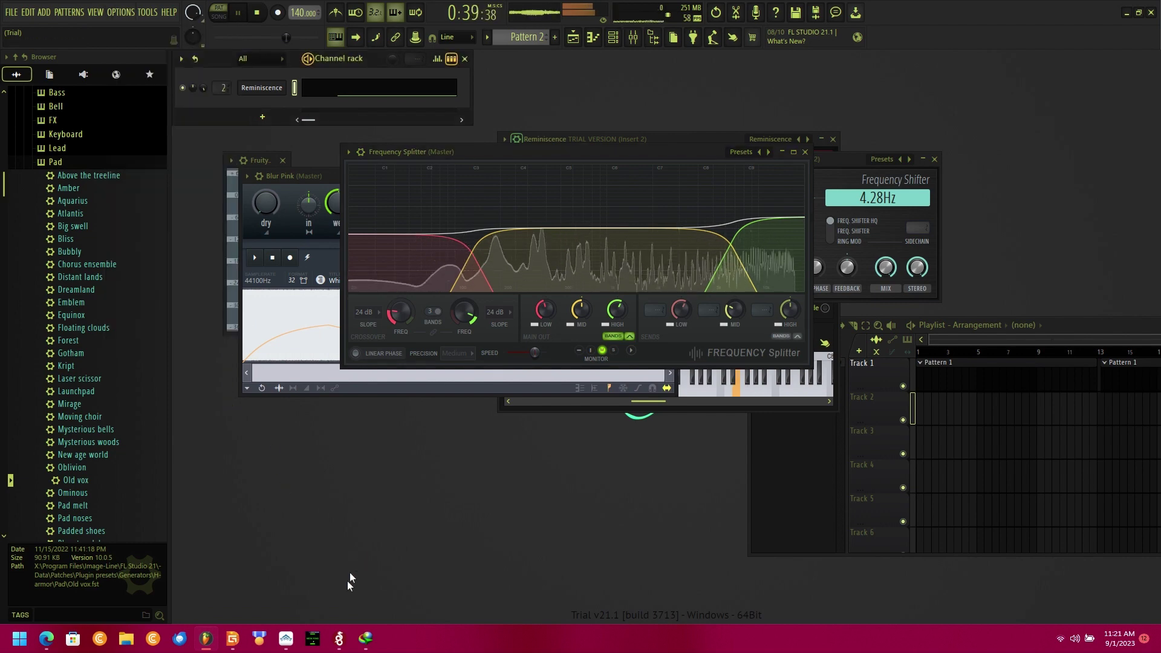
Search Windows for "arc" and launch the best match.
key("super")
key("super")
key("super")
type("arc")
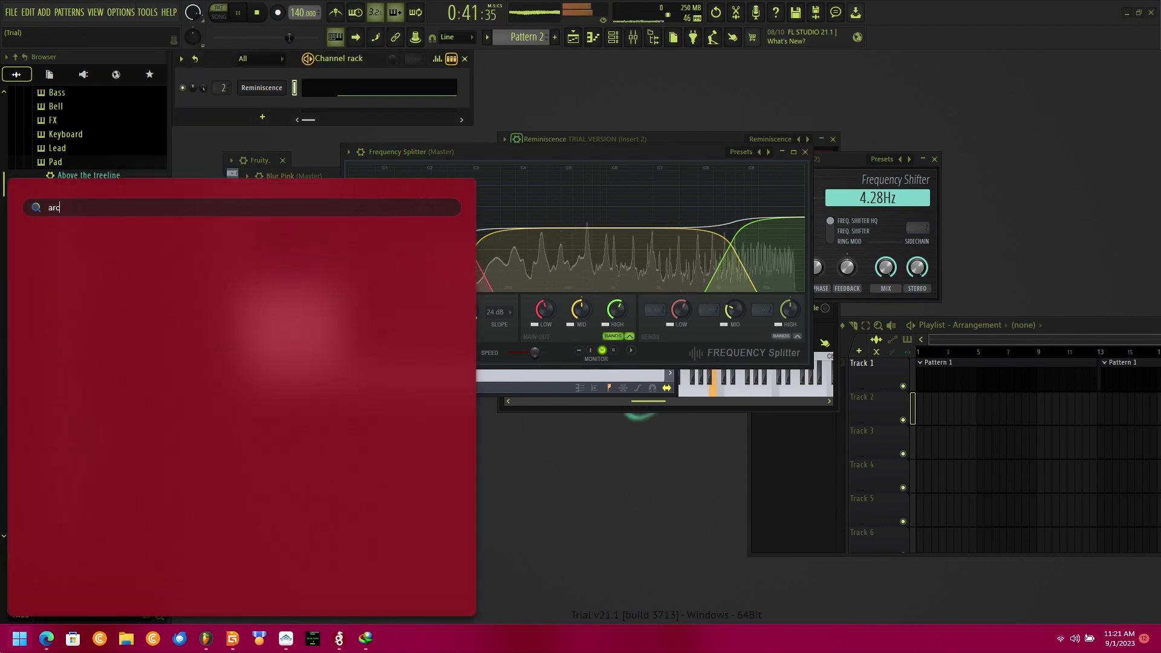
key("Return")
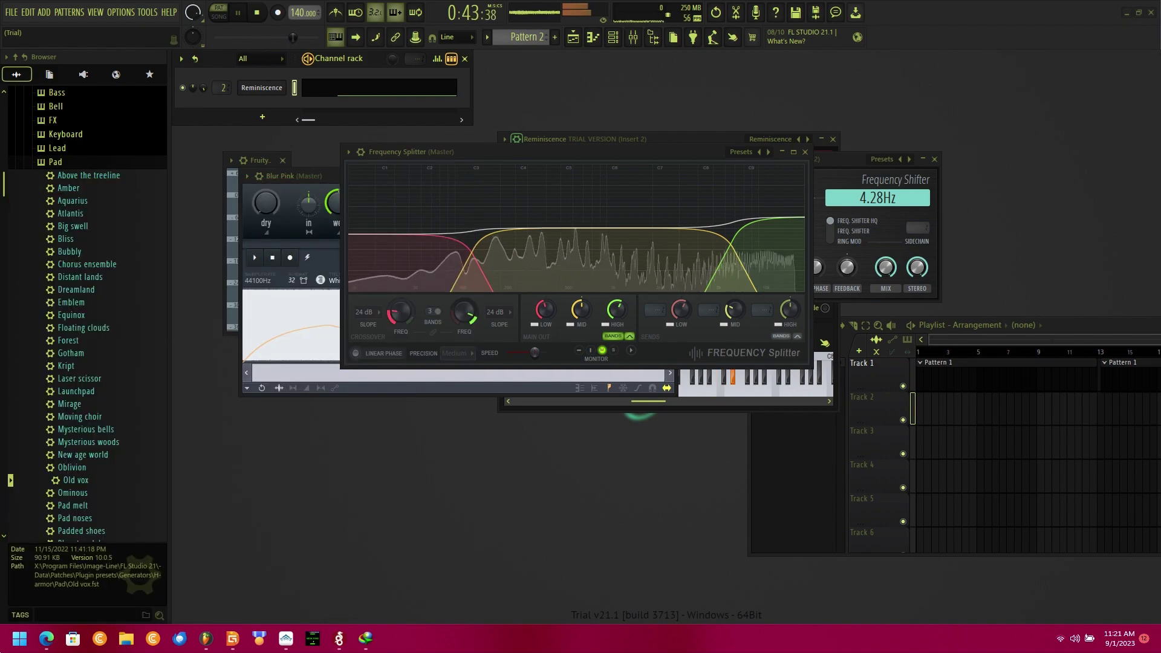